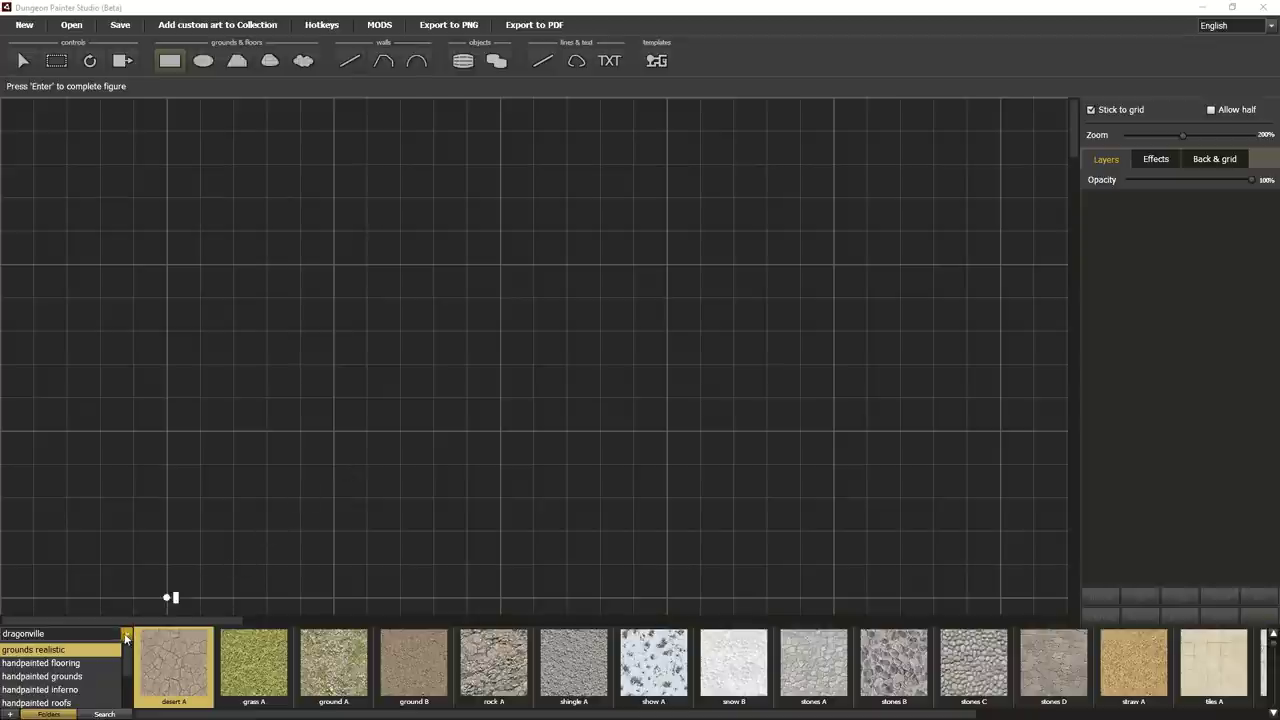
- Preview the fairy valley, jolly roger's atlas, taboo-tech, x_oldschool_dnd and x_pencil texture sets, then return to dragonville
click(126, 634)
click(87, 566)
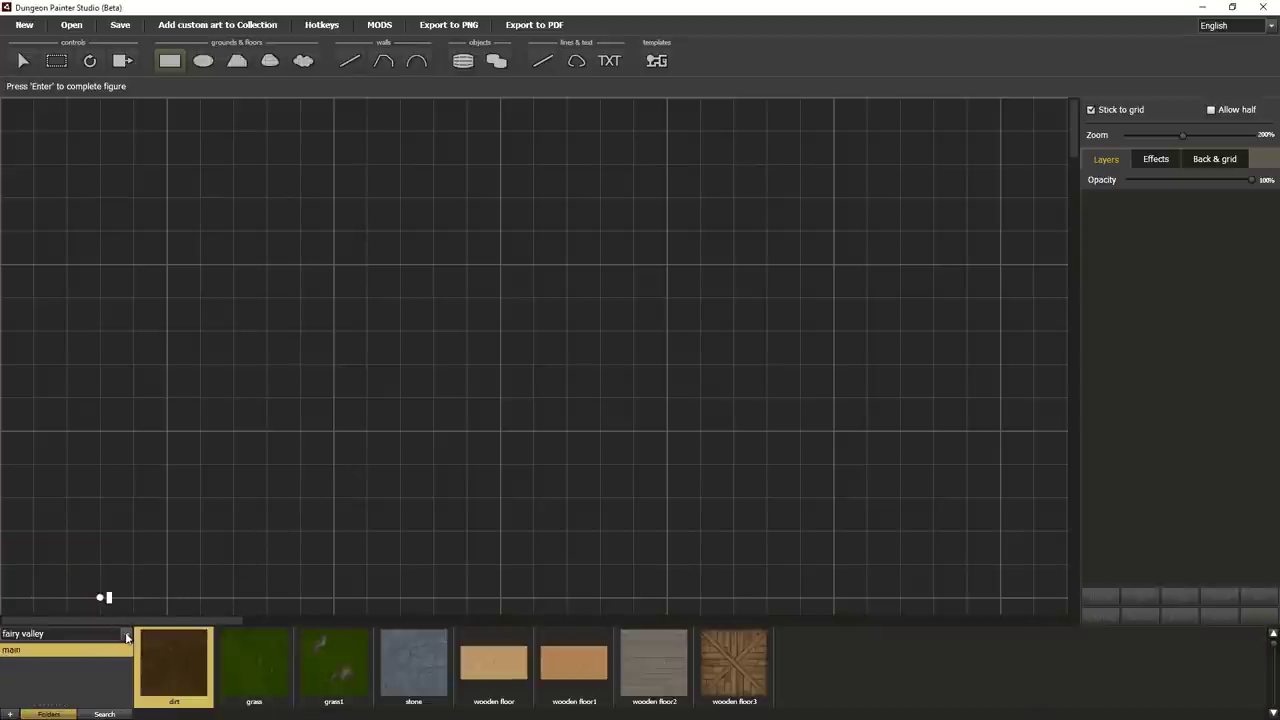
click(126, 634)
click(92, 580)
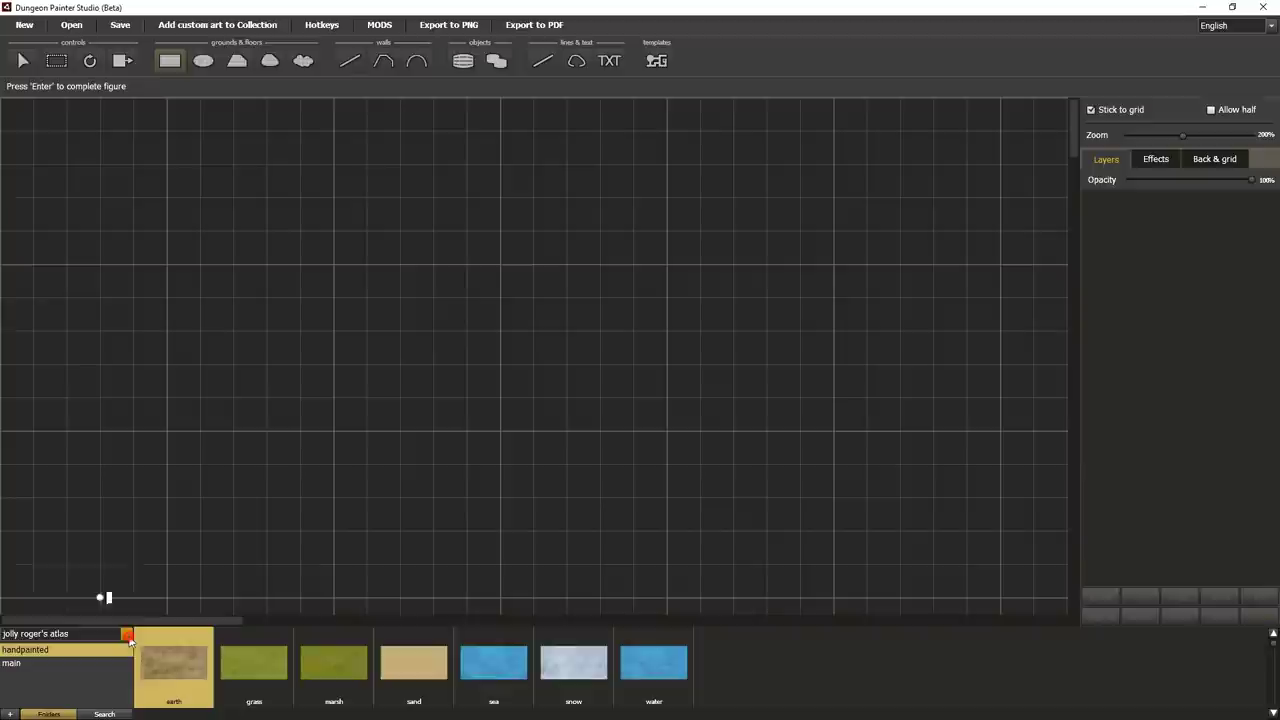
click(118, 633)
click(98, 597)
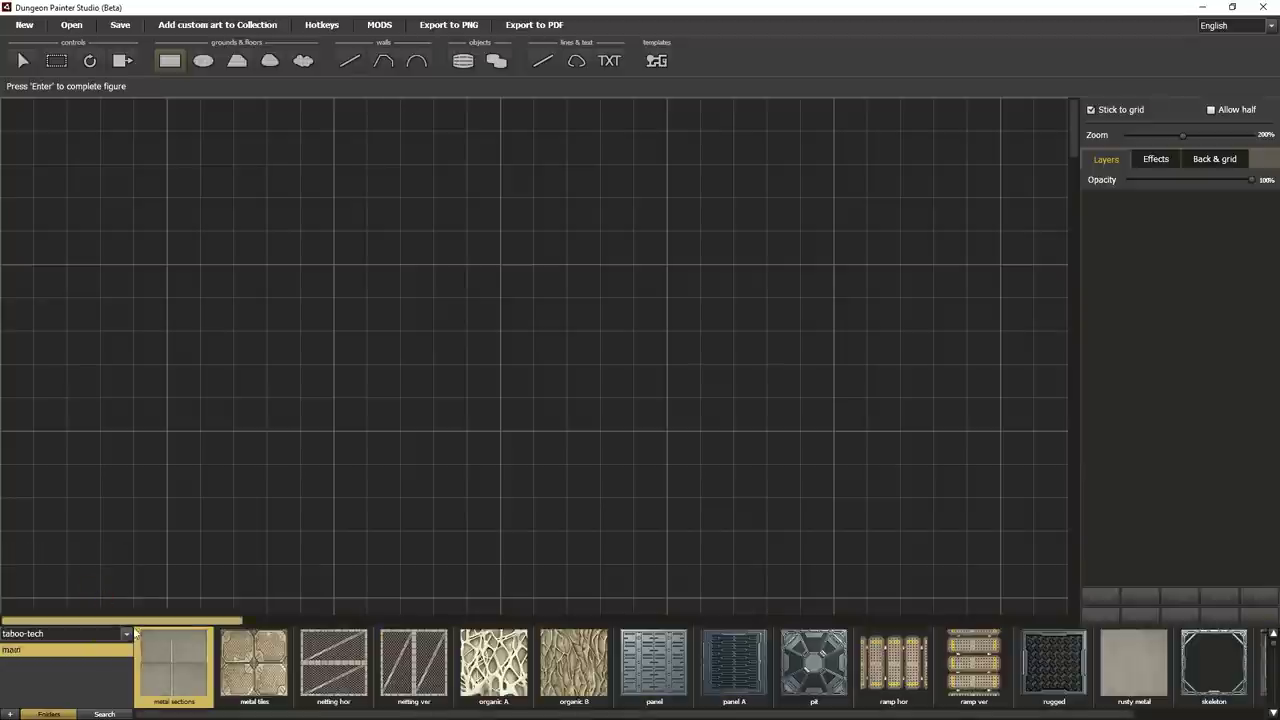
click(126, 634)
click(97, 607)
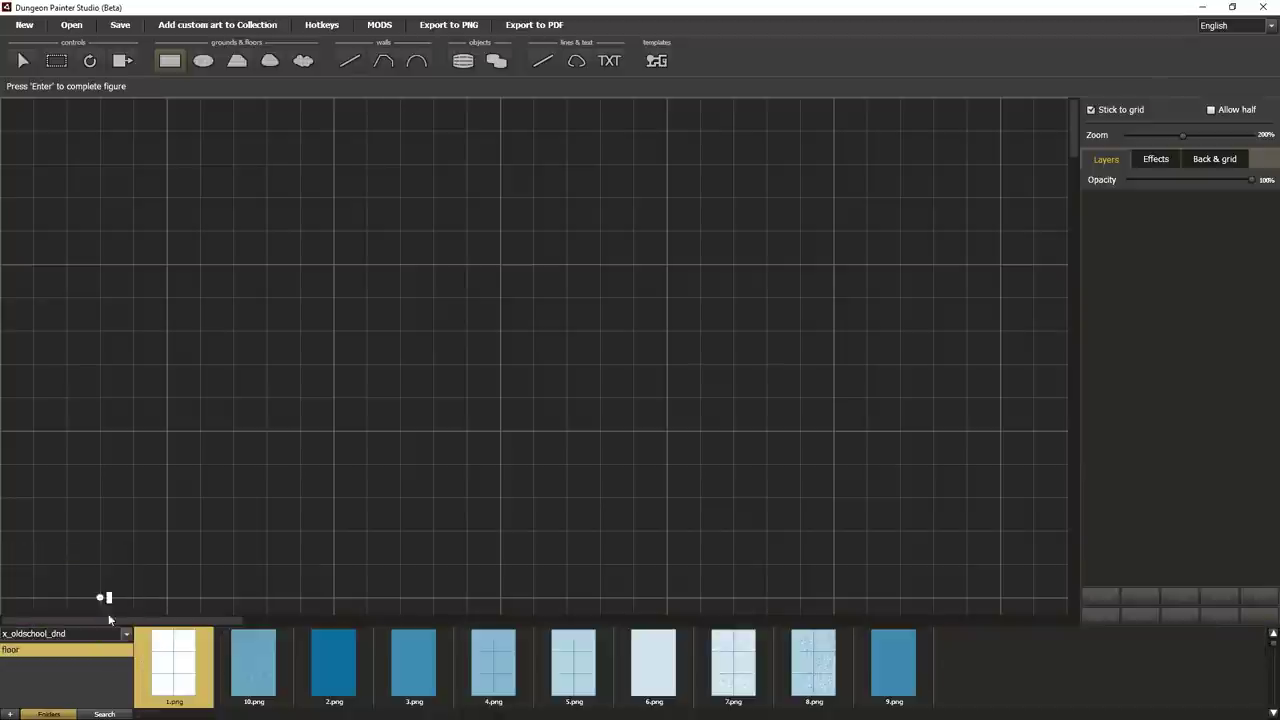
click(126, 637)
click(91, 621)
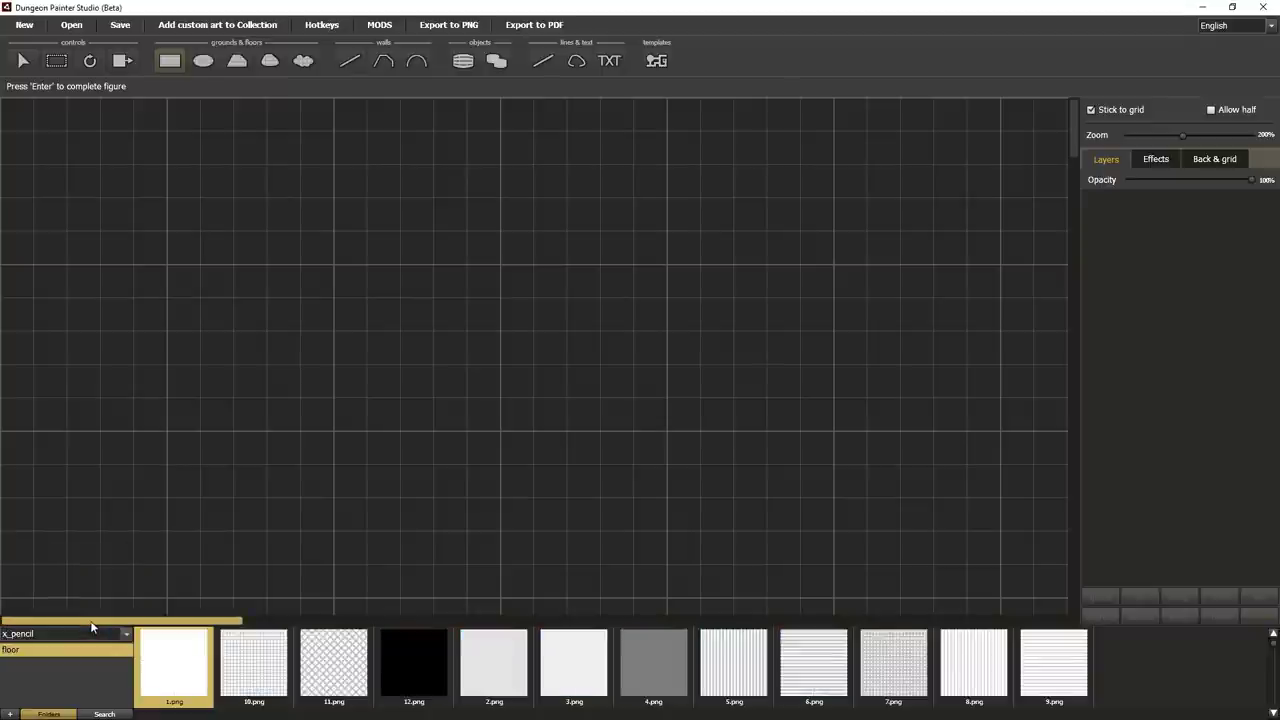
click(126, 635)
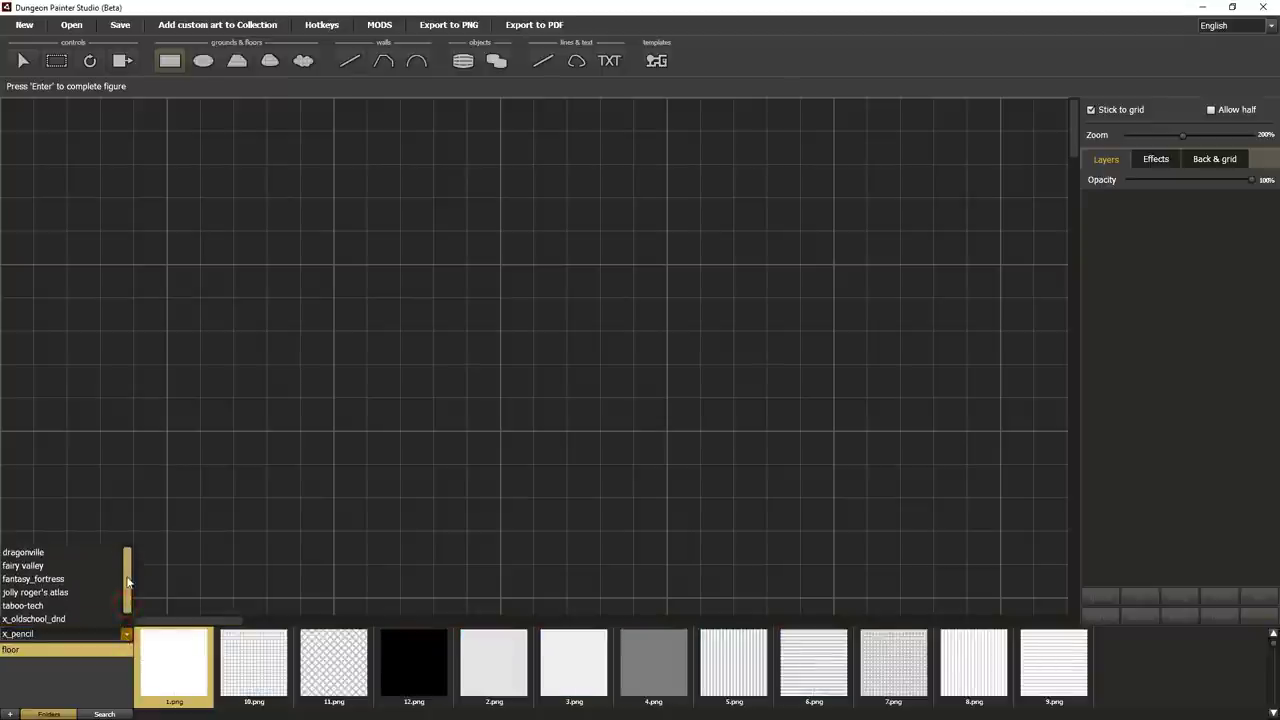
click(93, 553)
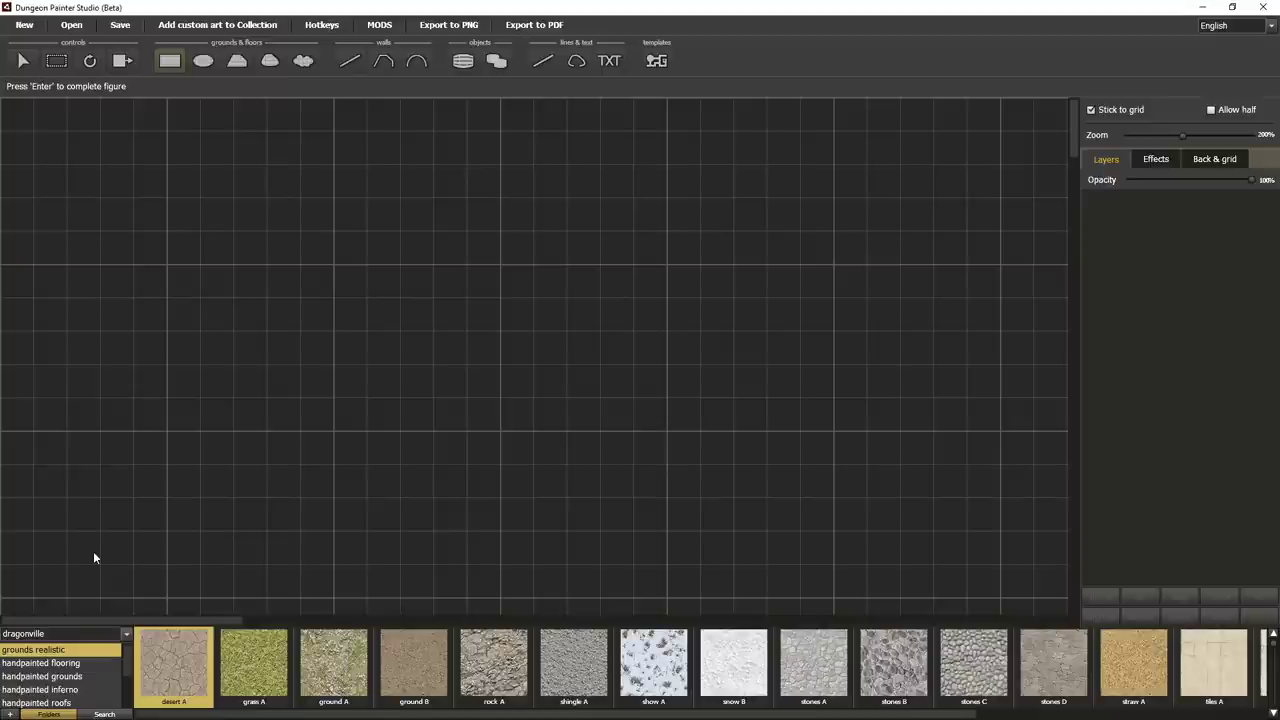
- Preview the handpainted flooring, grounds, inferno and roofs textures, and glance at the wall and object tools
click(85, 663)
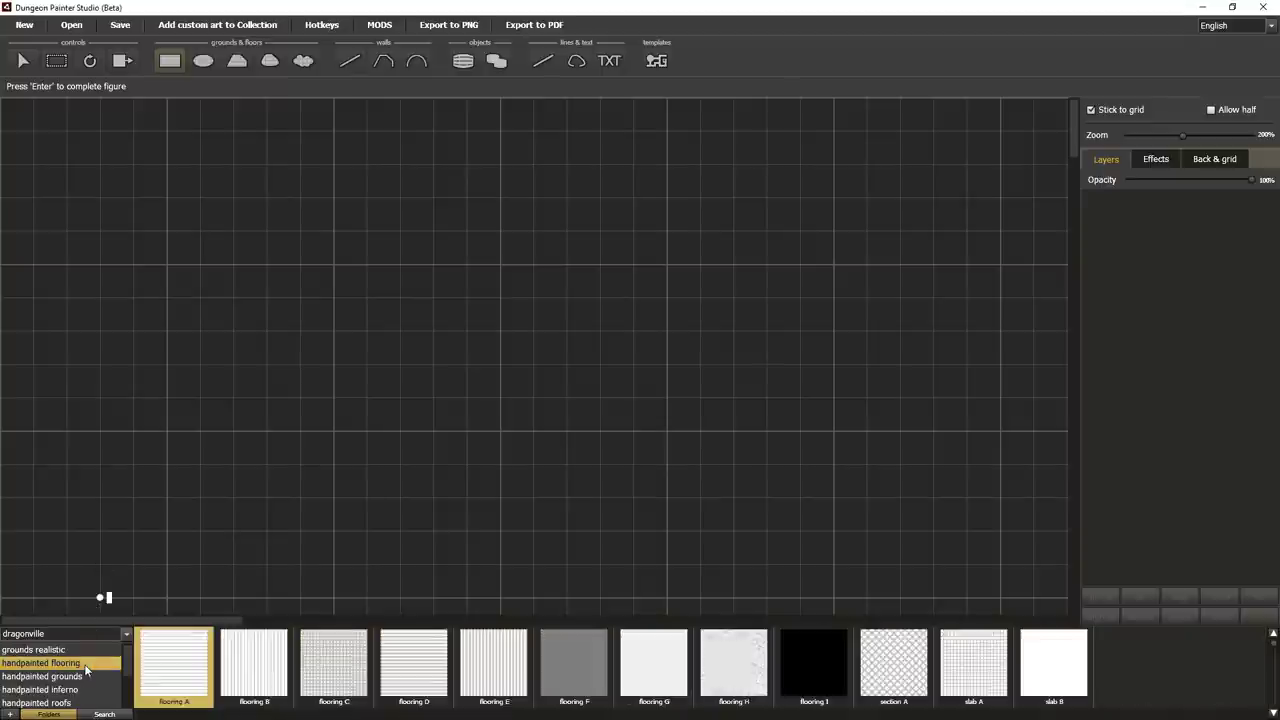
click(80, 677)
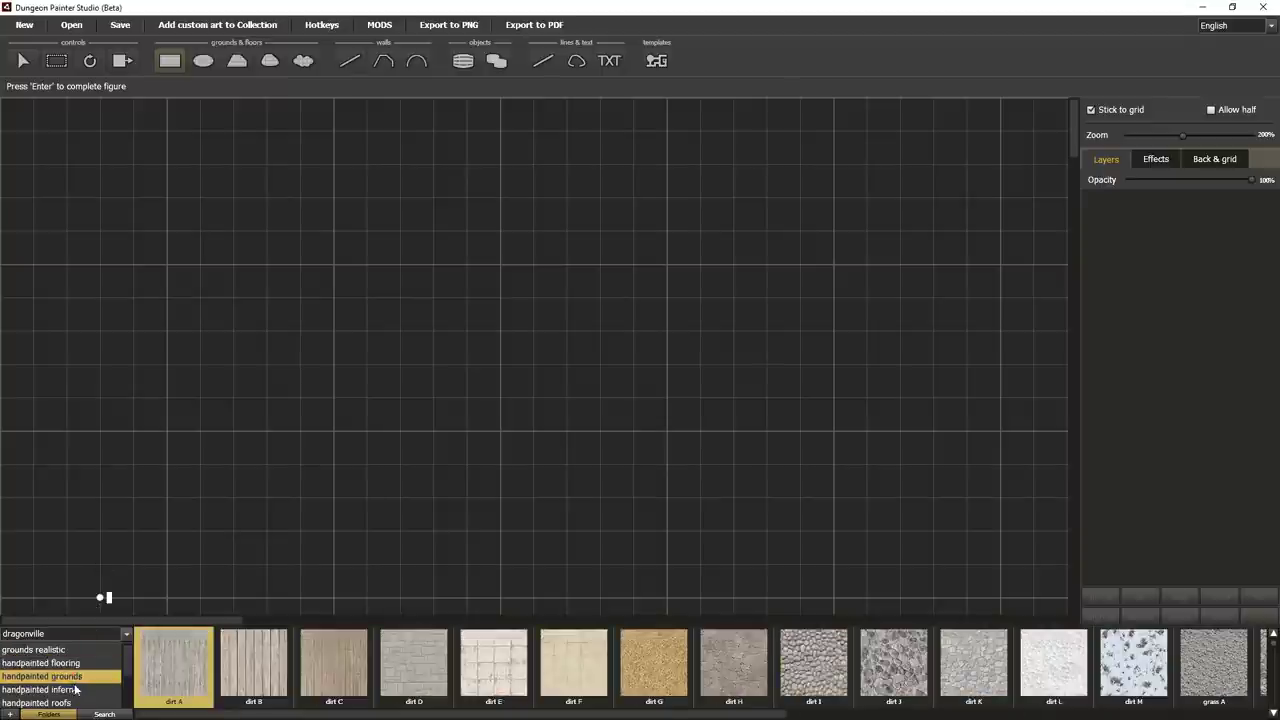
click(78, 690)
click(78, 703)
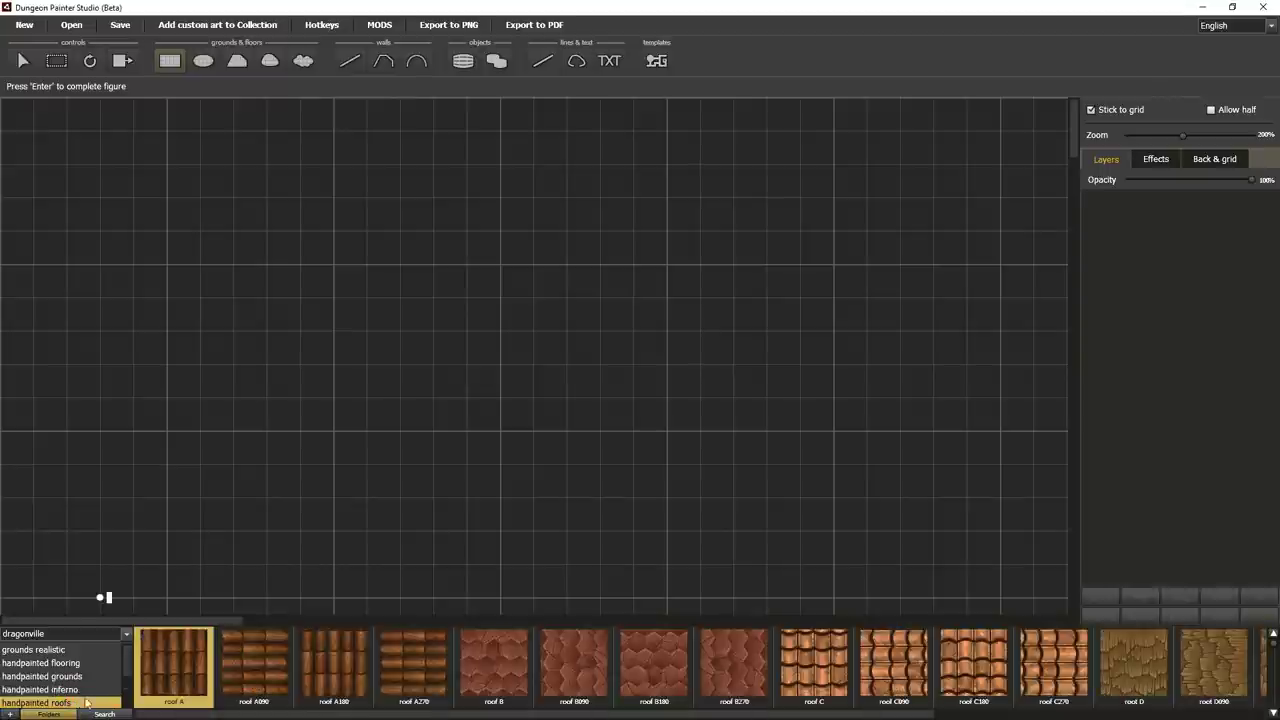
drag(1274, 648, 1275, 712)
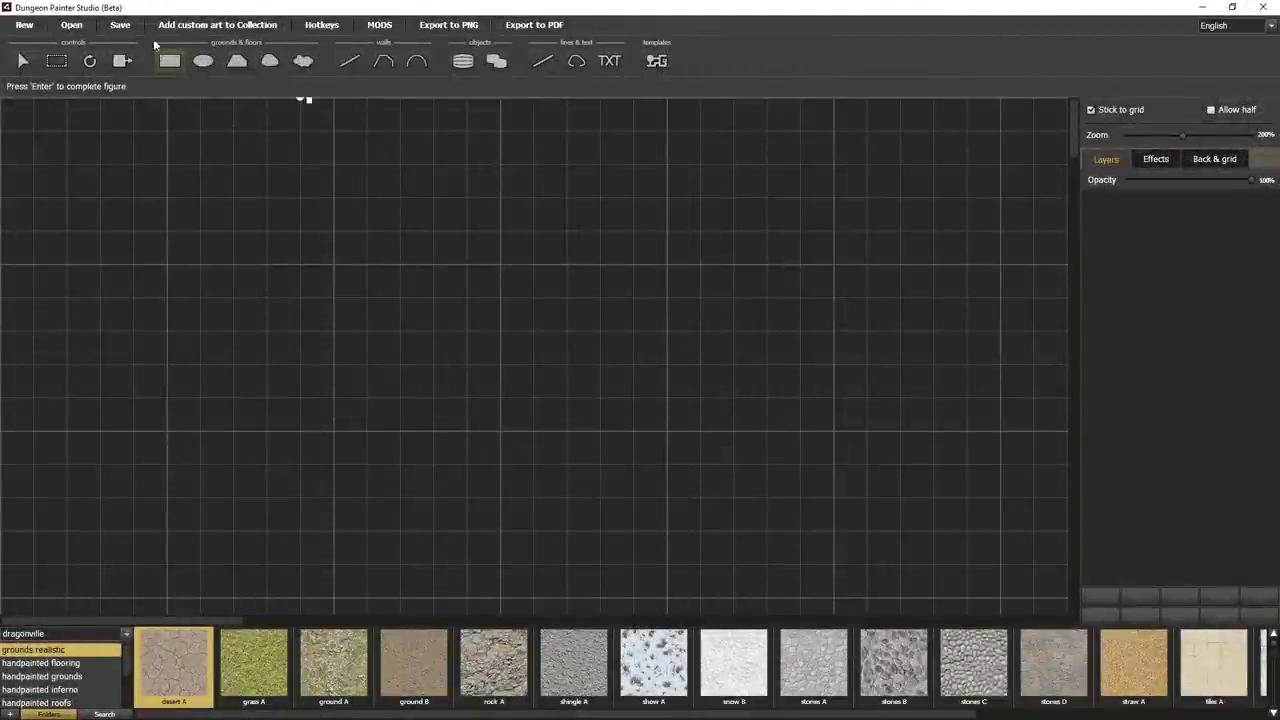
click(345, 62)
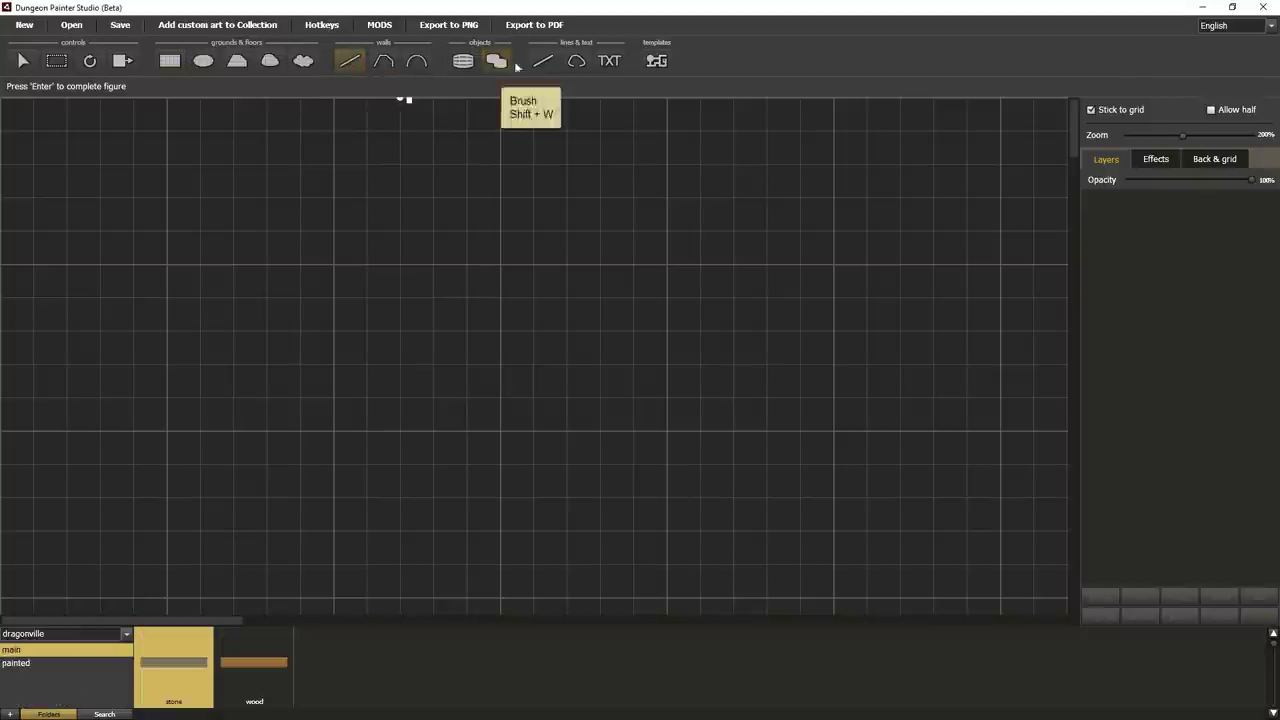
click(463, 62)
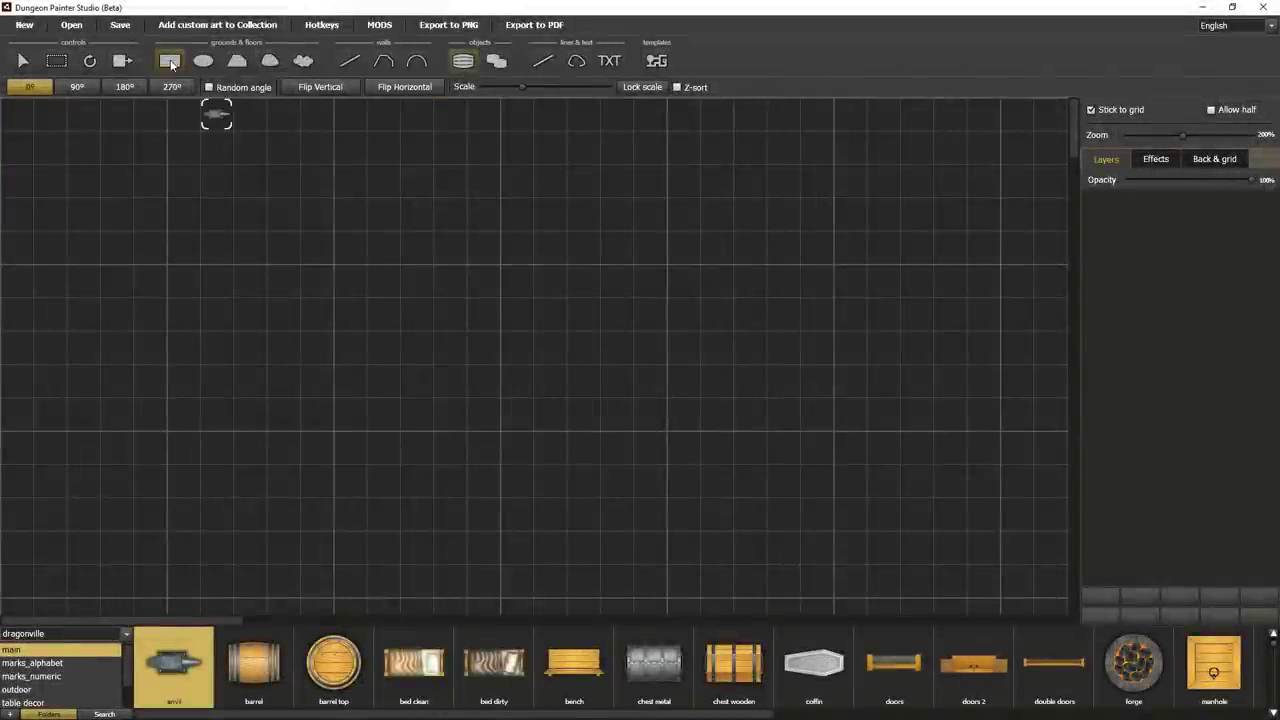
- Draw a desert A square floor and a circle beside it
click(170, 62)
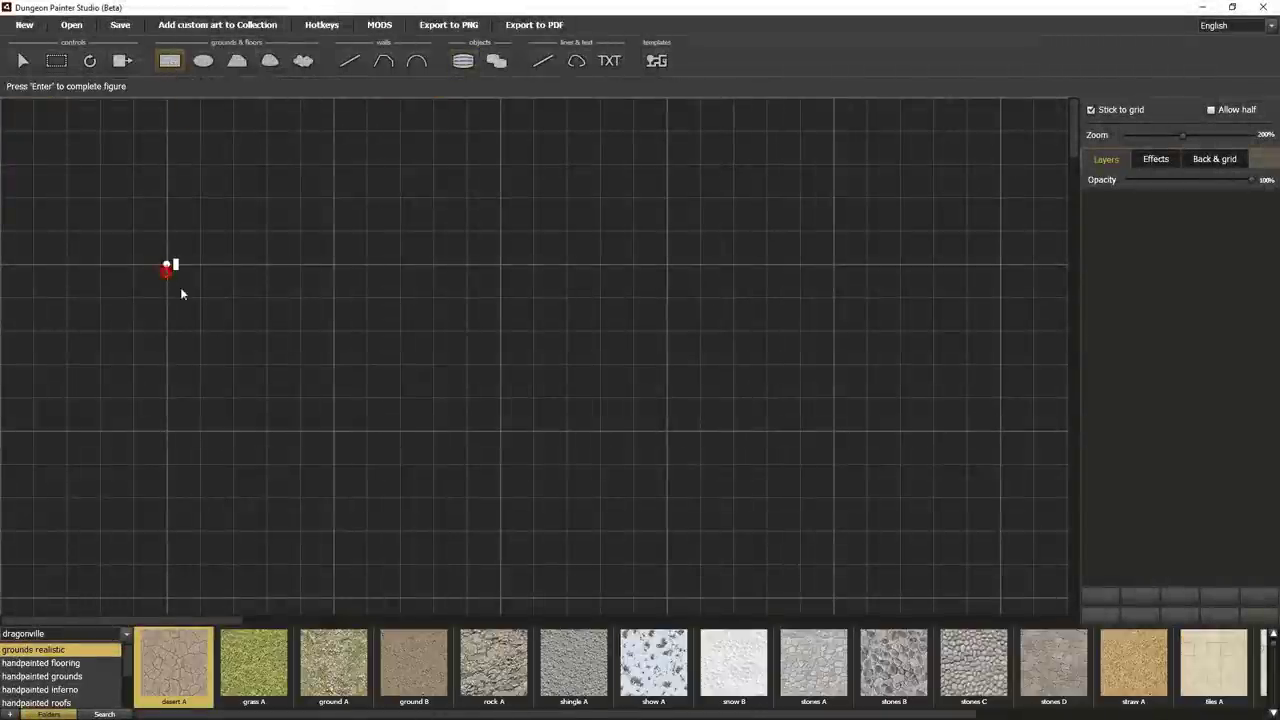
drag(181, 293, 333, 431)
click(203, 61)
drag(333, 265, 500, 431)
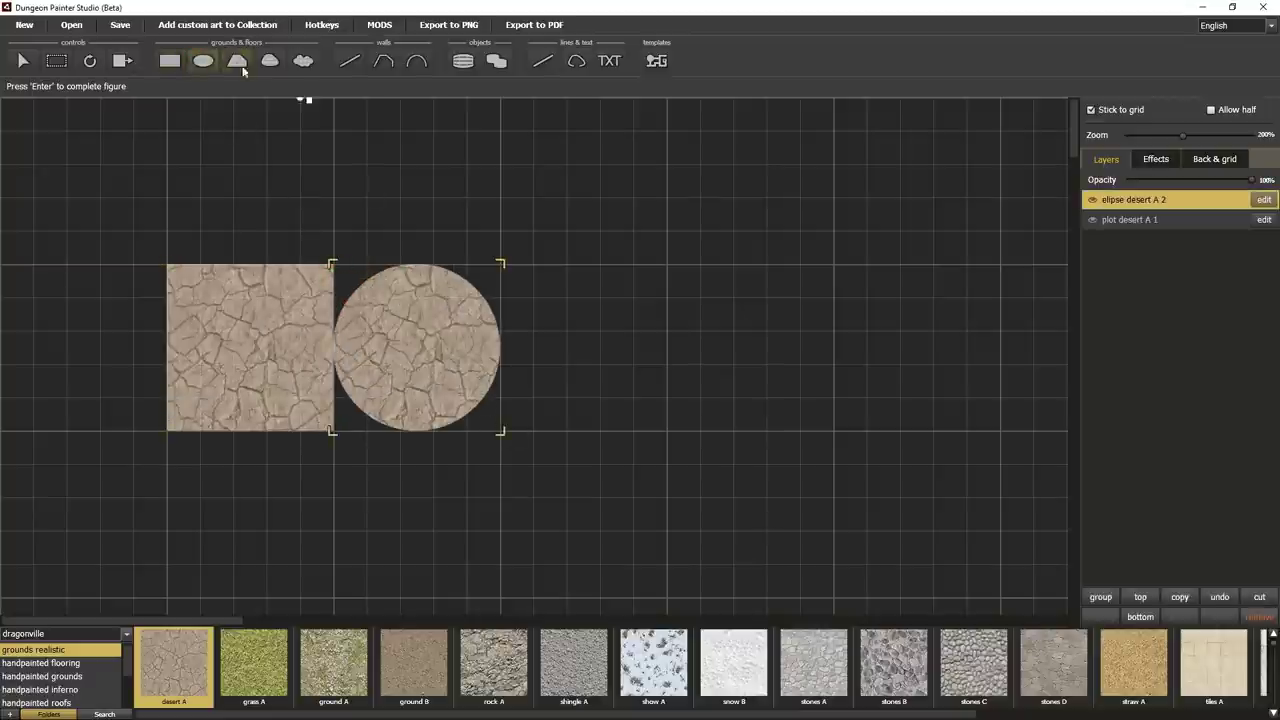
- Draw a six-point bow-tie polygon floor next to the circle
click(237, 61)
click(500, 265)
click(667, 265)
click(600, 330)
click(667, 432)
click(500, 432)
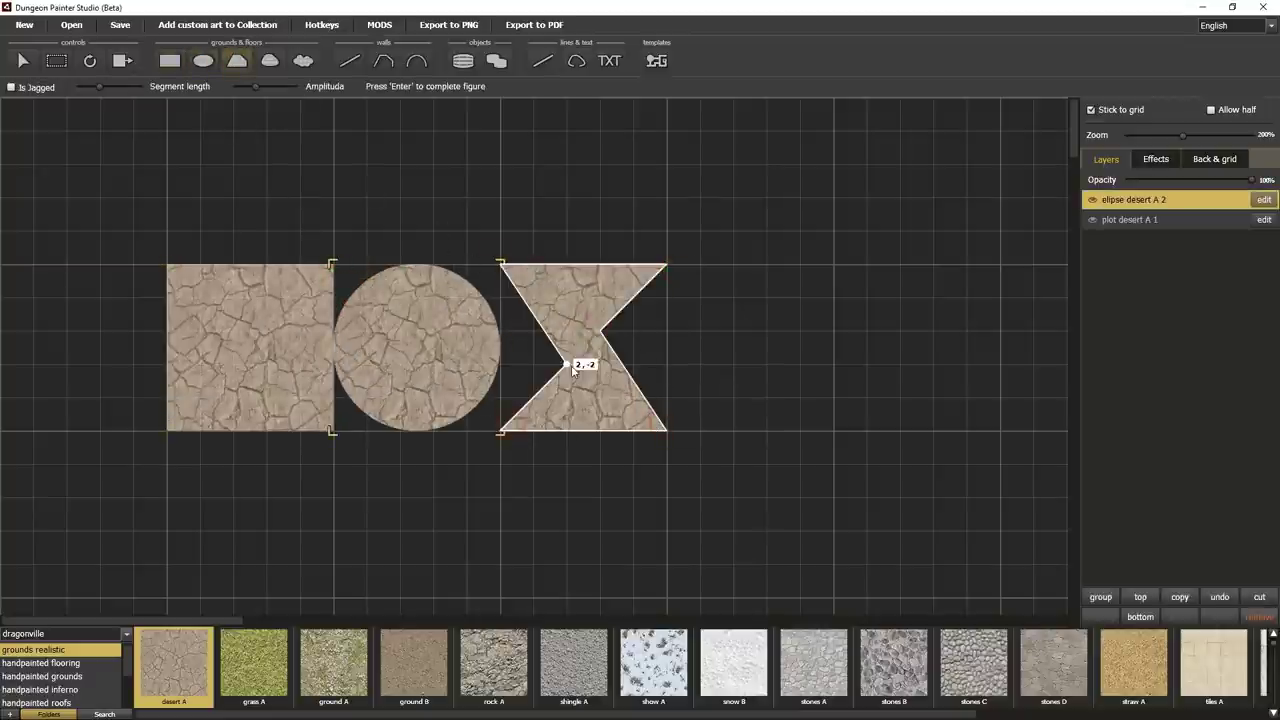
click(571, 365)
key(Return)
- Draw a four-corner curvy paddle blob to the right of the polygon
click(270, 61)
click(667, 265)
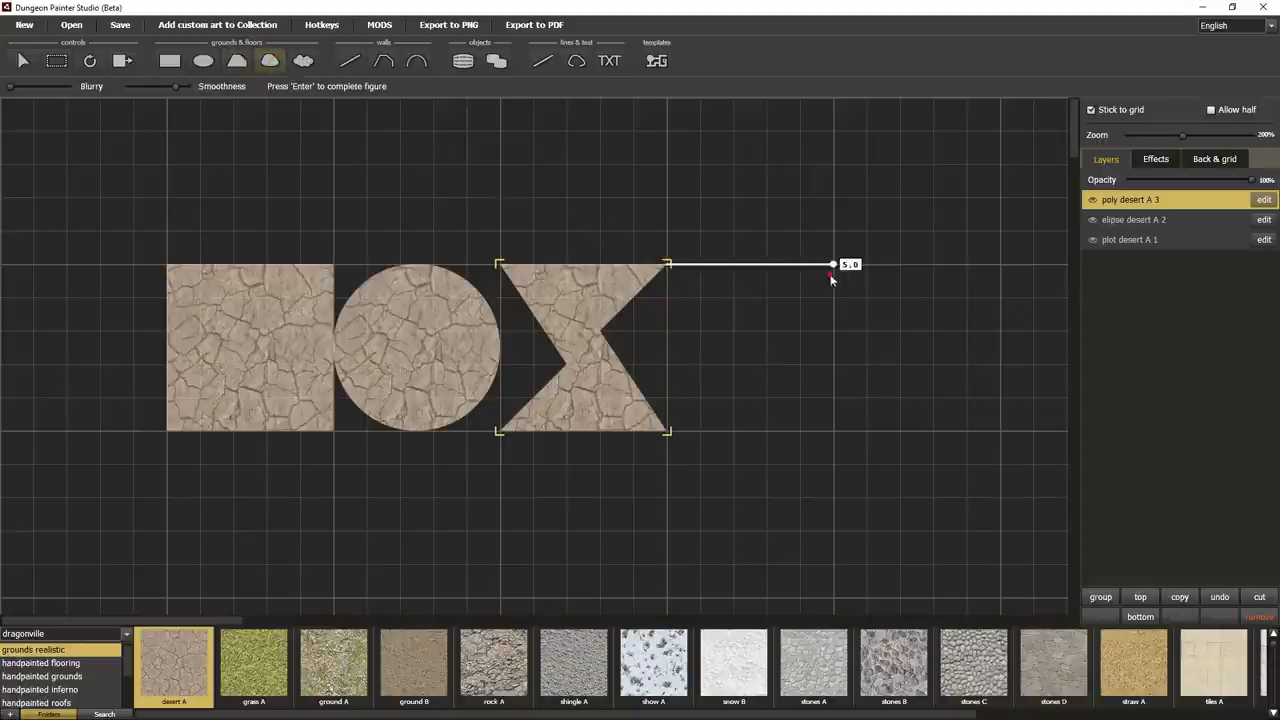
click(832, 268)
click(835, 431)
click(667, 432)
key(Return)
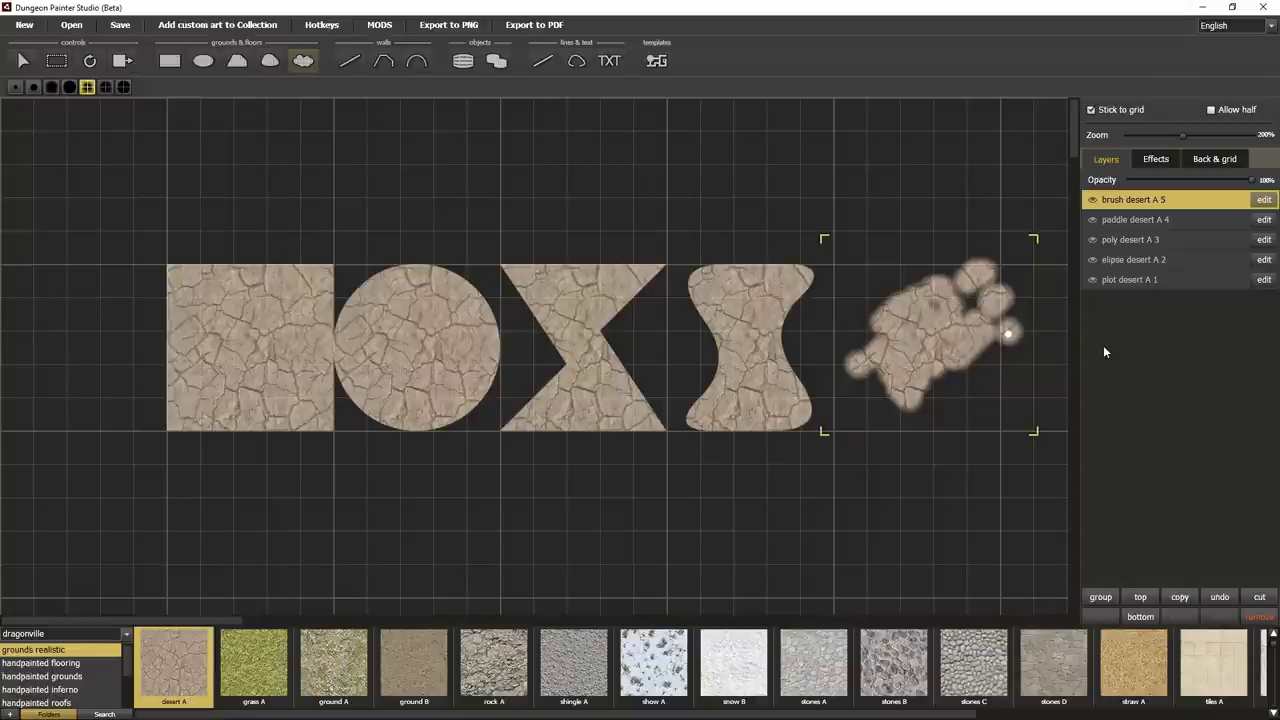
- Resize the first square into a taller, larger rectangle extending up and left
click(1264, 279)
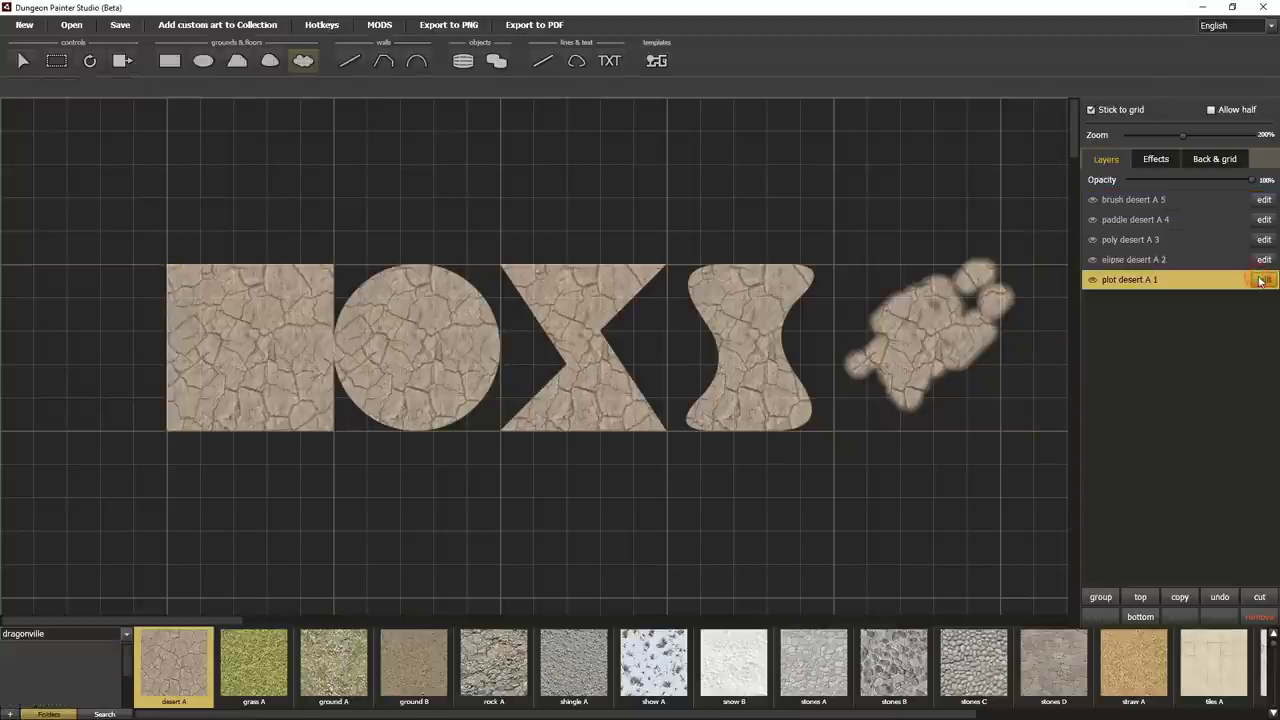
drag(333, 431, 300, 497)
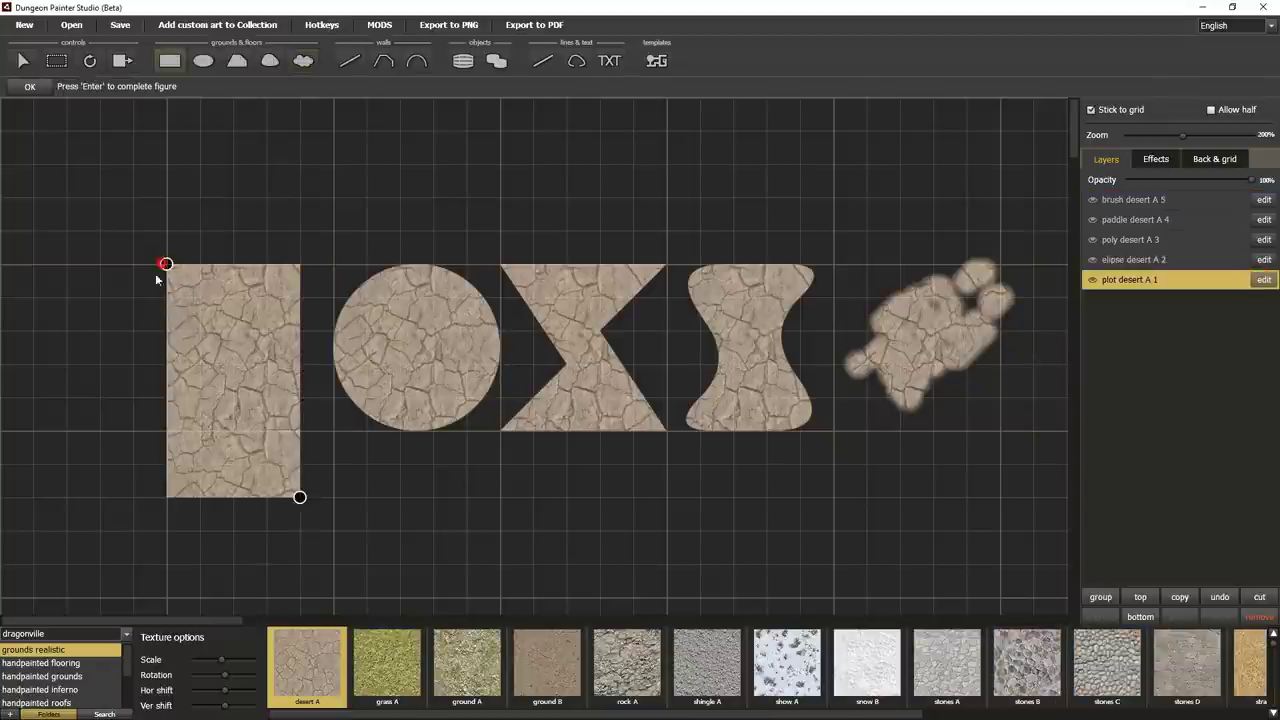
drag(157, 276, 66, 206)
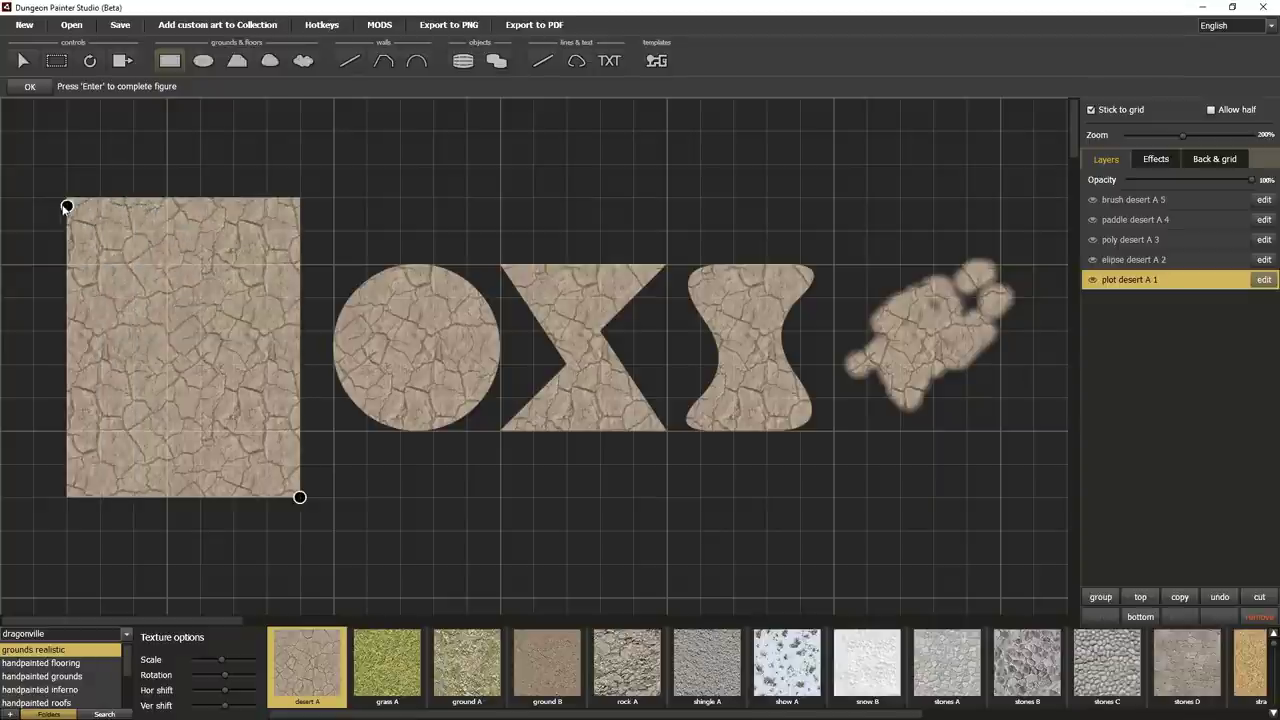
- Try ground A, rock A and snow A on the rectangle, ending with snow B
click(468, 662)
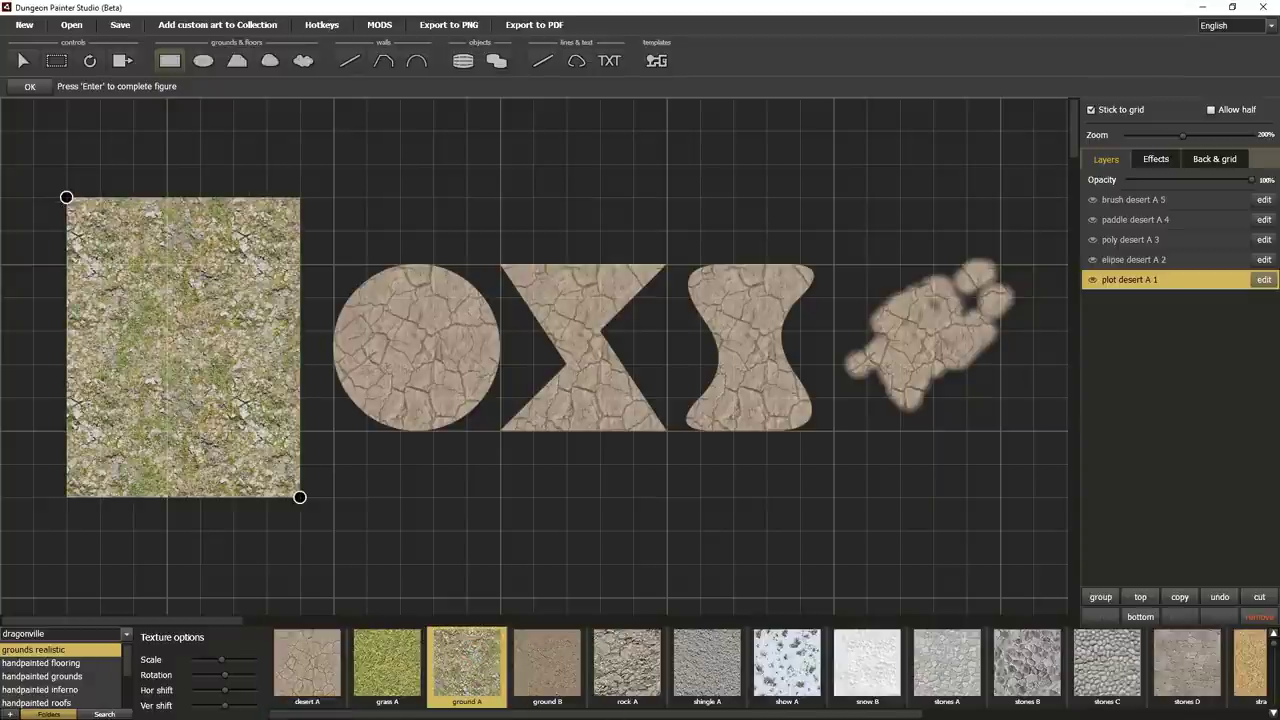
click(626, 680)
click(796, 668)
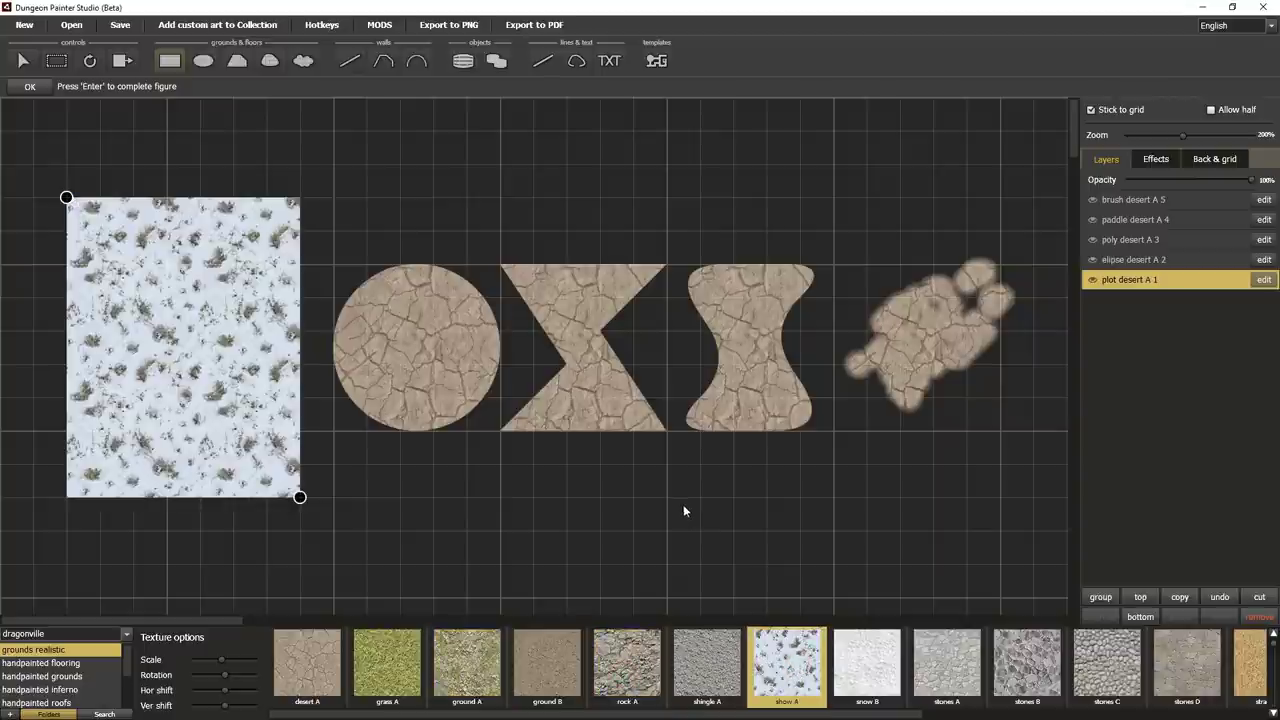
scroll(670, 481, up, 6)
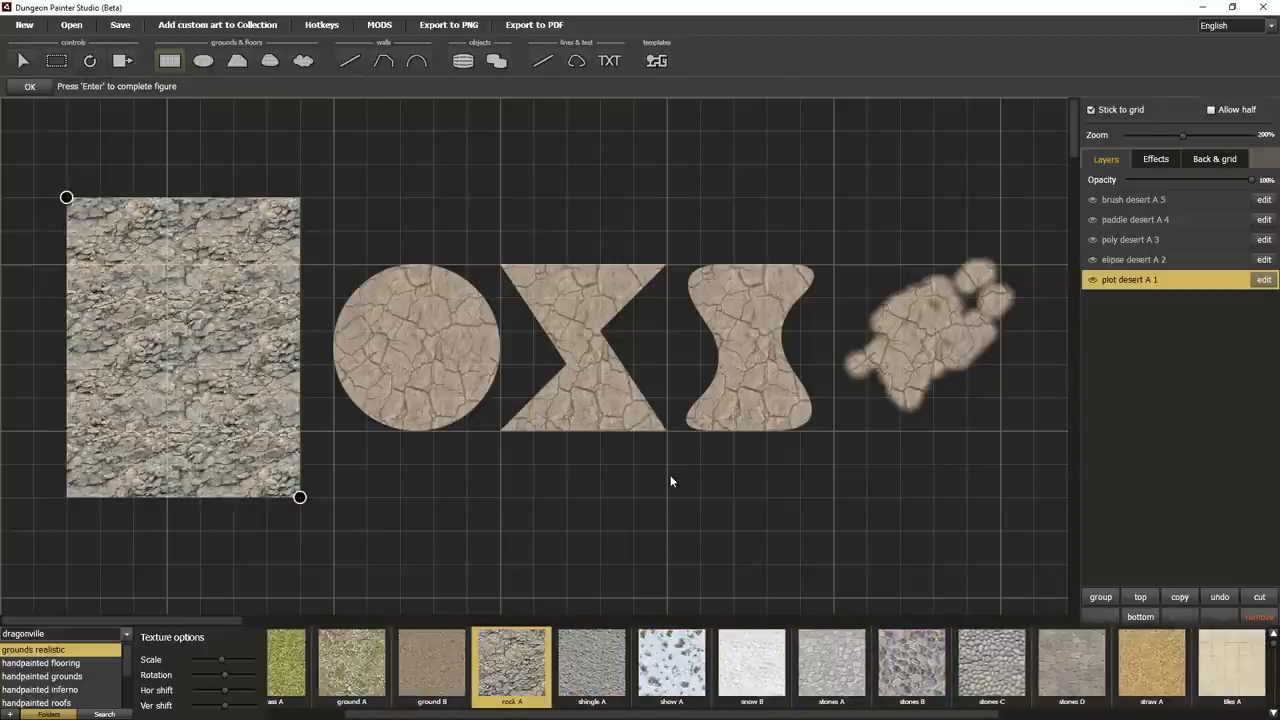
scroll(670, 481, down, 4)
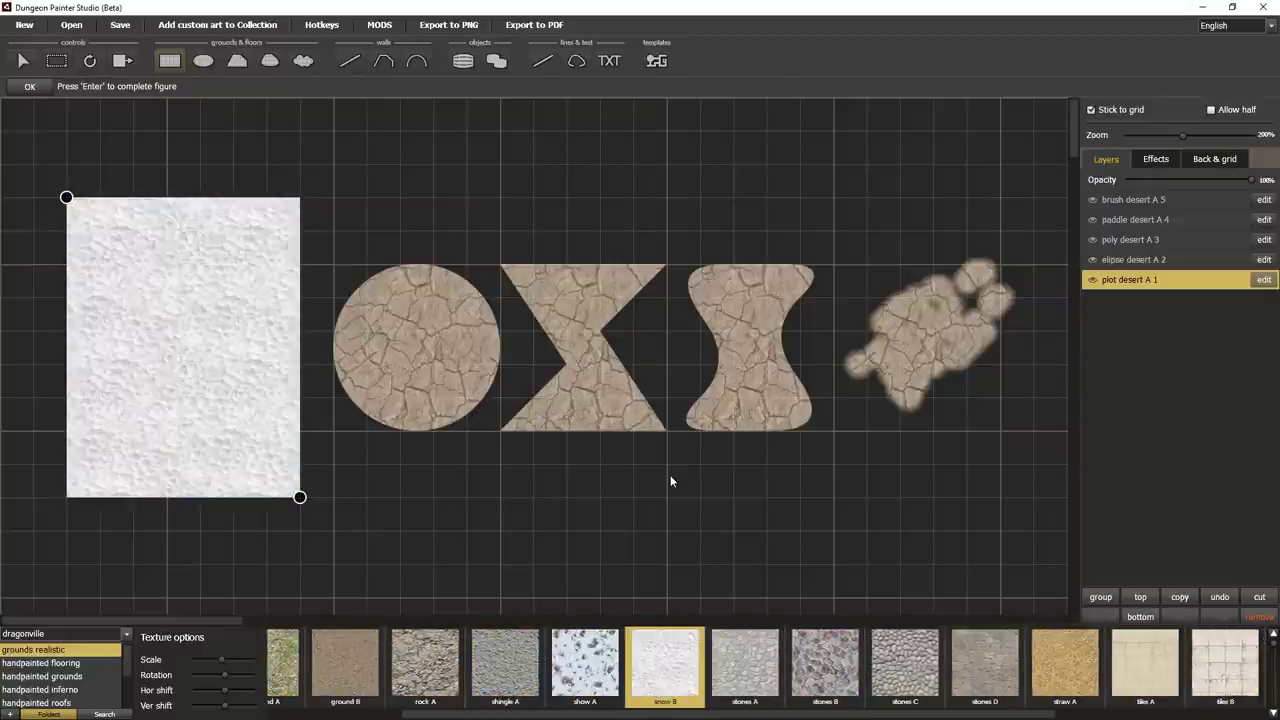
- Stretch the desert circle into a wider, taller ellipse and adjust its texture scale
click(1270, 260)
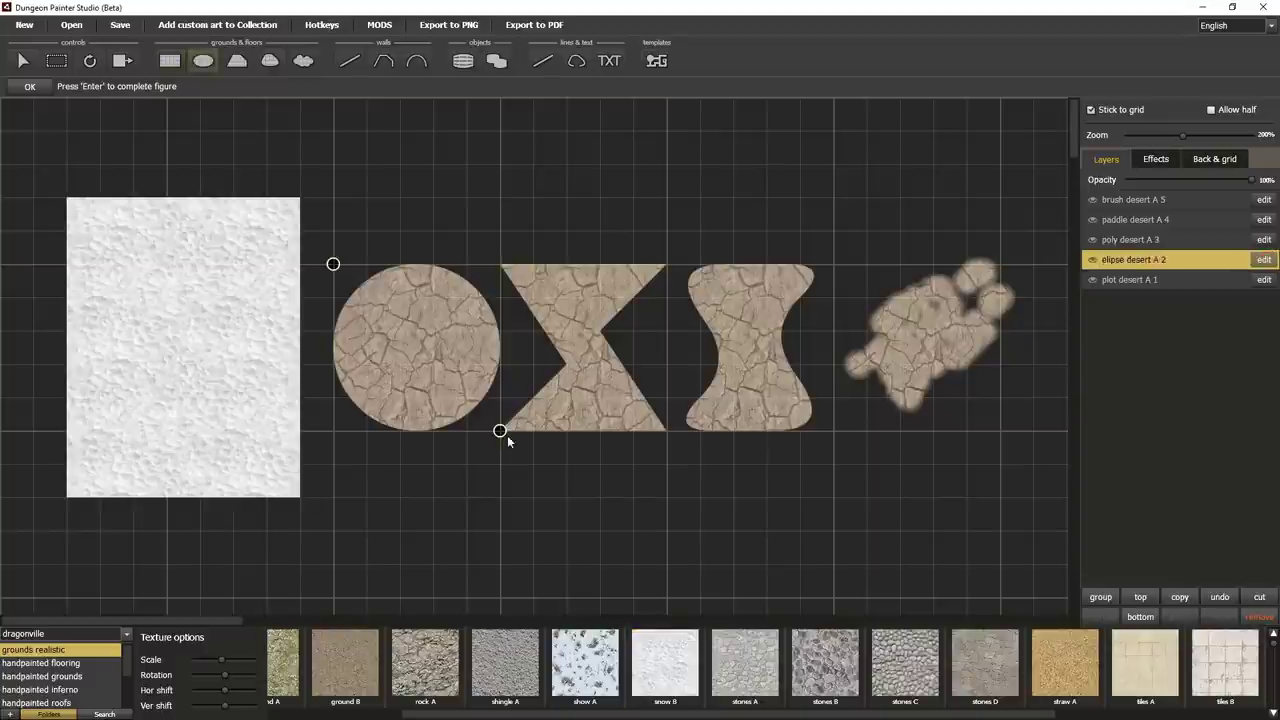
drag(503, 434, 488, 475)
drag(333, 265, 246, 261)
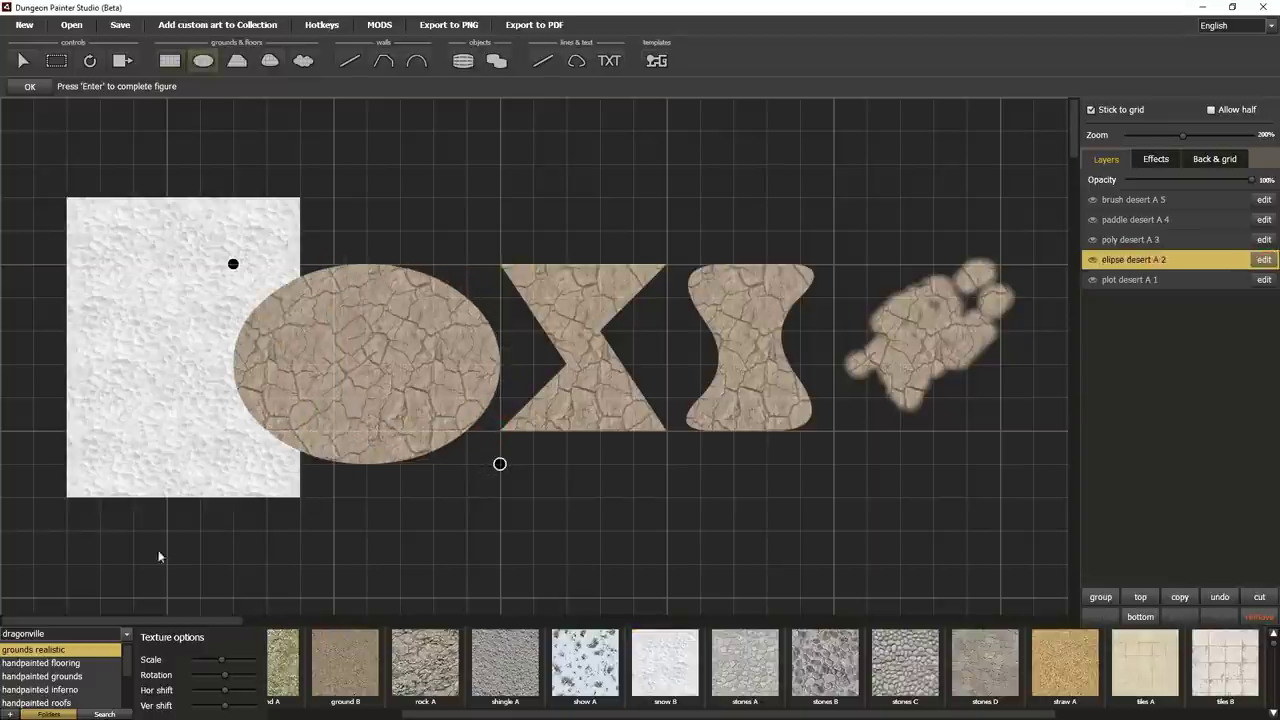
drag(222, 663, 222, 690)
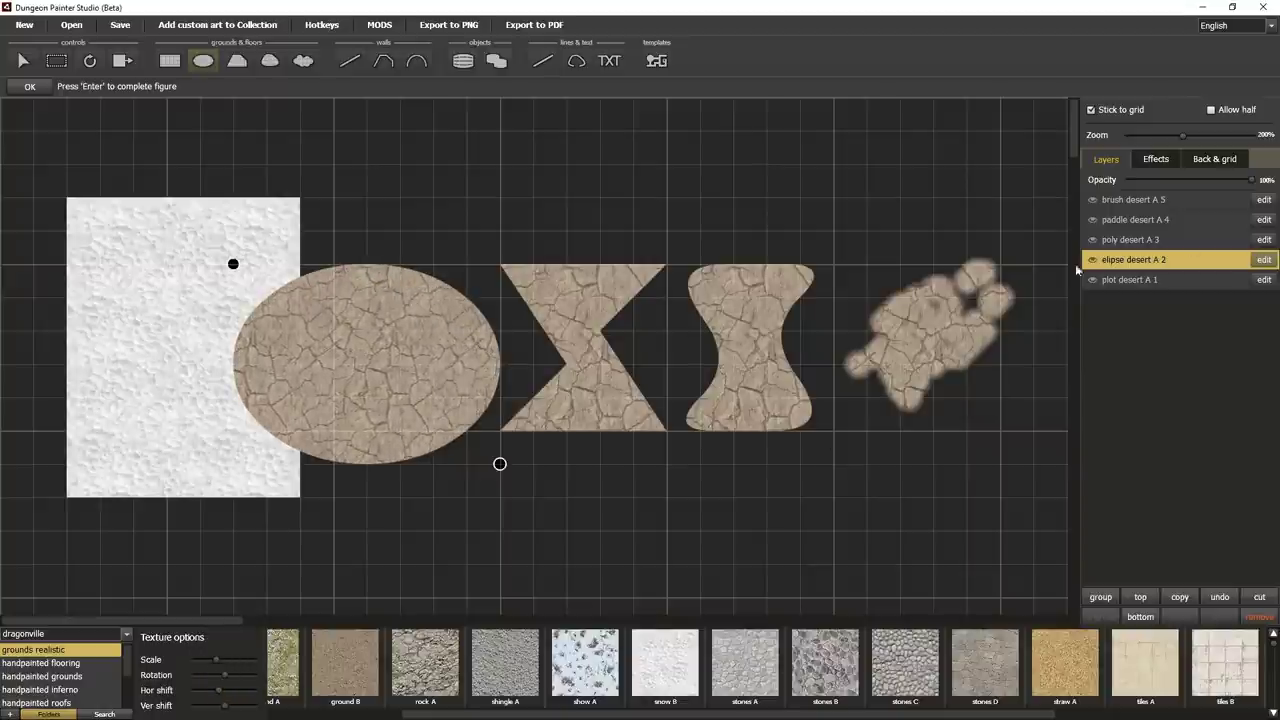
- Remove the bow-tie's crossing point and add an outward point on its right edge
click(1265, 240)
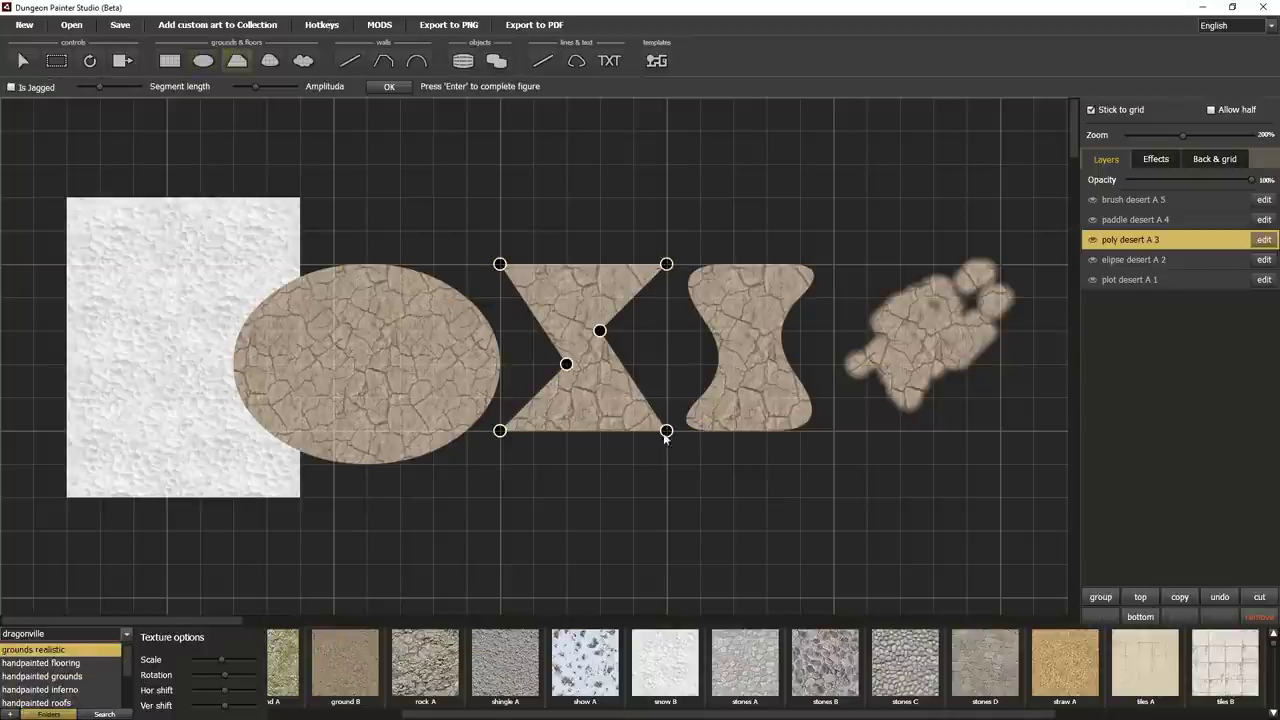
right_click(599, 330)
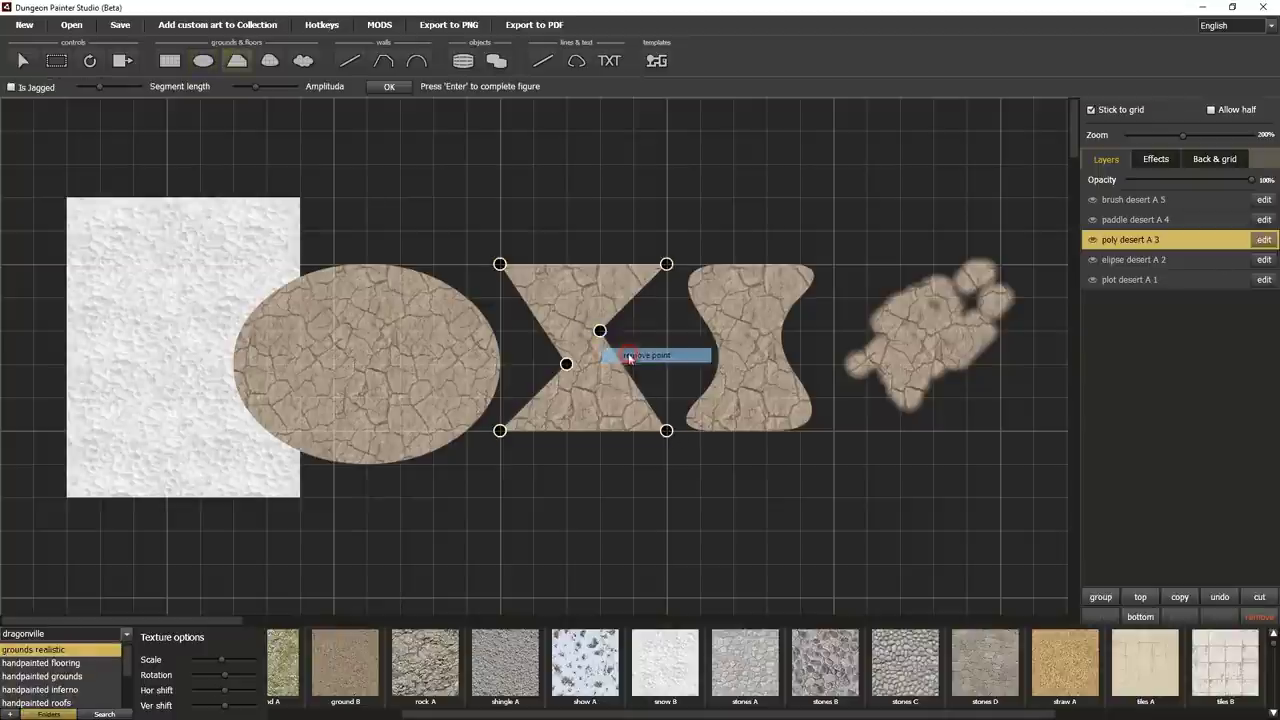
click(627, 353)
right_click(666, 430)
click(680, 438)
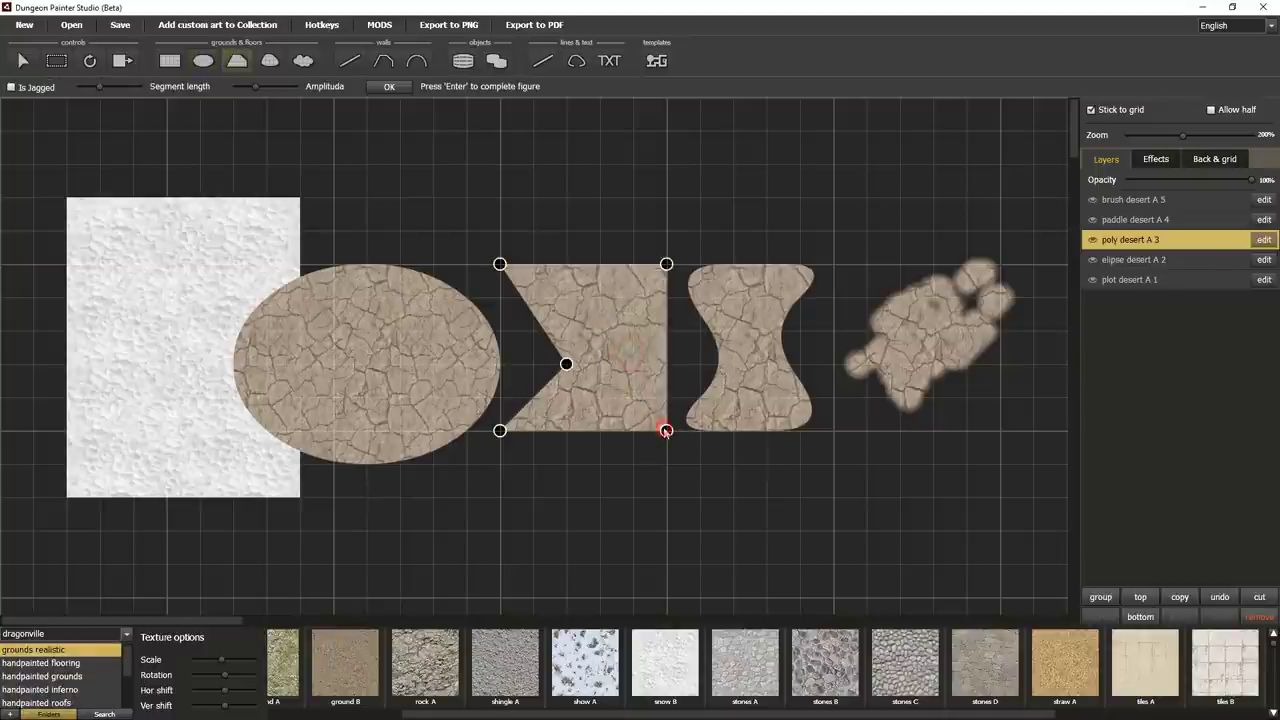
drag(666, 430, 699, 363)
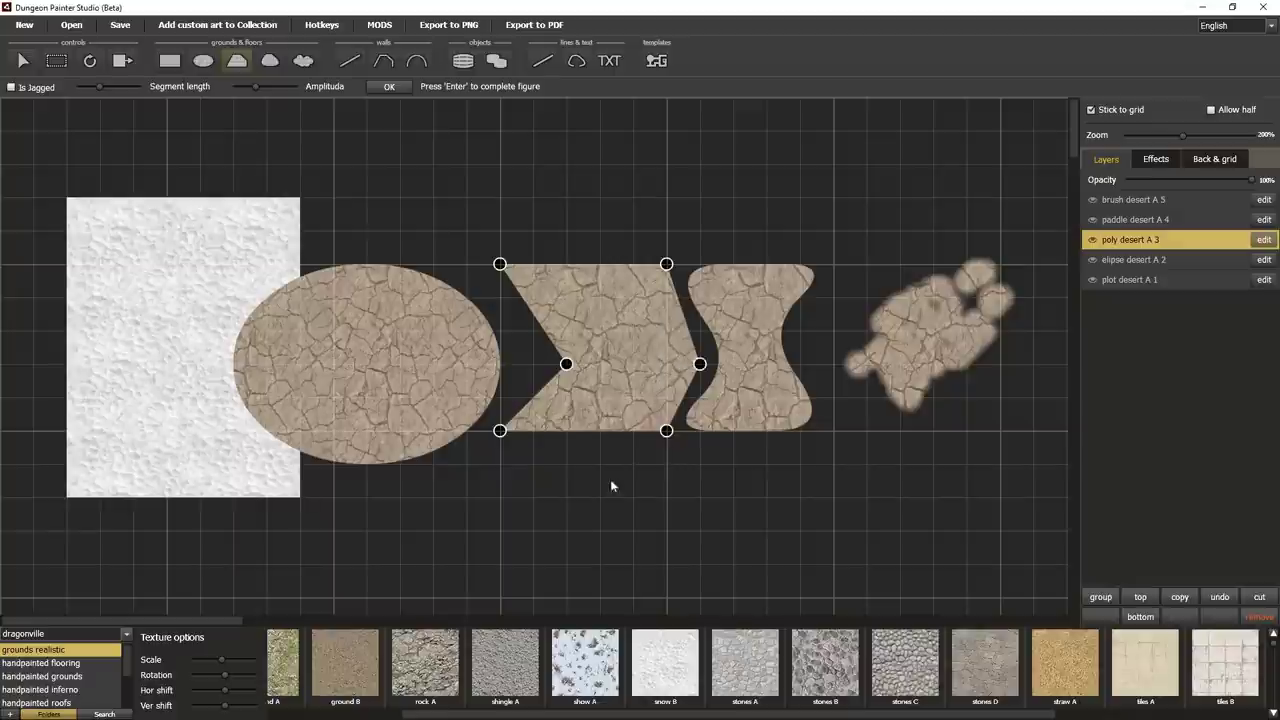
- Turn on Is Jagged and tweak the jaggedness sliders for the polygon
click(12, 88)
mouse_move(101, 88)
mouse_down()
mouse_move(75, 88)
mouse_move(101, 88)
mouse_up()
drag(256, 88, 236, 88)
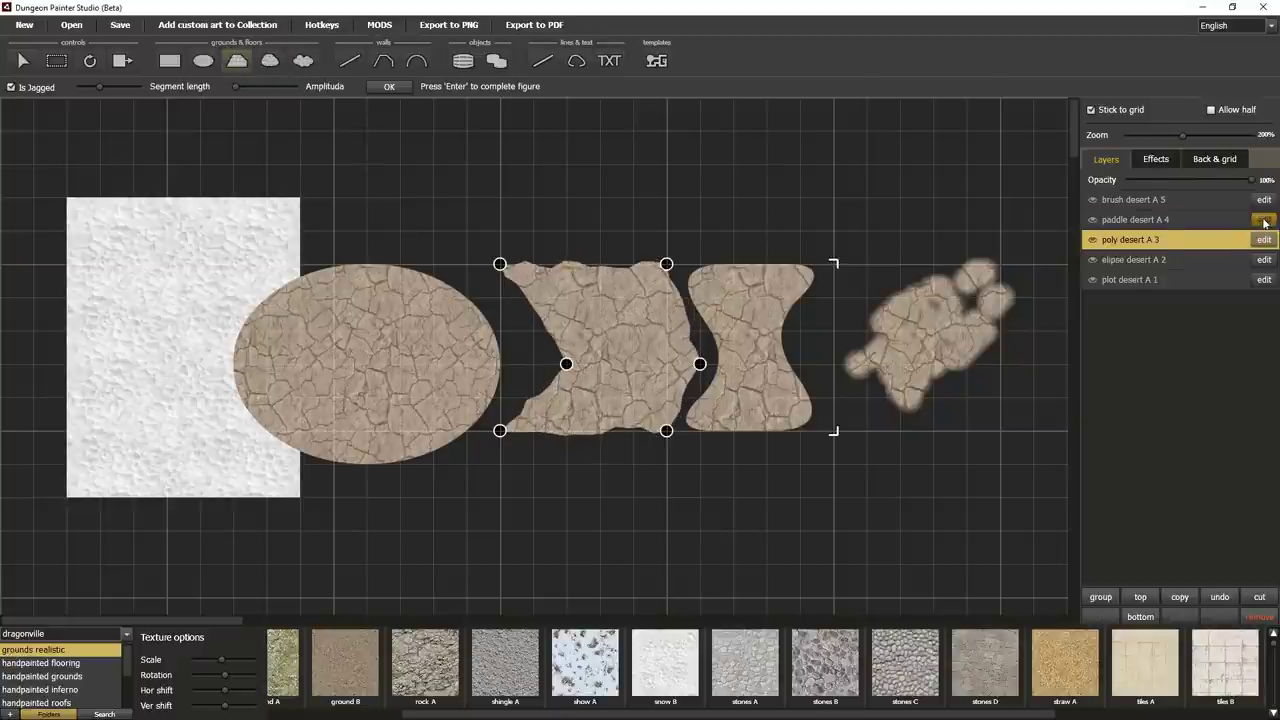
- Raise the Blurry slider on the paddle shape to soften its edges
click(1140, 219)
mouse_move(181, 91)
mouse_down()
mouse_move(232, 91)
mouse_move(126, 94)
mouse_move(186, 95)
mouse_up()
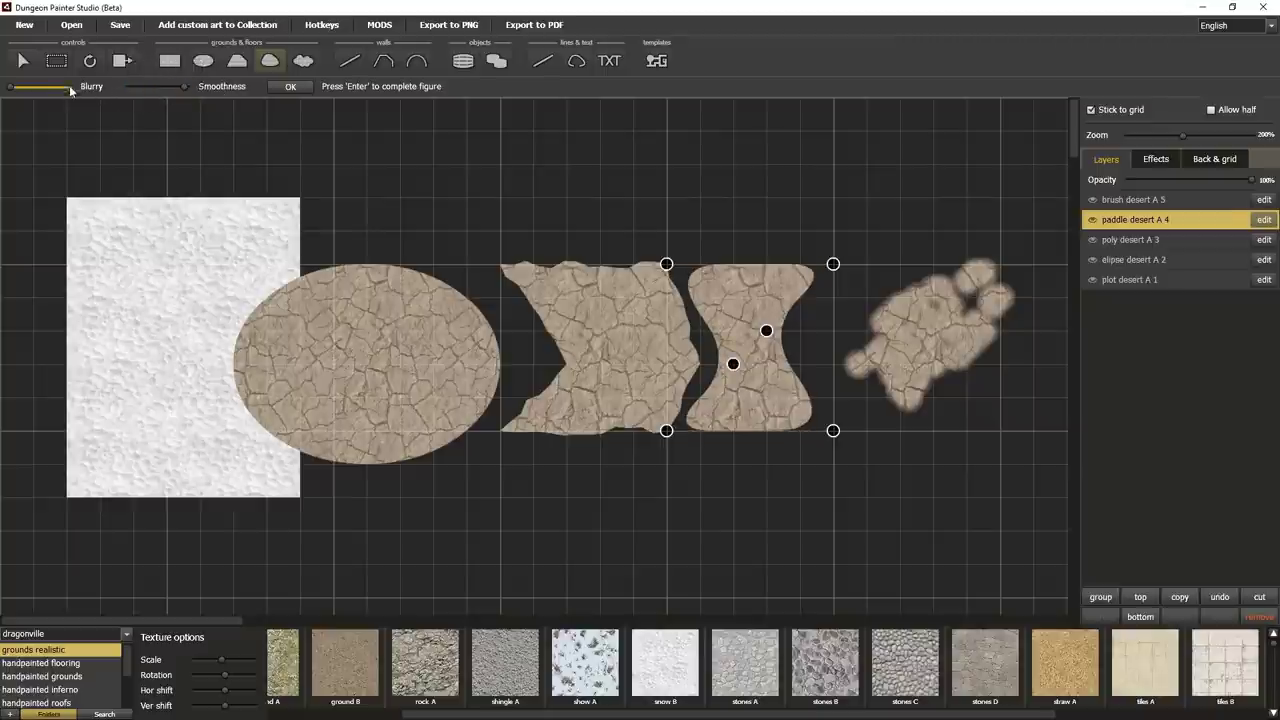
drag(11, 88, 69, 88)
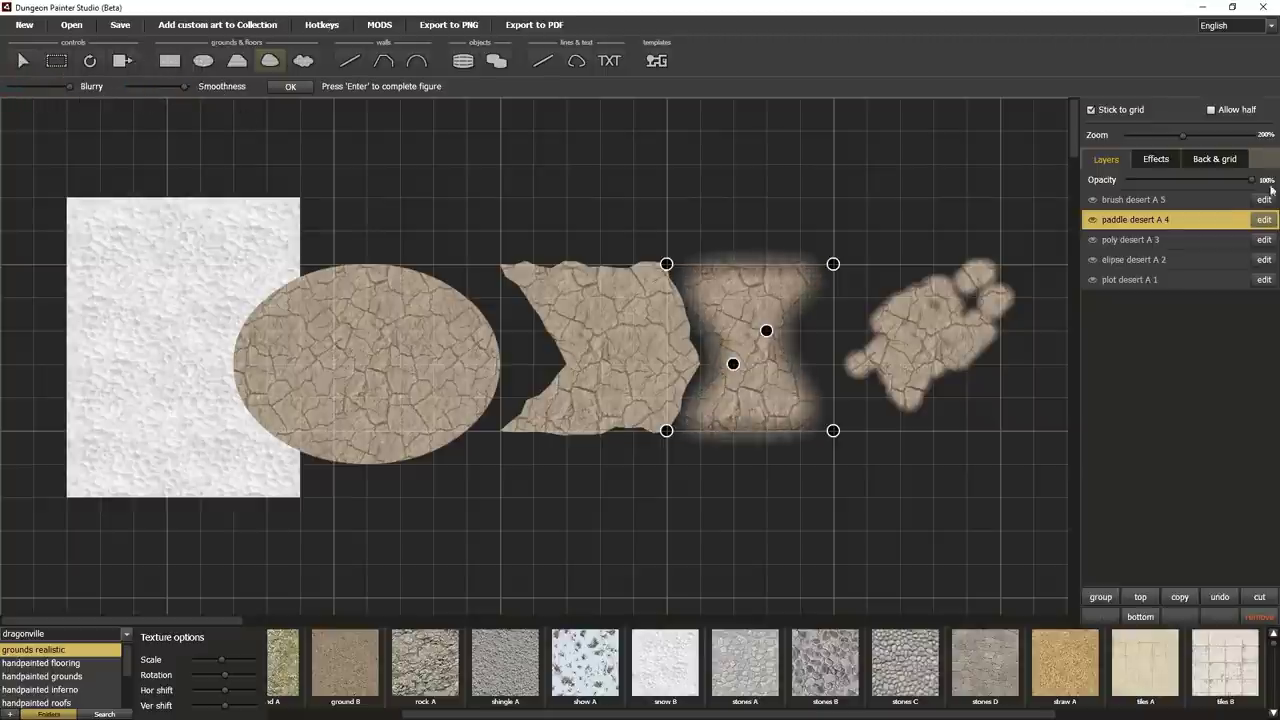
- Paint an extra patch below the brushed desert blob, then switch to Erase
click(1263, 199)
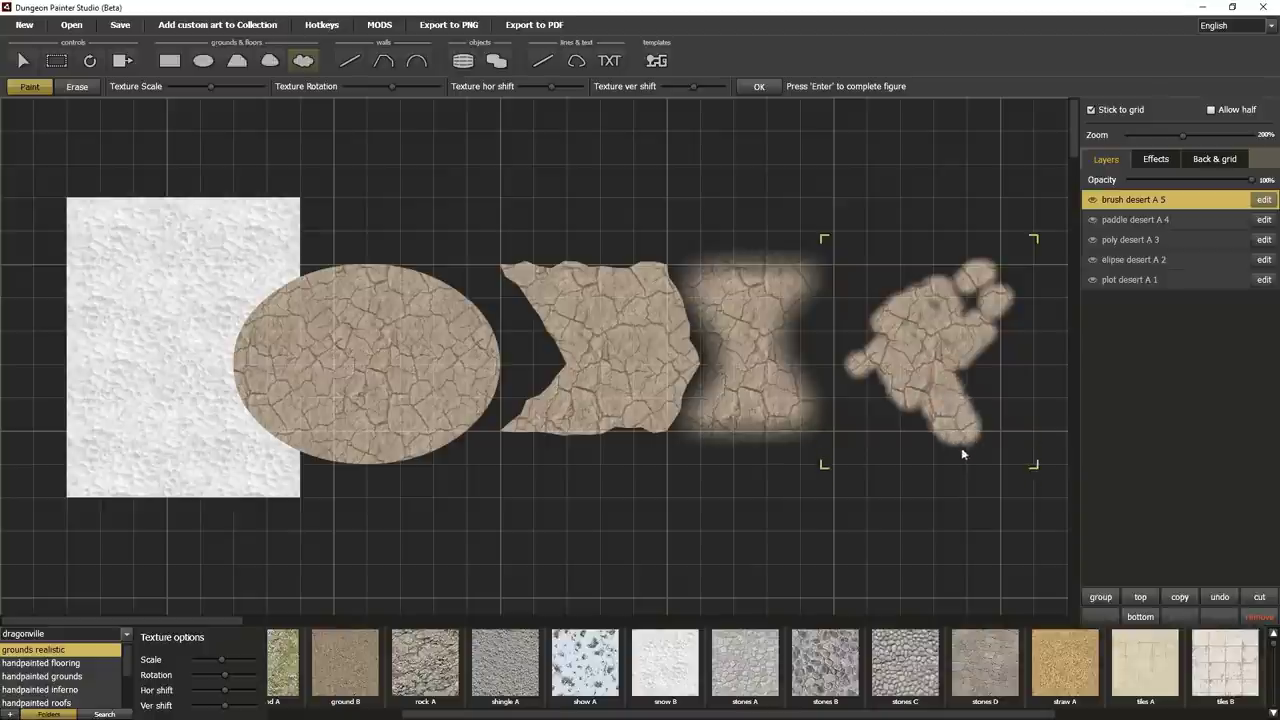
drag(961, 454, 968, 470)
click(77, 86)
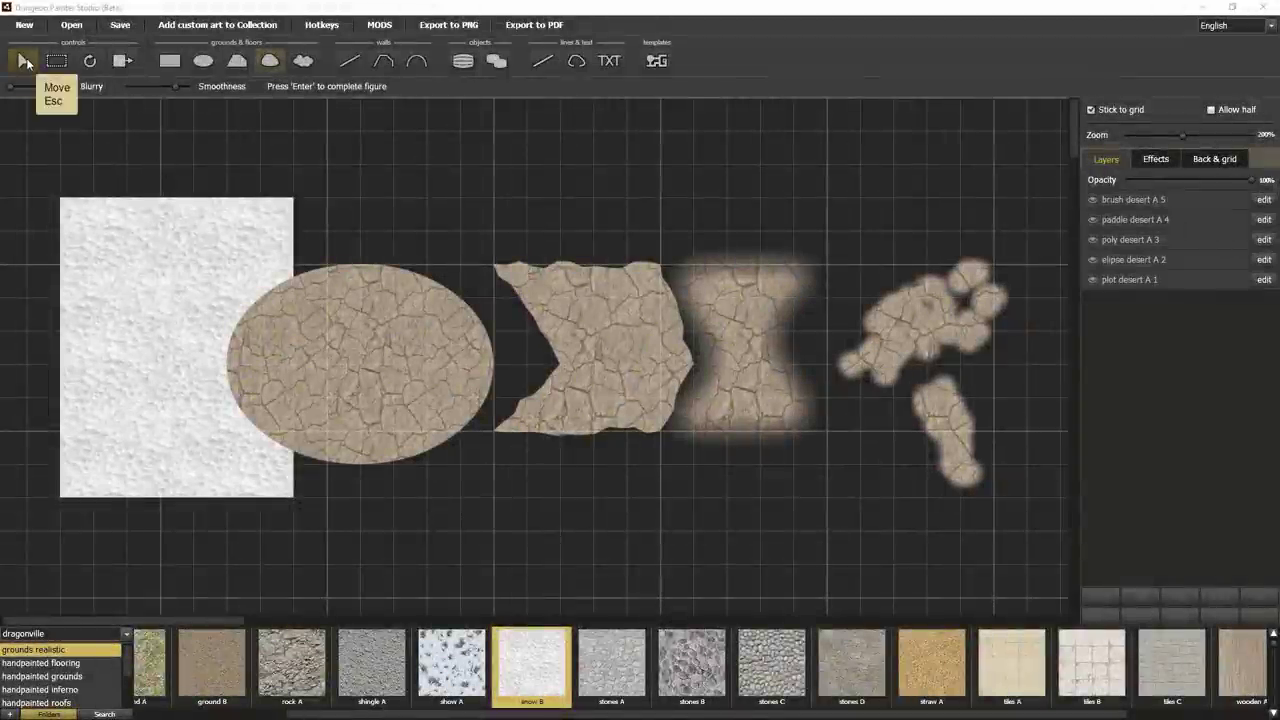
- Move the snow rectangle up, the ellipse over it, and shift the chevron and hourglass
click(24, 62)
click(179, 289)
drag(179, 289, 179, 222)
drag(366, 337, 299, 370)
drag(599, 396, 532, 328)
drag(749, 391, 716, 446)
shift+click(586, 337)
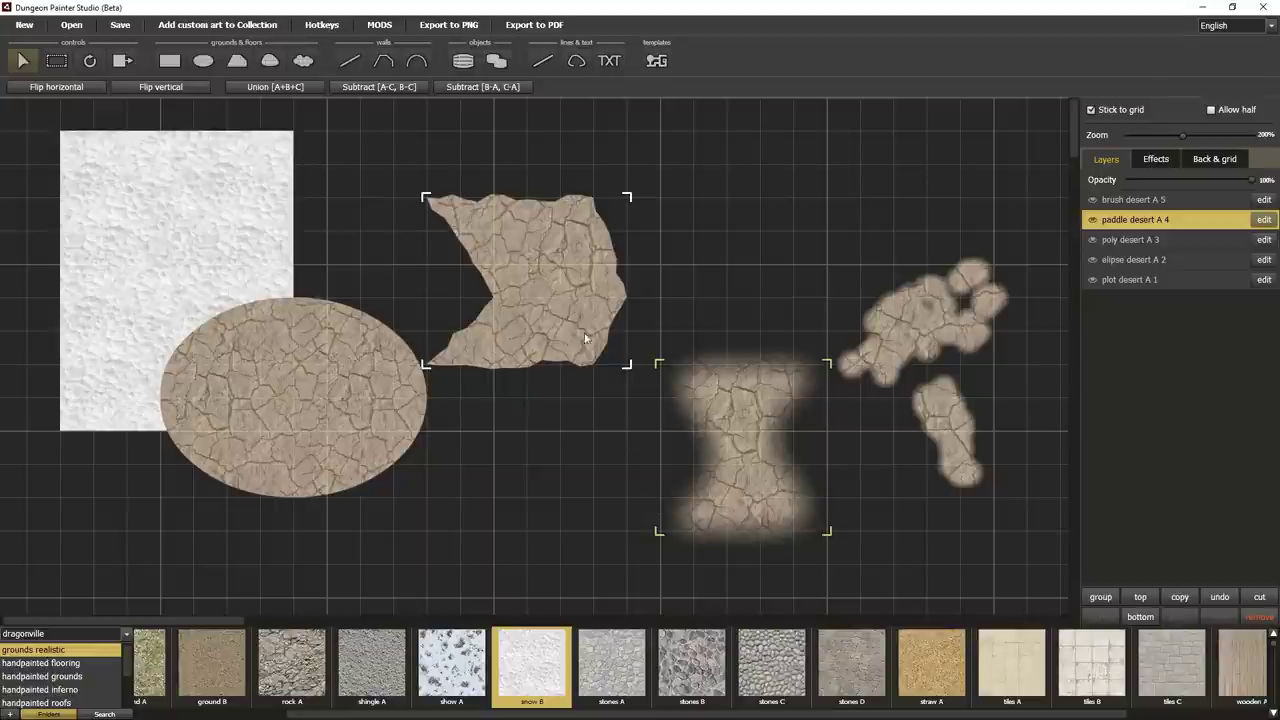
drag(571, 320, 559, 242)
- Select the ellipse and snow rectangle and test vertical and horizontal flips, restoring the original
click(364, 435)
shift+click(228, 278)
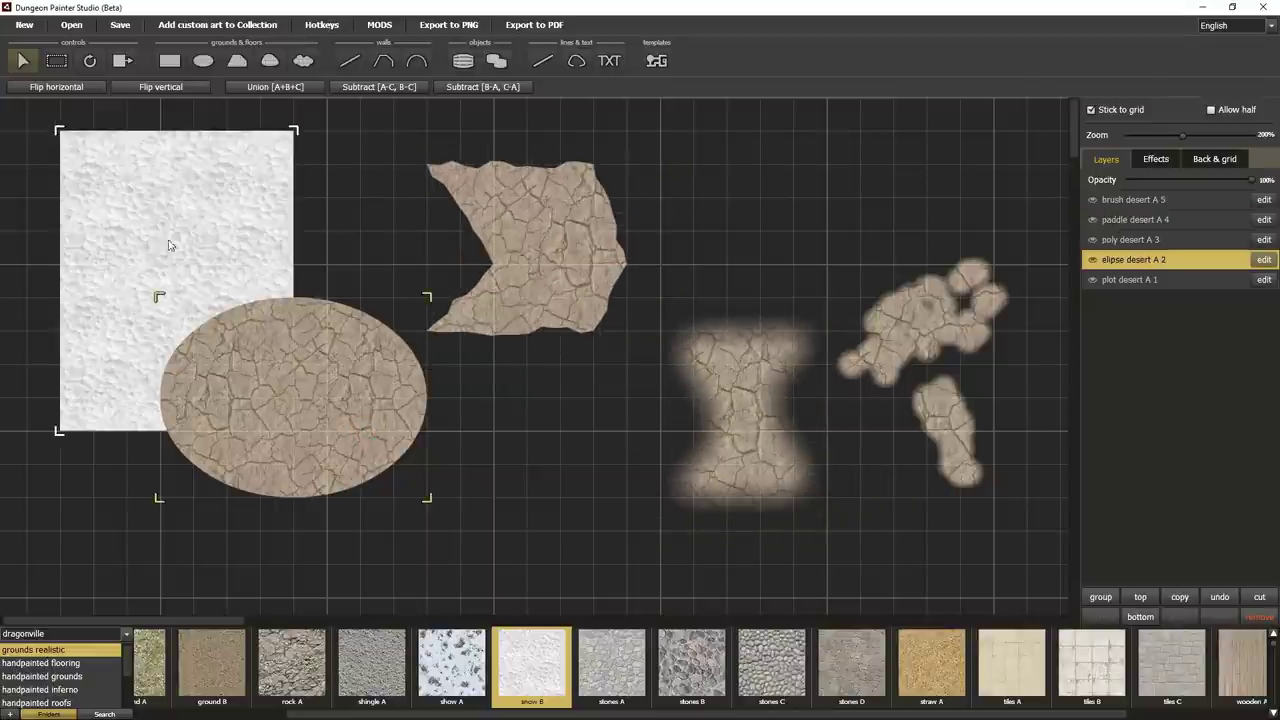
click(200, 88)
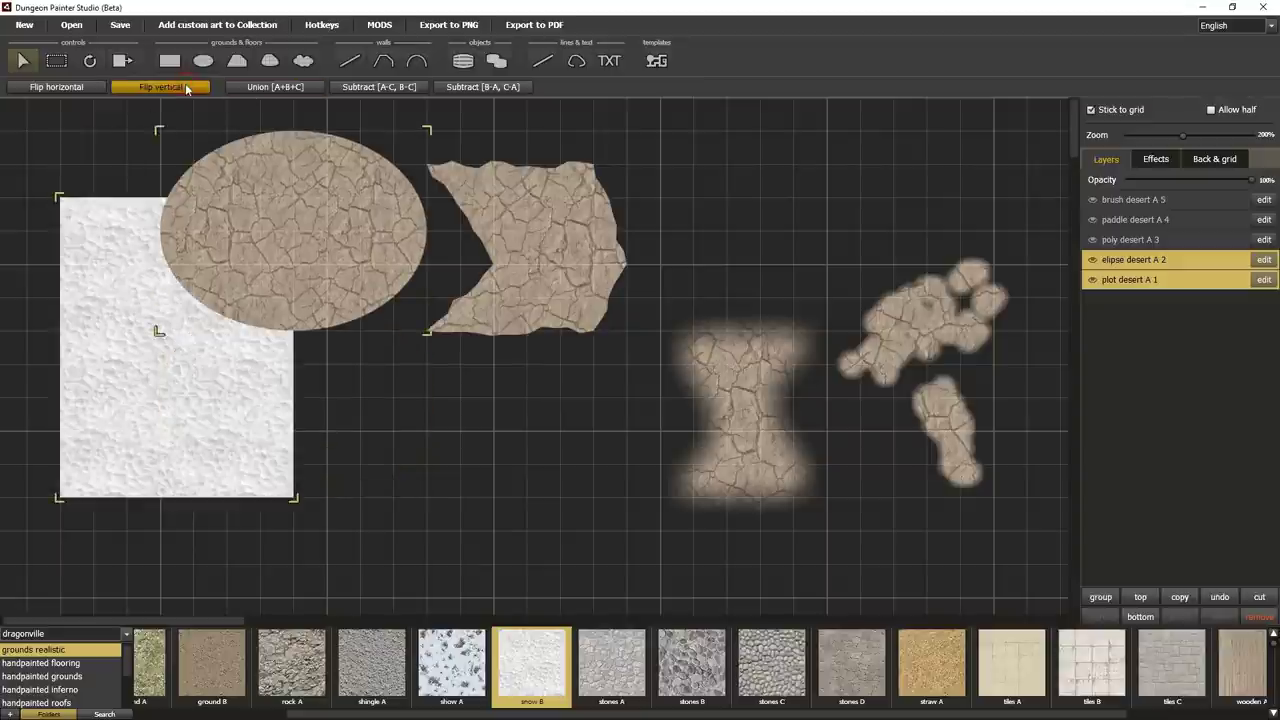
click(70, 89)
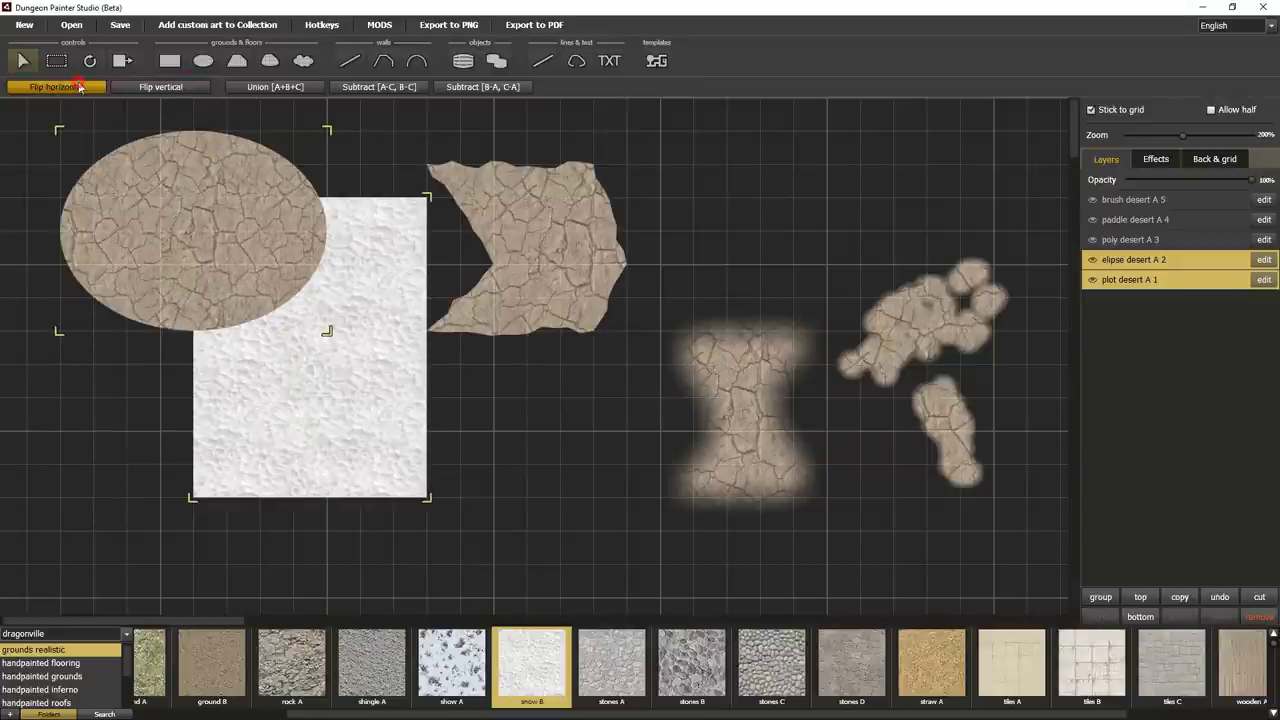
click(80, 87)
click(160, 87)
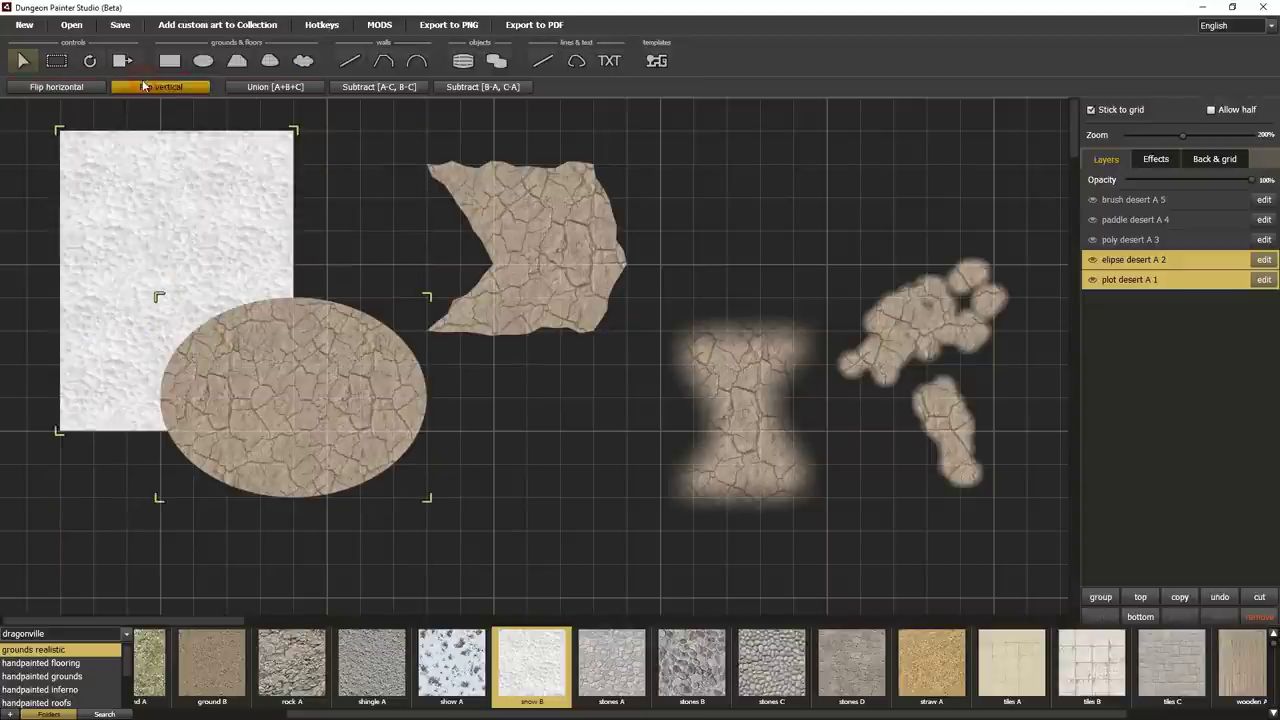
- Apply Union to fuse them into one snow B shape and review its points
click(262, 88)
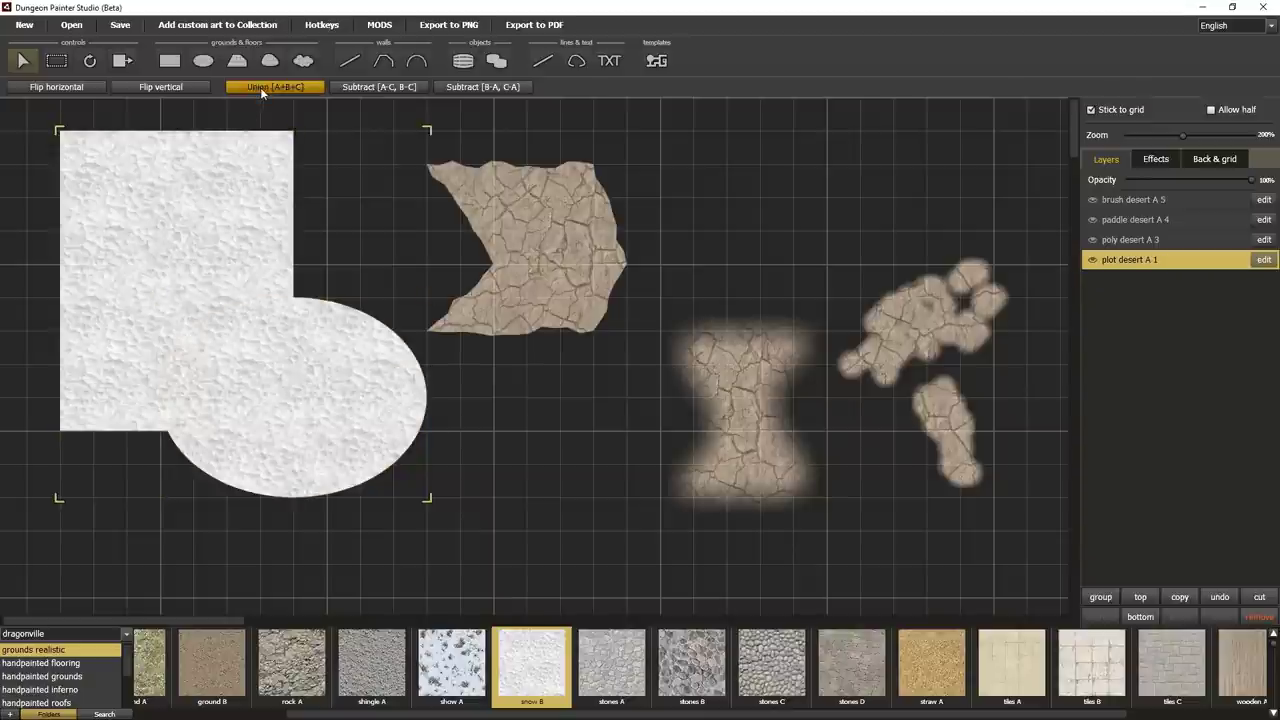
click(1264, 259)
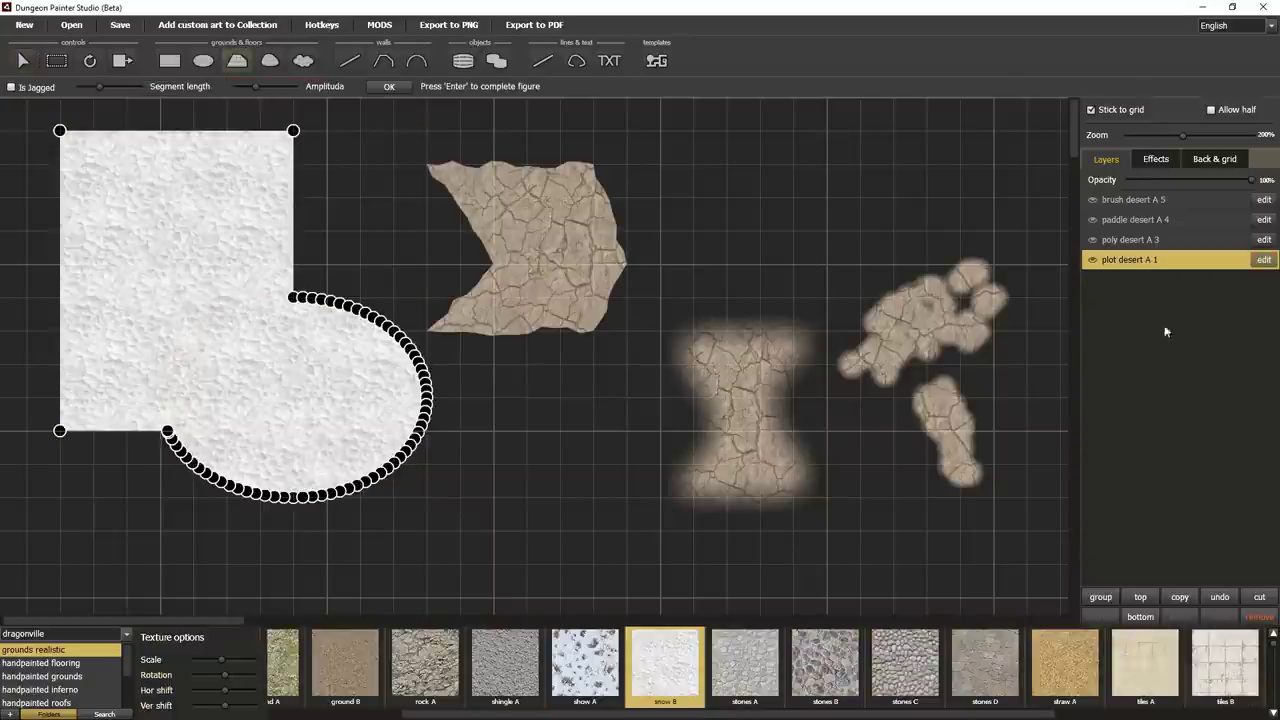
click(390, 87)
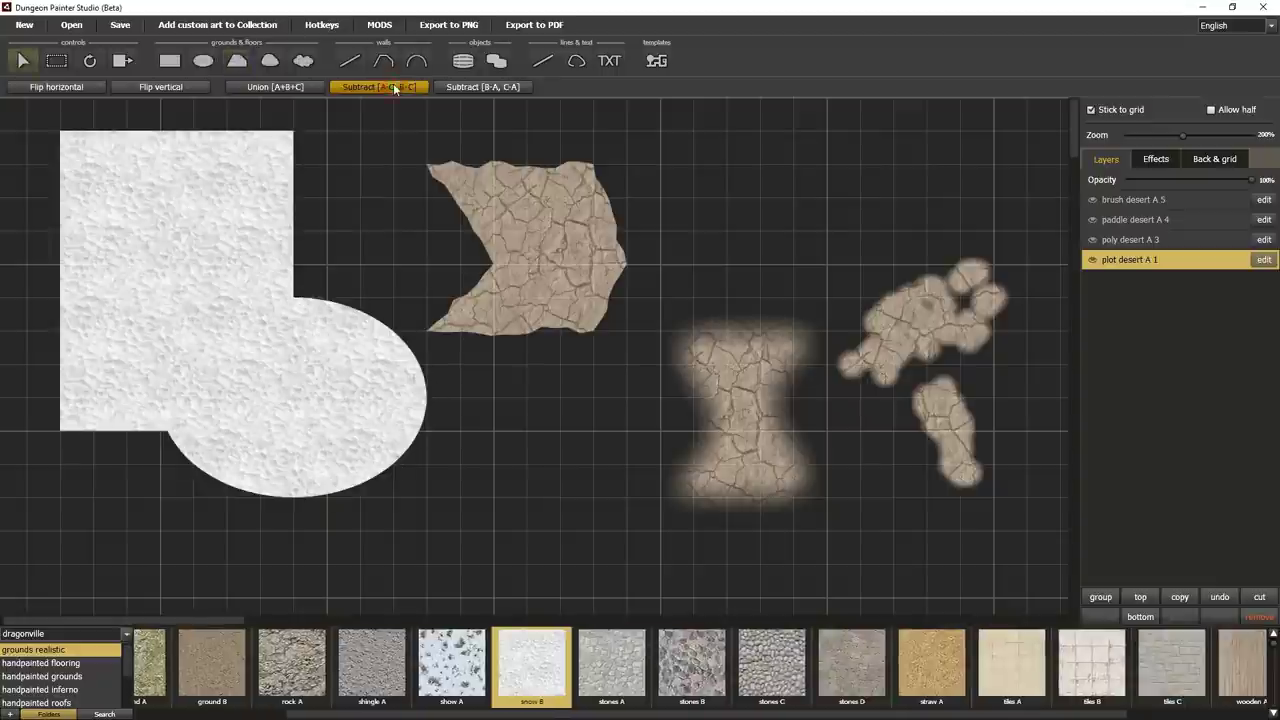
- Box-select only the snow shape and the brushed desert blob
click(56, 60)
drag(628, 205, 362, 360)
drag(556, 584, 1027, 208)
drag(465, 588, 62, 138)
mouse_move(392, 112)
mouse_down()
mouse_move(610, 315)
mouse_move(834, 565)
mouse_move(861, 566)
mouse_up()
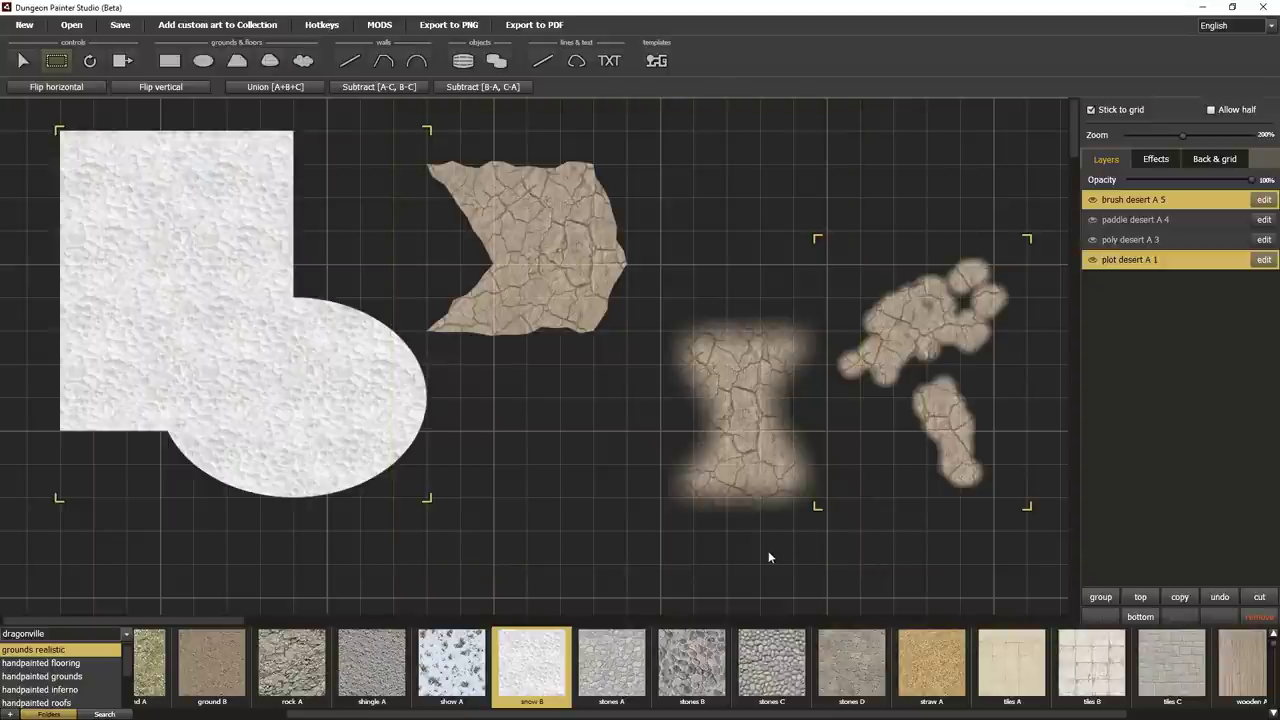
- Test rotations (drag, undo, +5°/-5°) leaving them upright, then scale them narrower
click(92, 62)
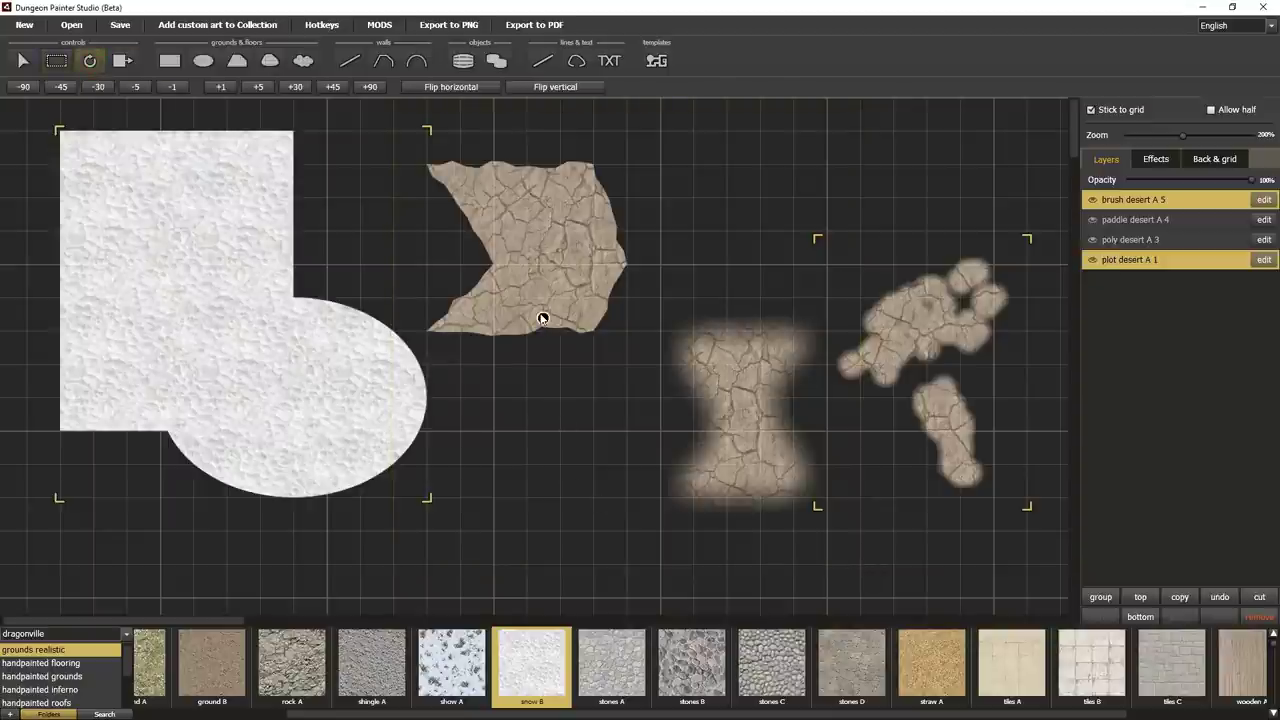
drag(541, 318, 559, 430)
mouse_move(644, 450)
mouse_down()
mouse_move(614, 477)
mouse_move(645, 438)
mouse_up()
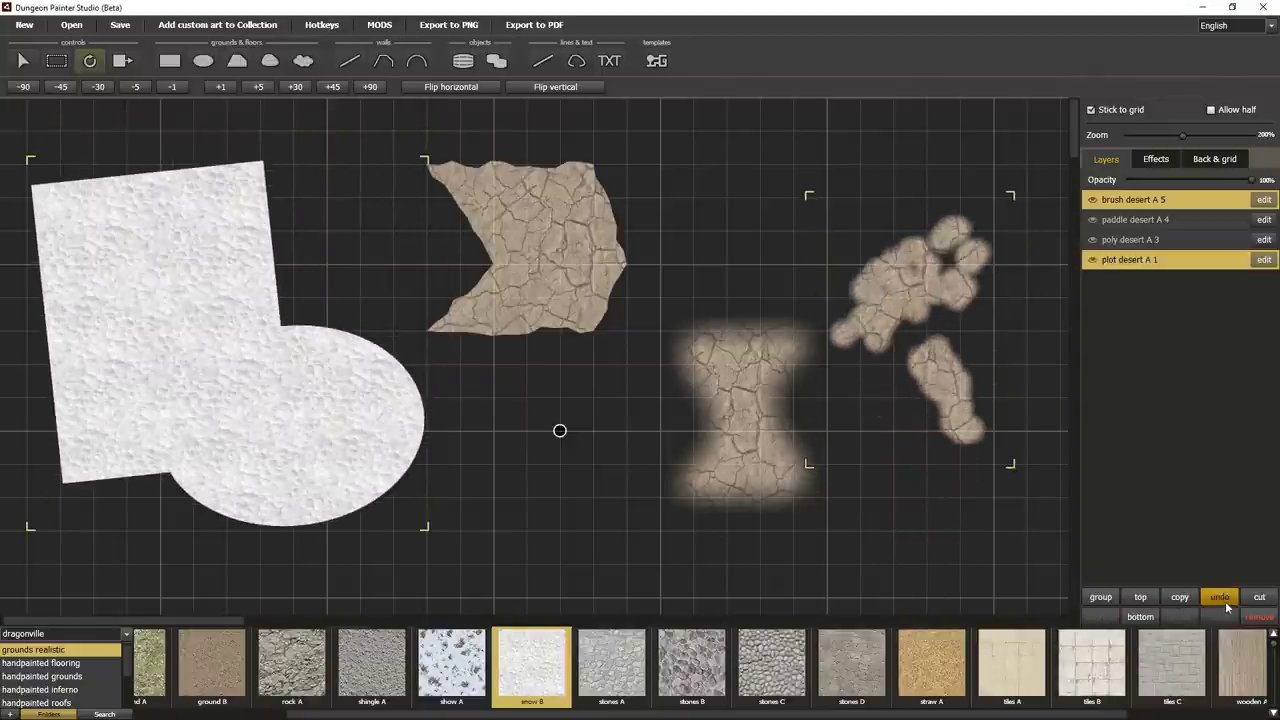
click(1222, 600)
click(258, 87)
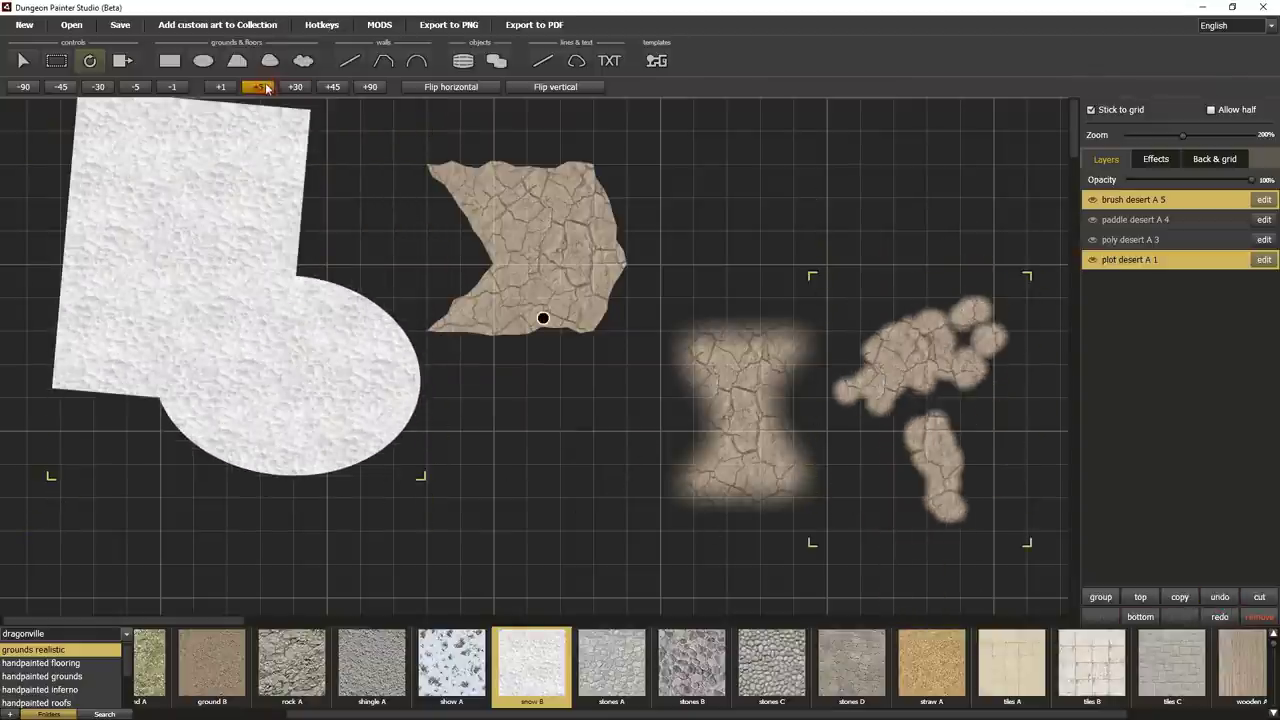
click(140, 87)
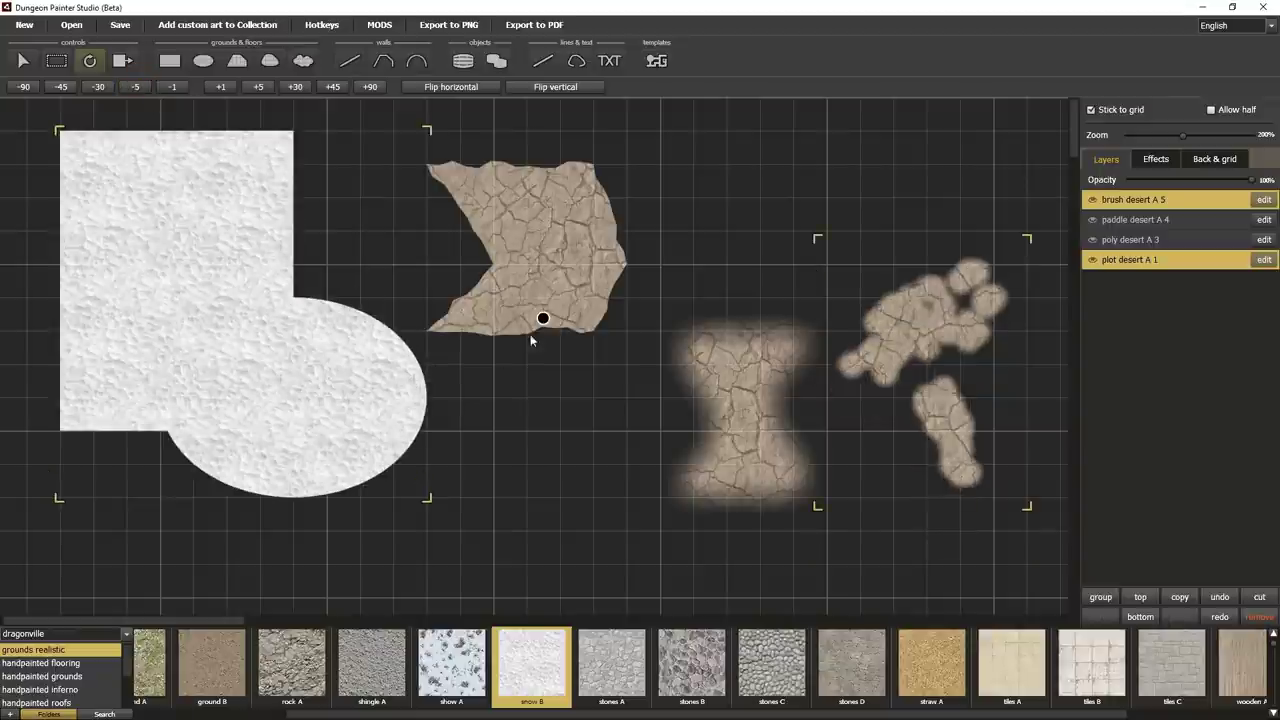
click(693, 266)
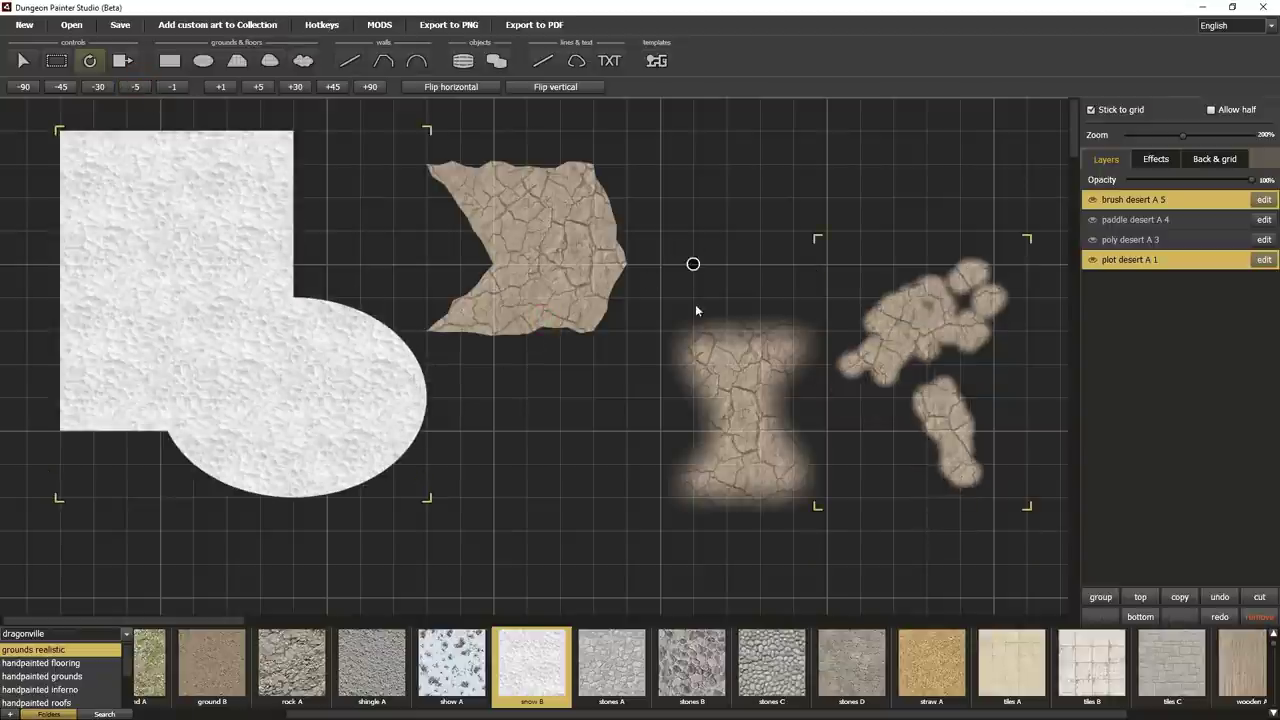
click(138, 87)
click(259, 87)
click(122, 61)
drag(1026, 507, 969, 517)
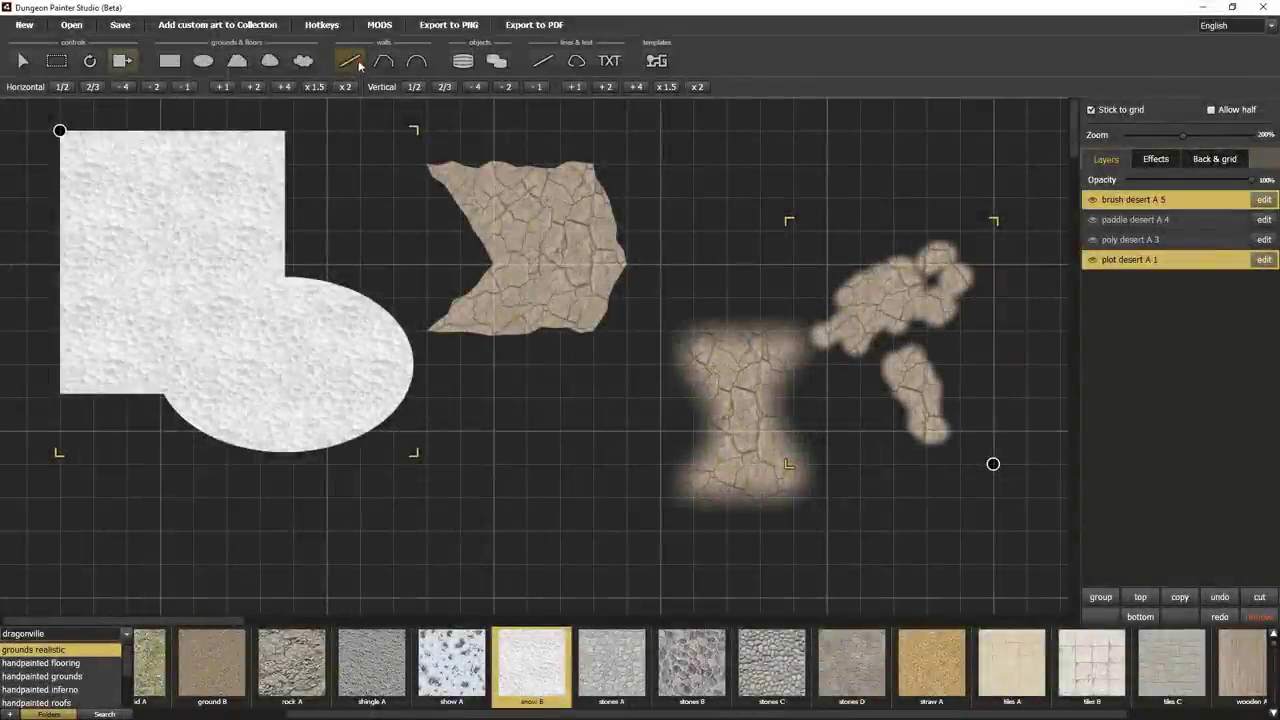
- Draw a straight stone wall running down from below the chevron
click(356, 63)
click(531, 397)
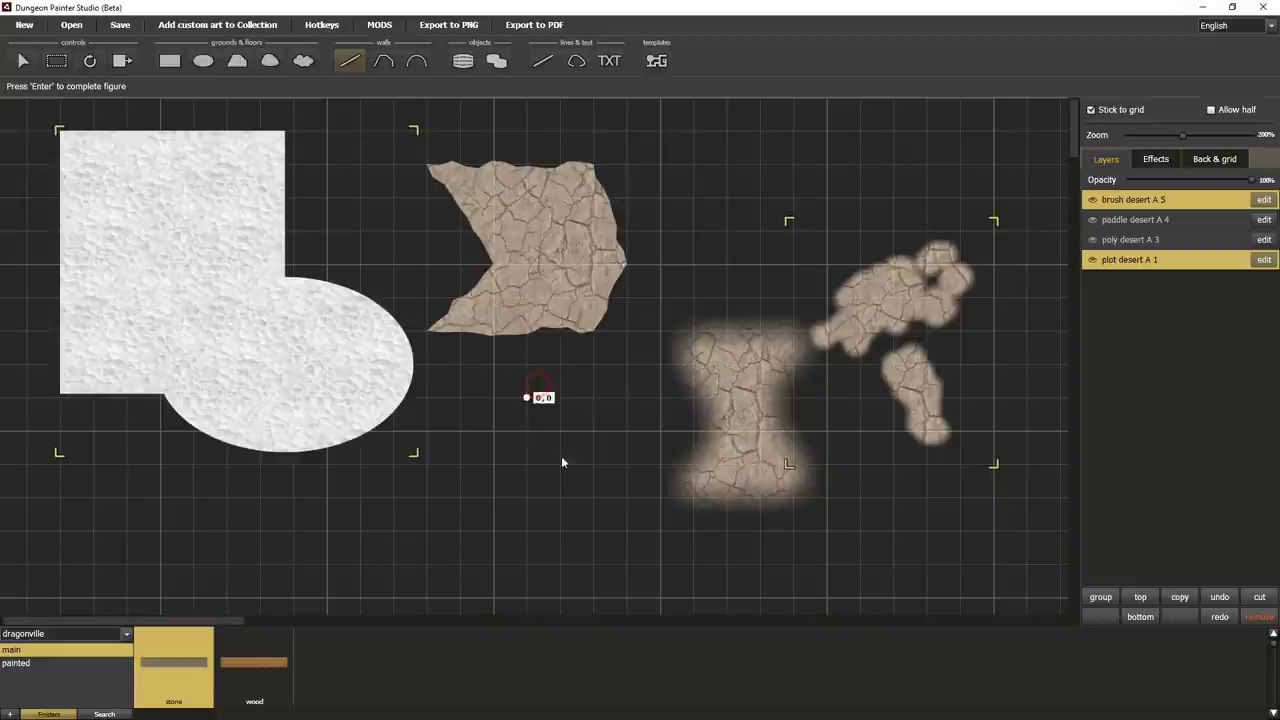
click(597, 528)
key(Return)
- Draw a six-point zigzag wall around the hourglass shape
click(384, 62)
click(594, 364)
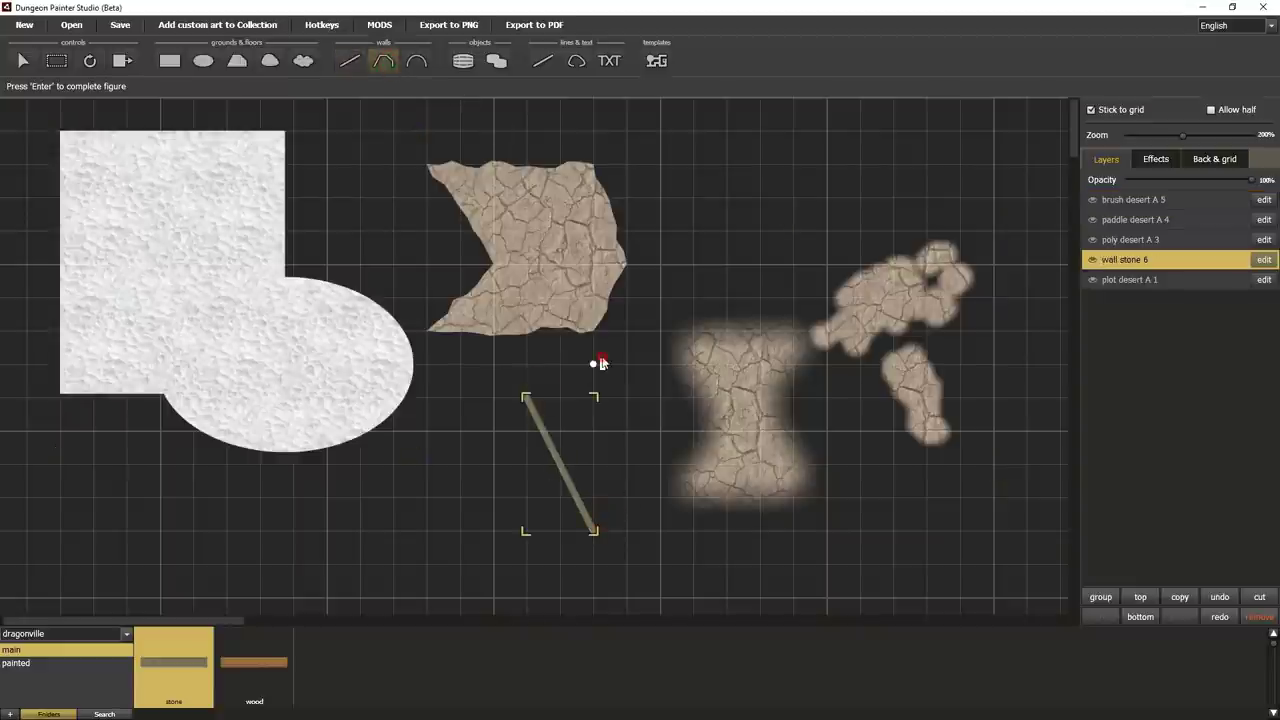
click(693, 364)
click(659, 463)
click(692, 565)
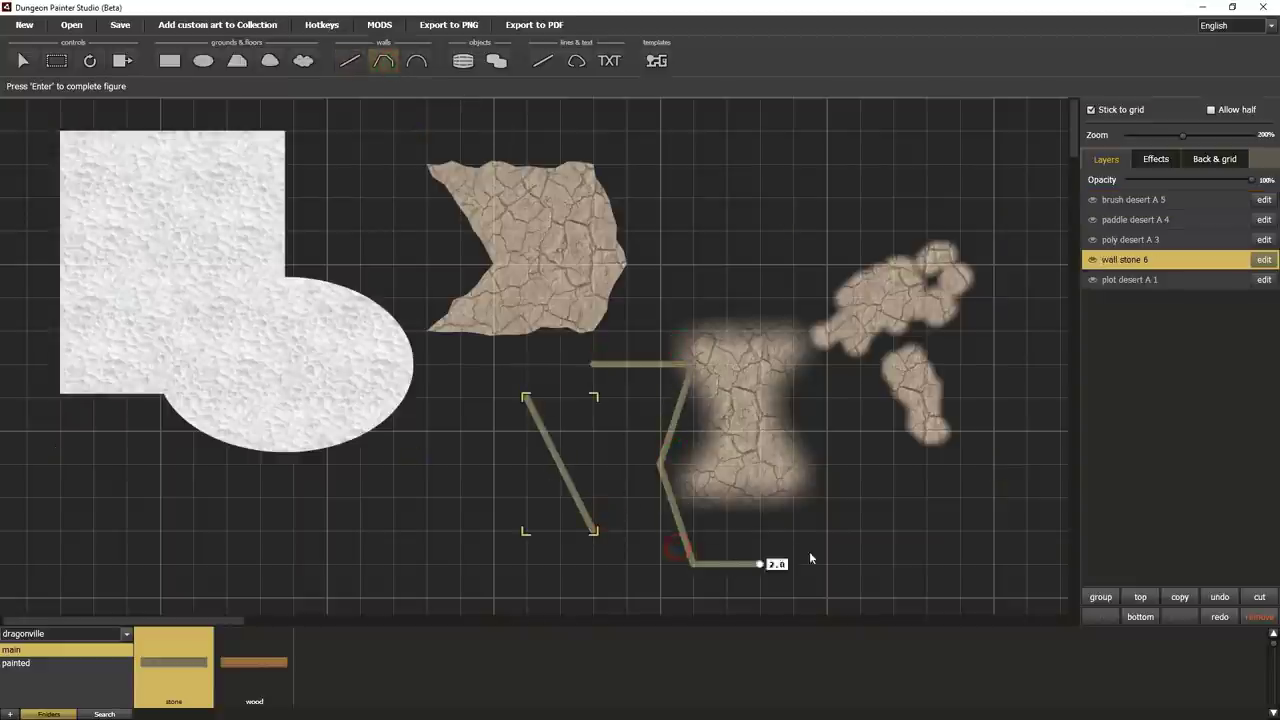
click(827, 565)
click(884, 488)
key(Return)
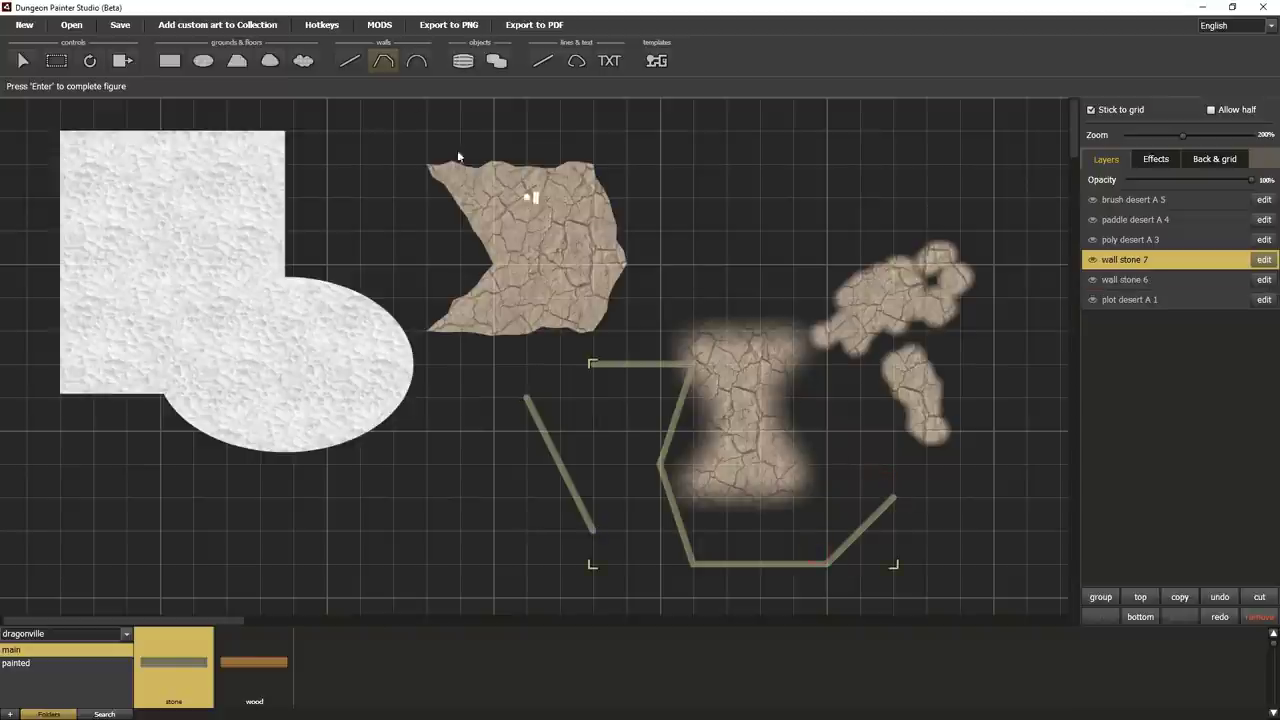
- Draw a curved arc wall above the hourglass
click(413, 66)
click(681, 152)
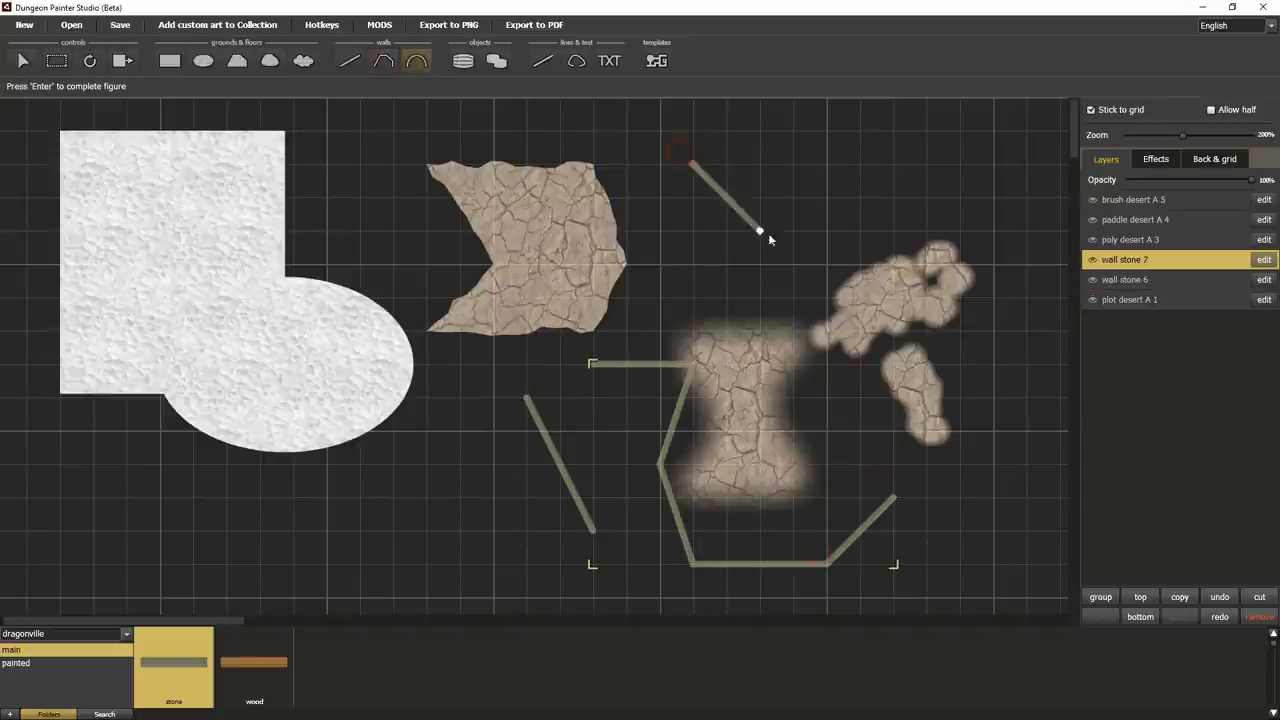
click(815, 261)
click(704, 302)
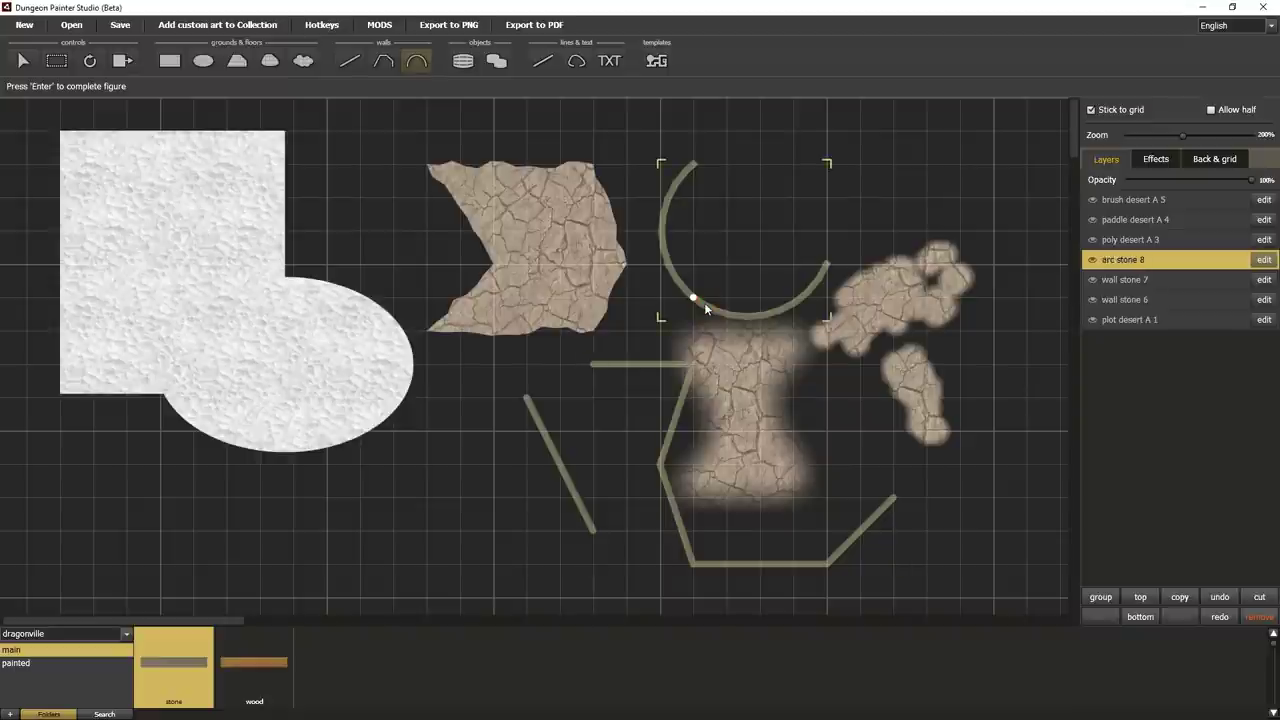
- Set up the anvil object at scale 290, rotated 180°, with Stick to grid off
click(462, 61)
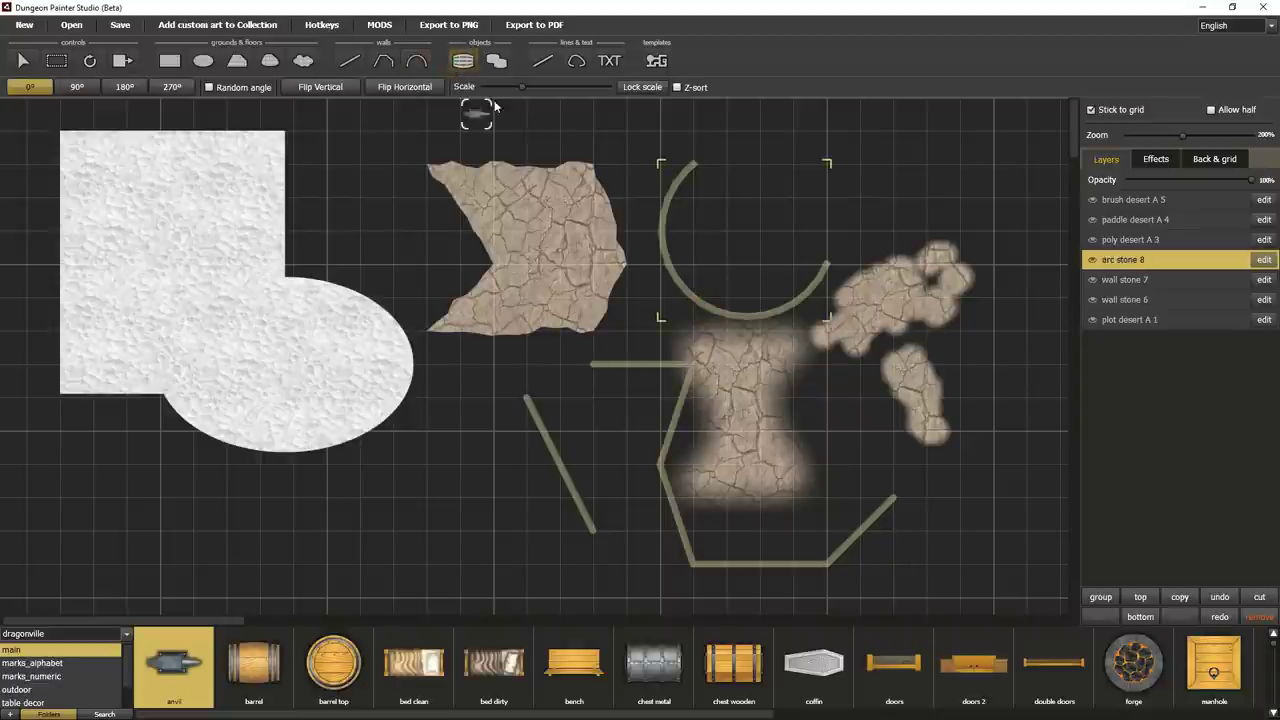
mouse_move(523, 87)
mouse_down()
mouse_move(605, 88)
mouse_move(526, 95)
mouse_up()
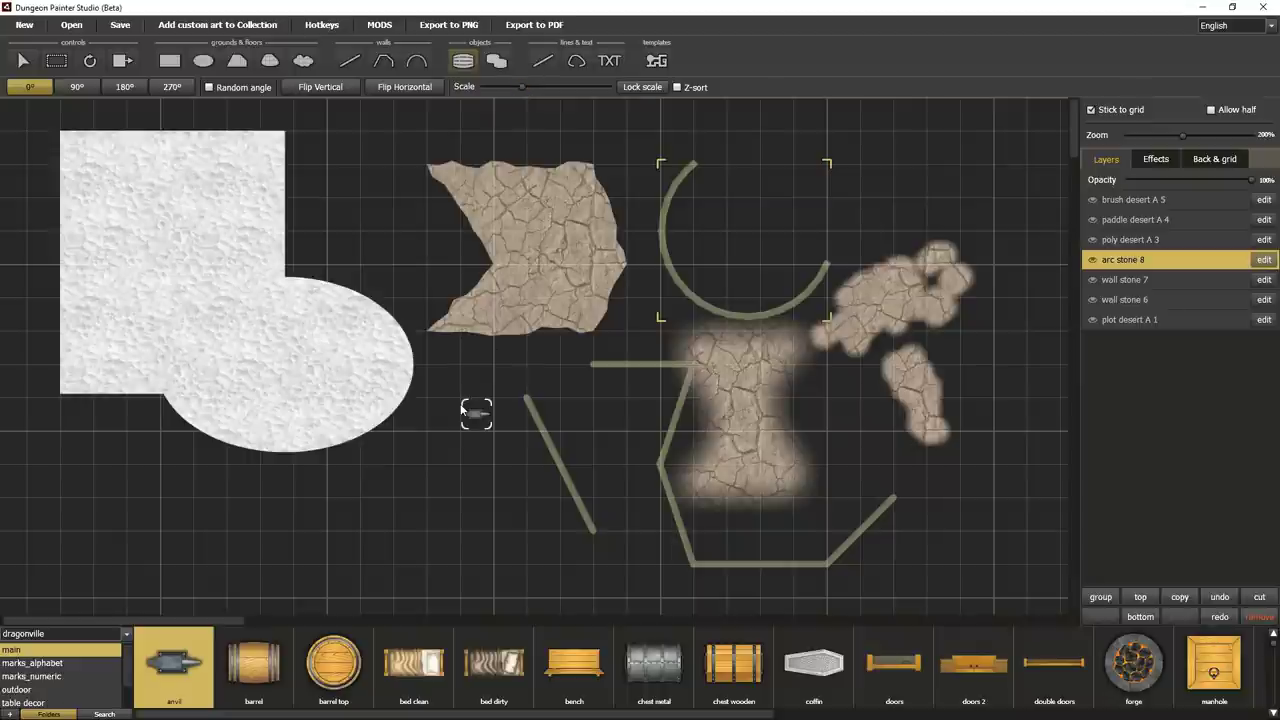
right_click(465, 408)
right_click(462, 408)
right_click(463, 408)
right_click(463, 408)
right_click(464, 408)
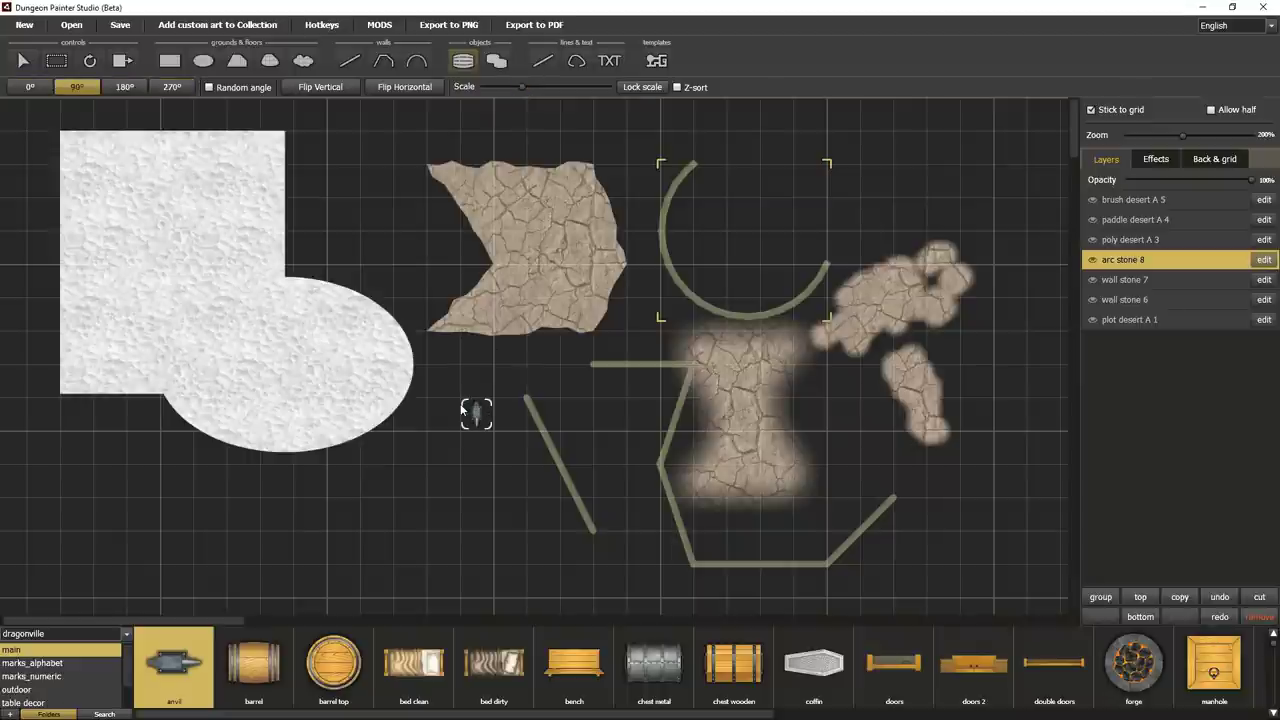
right_click(464, 408)
click(1091, 109)
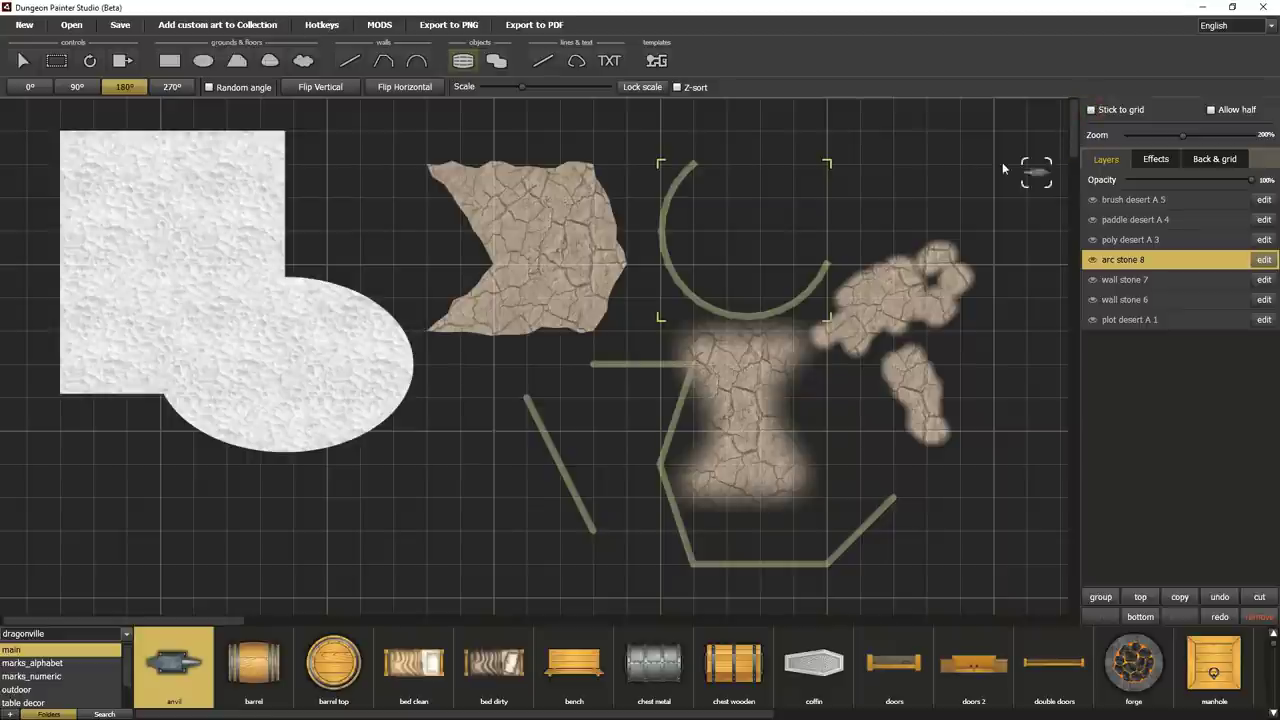
- Place six anvils near the top-right: a cluster of three and a column of three
click(914, 152)
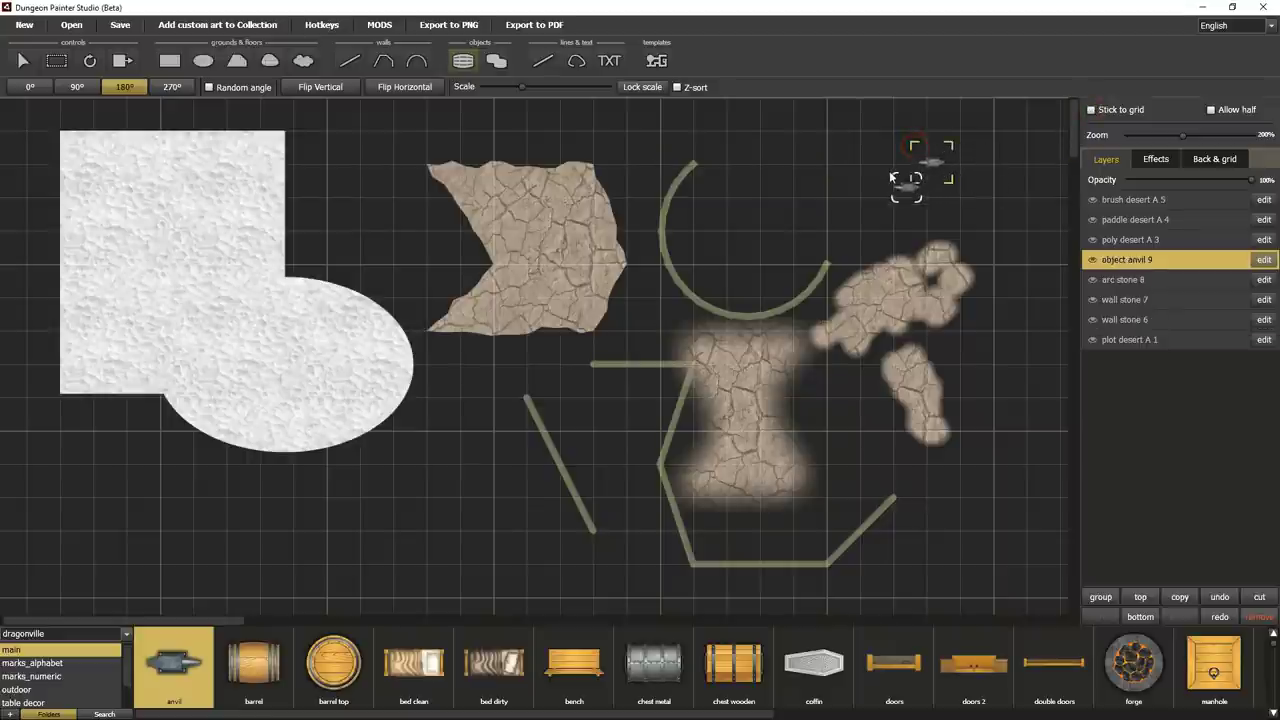
click(884, 175)
click(933, 192)
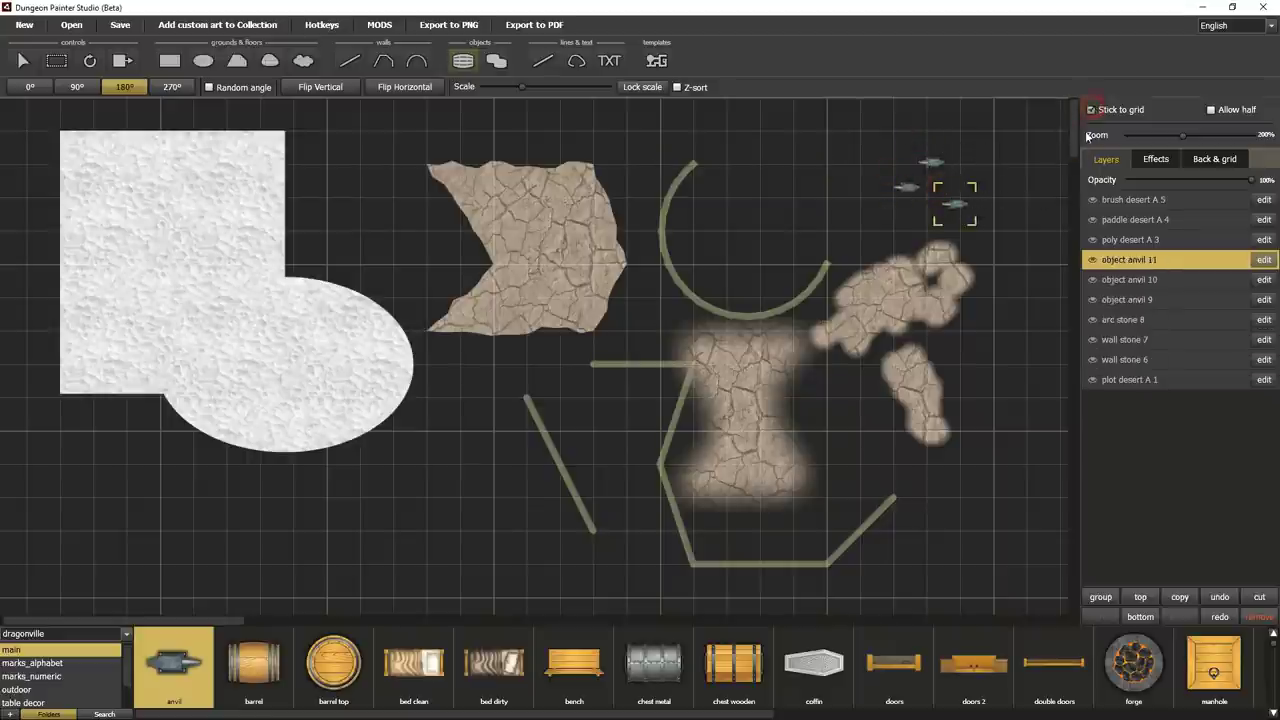
click(1010, 181)
click(1010, 214)
click(1010, 247)
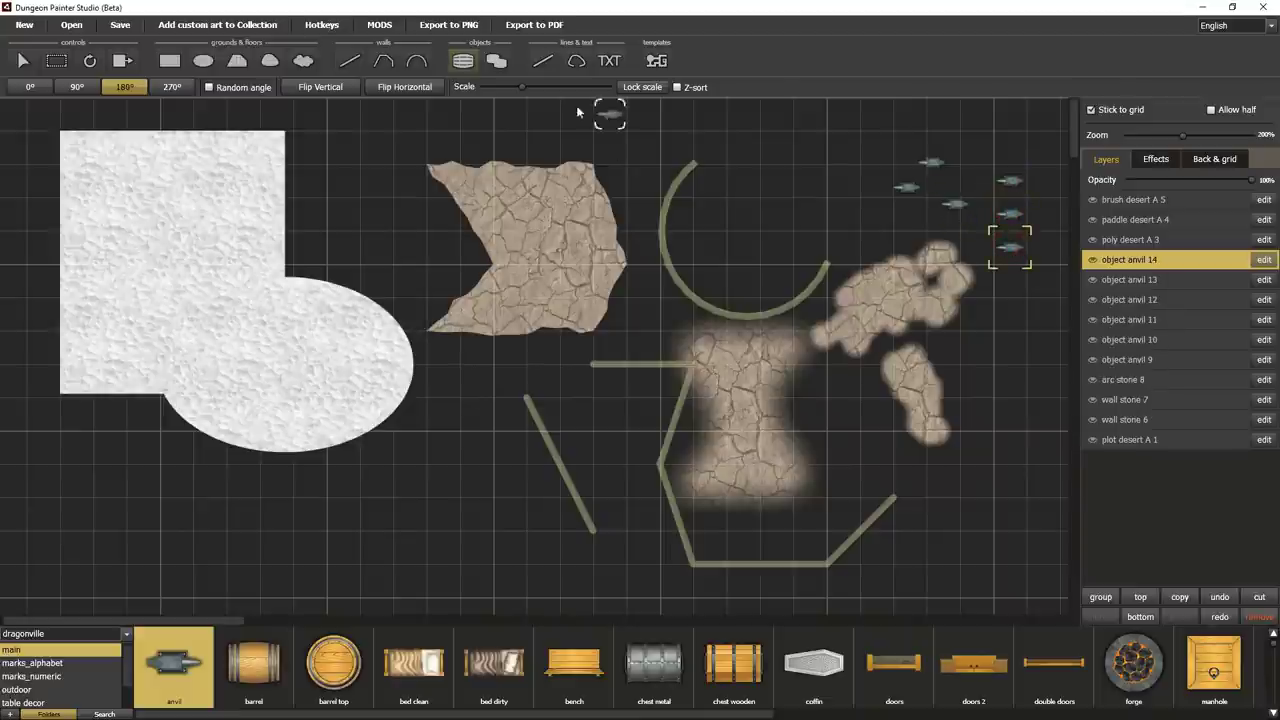
- Draw a three-point white zigzag line with the line tool
click(543, 61)
click(761, 200)
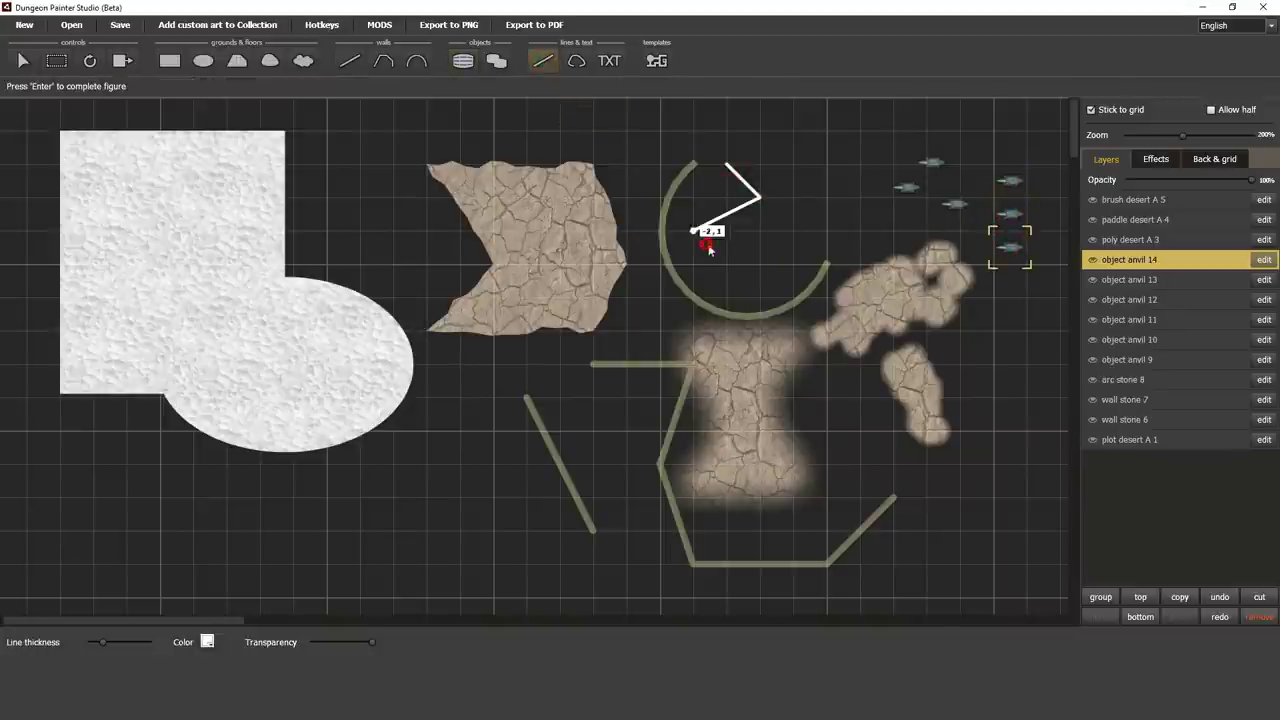
click(694, 231)
click(762, 264)
key(Return)
- Draw an S-shaped curved spline beside the zigzag that ends in a closed loop
click(574, 64)
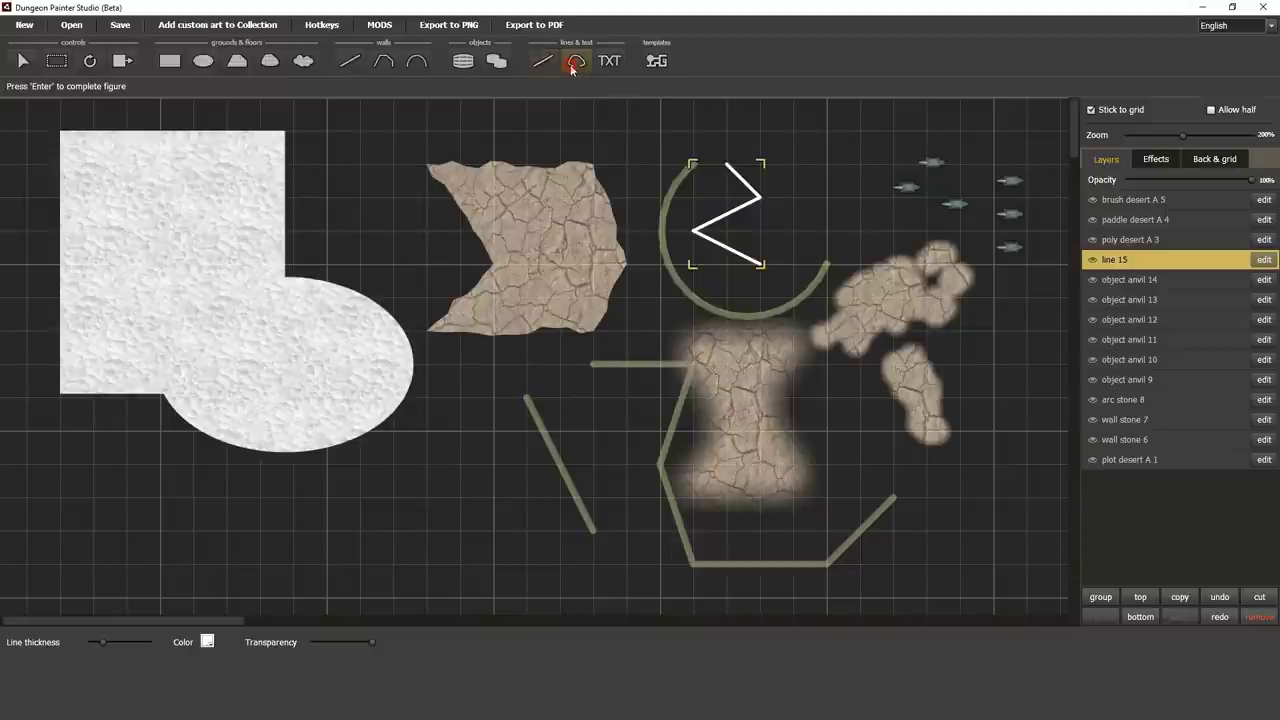
click(792, 130)
click(842, 164)
click(793, 197)
click(857, 215)
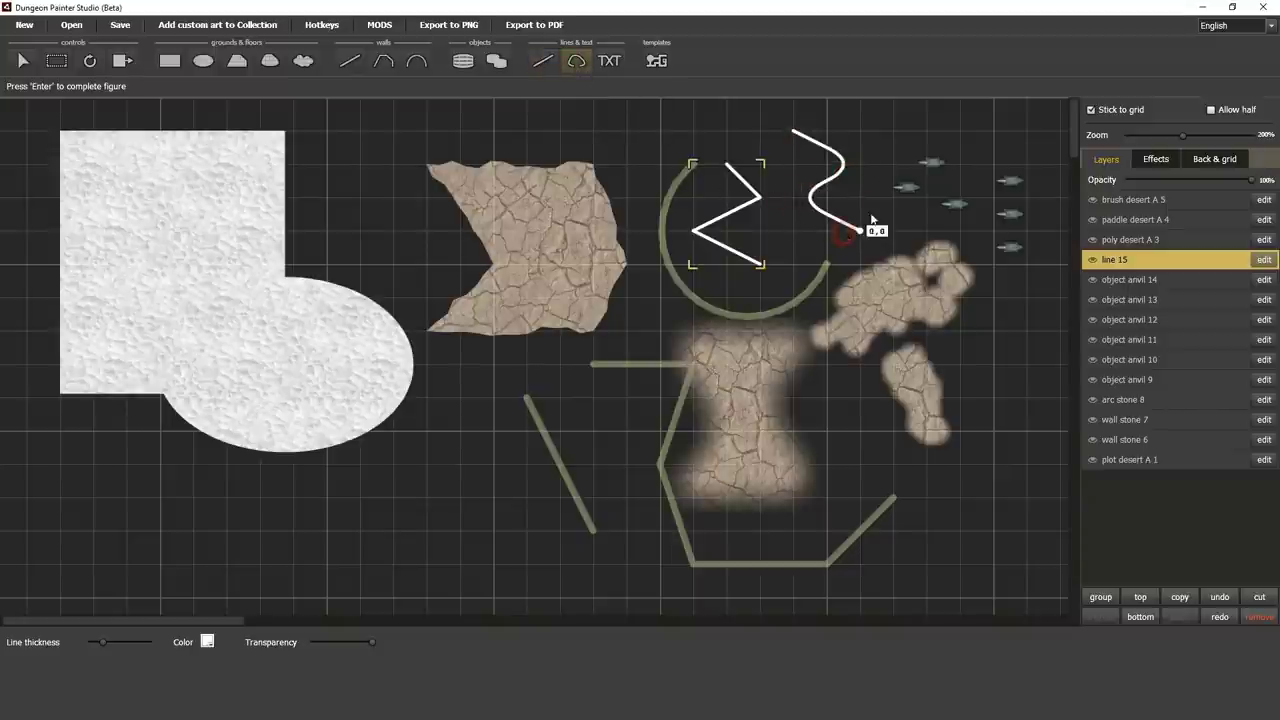
click(895, 140)
click(946, 198)
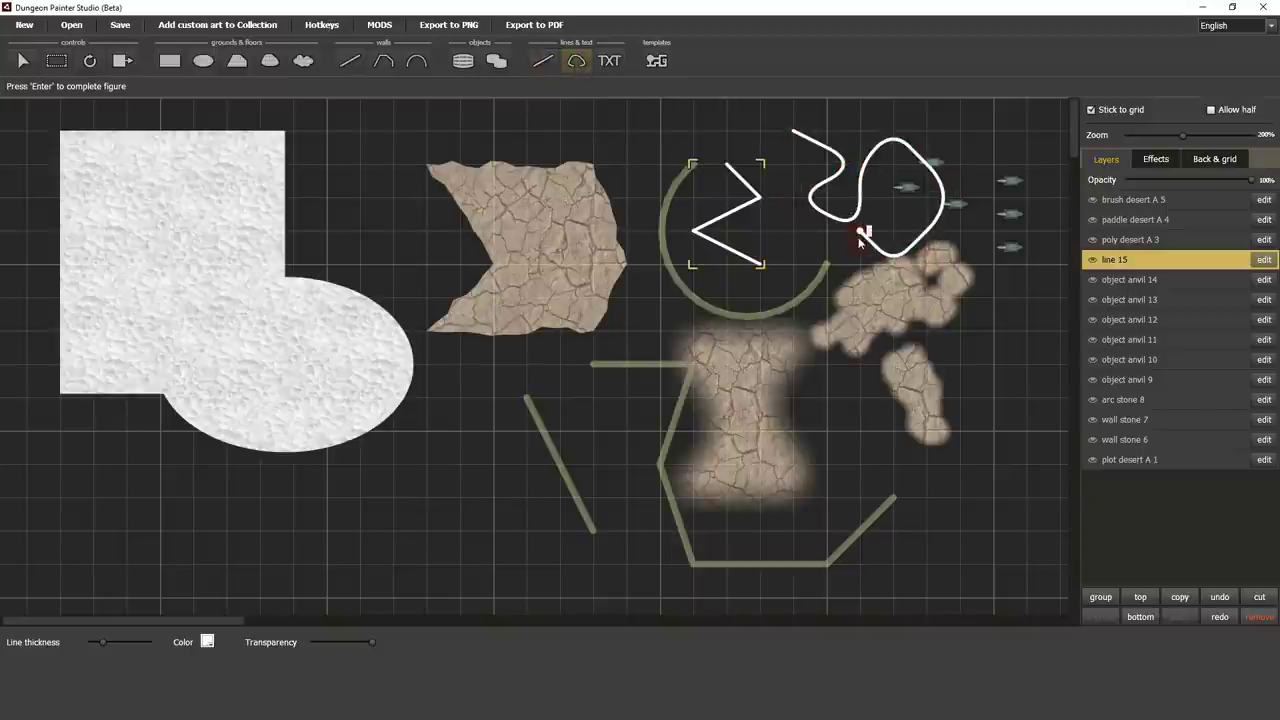
click(857, 229)
key(Return)
- Place three text labels, one at a larger size and one in teal using the Cardinal font
click(609, 60)
click(403, 507)
click(404, 545)
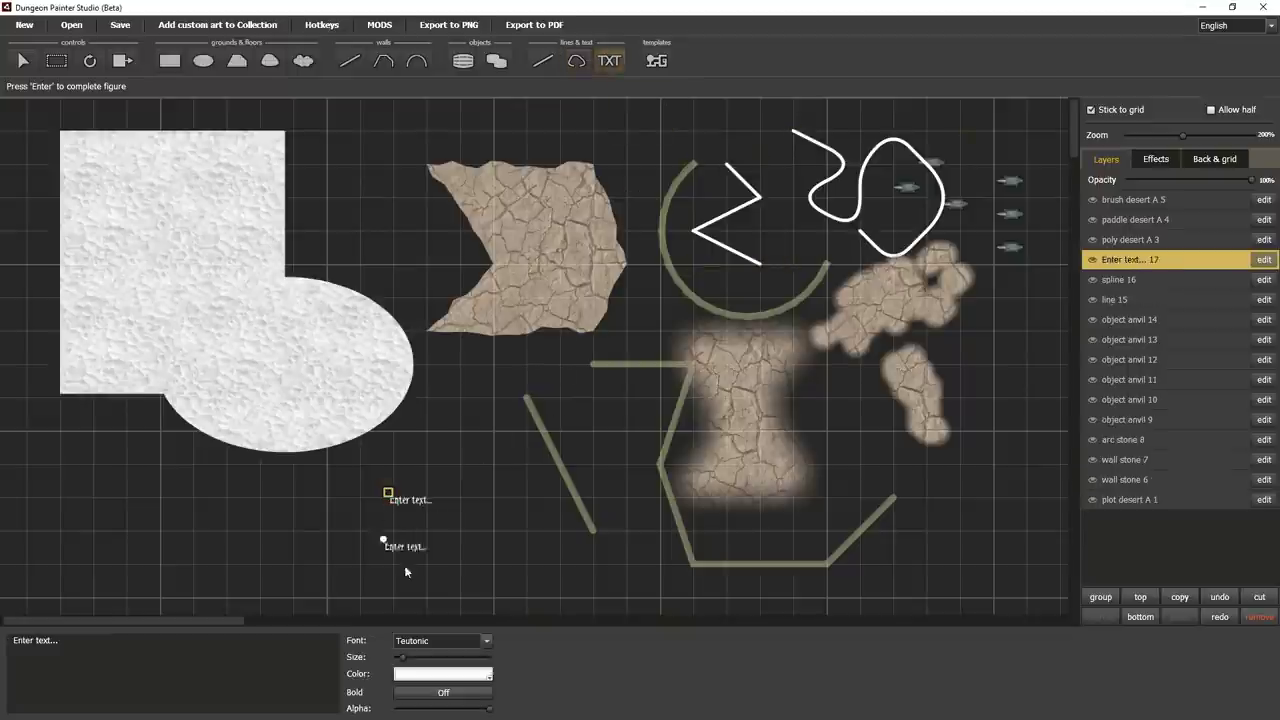
drag(401, 657, 451, 657)
click(431, 679)
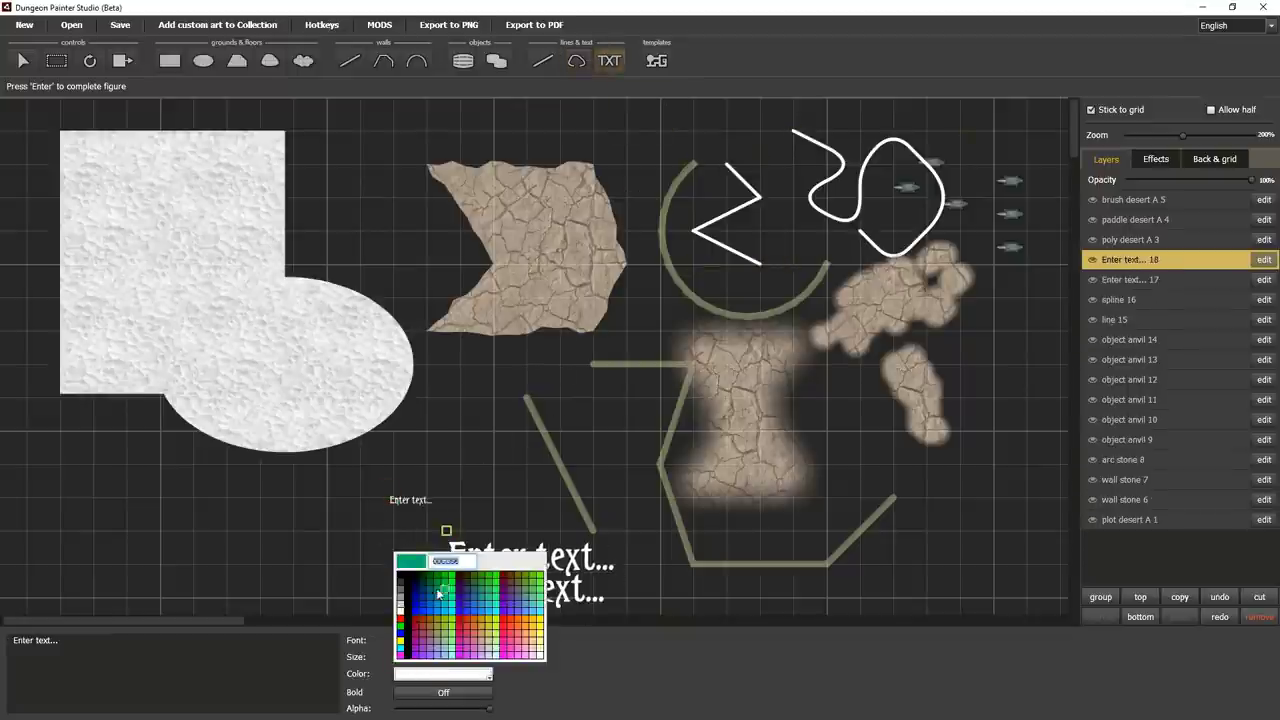
click(440, 600)
click(406, 434)
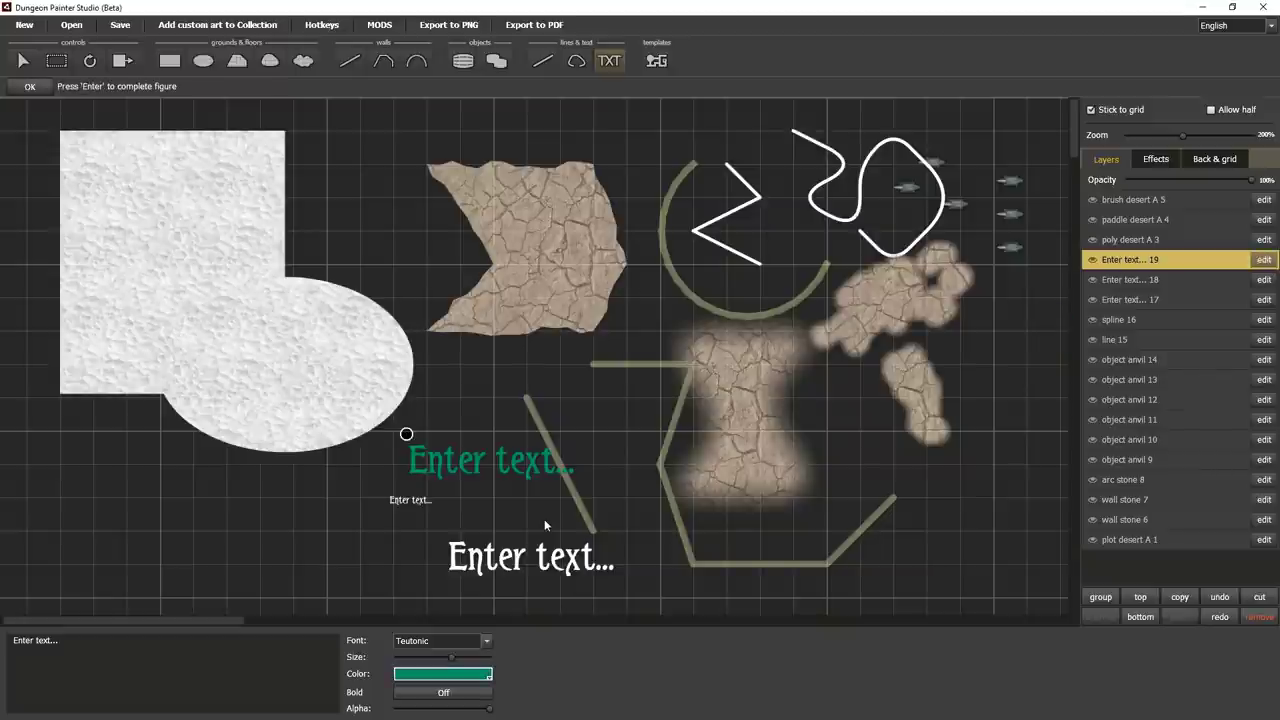
click(486, 640)
click(434, 598)
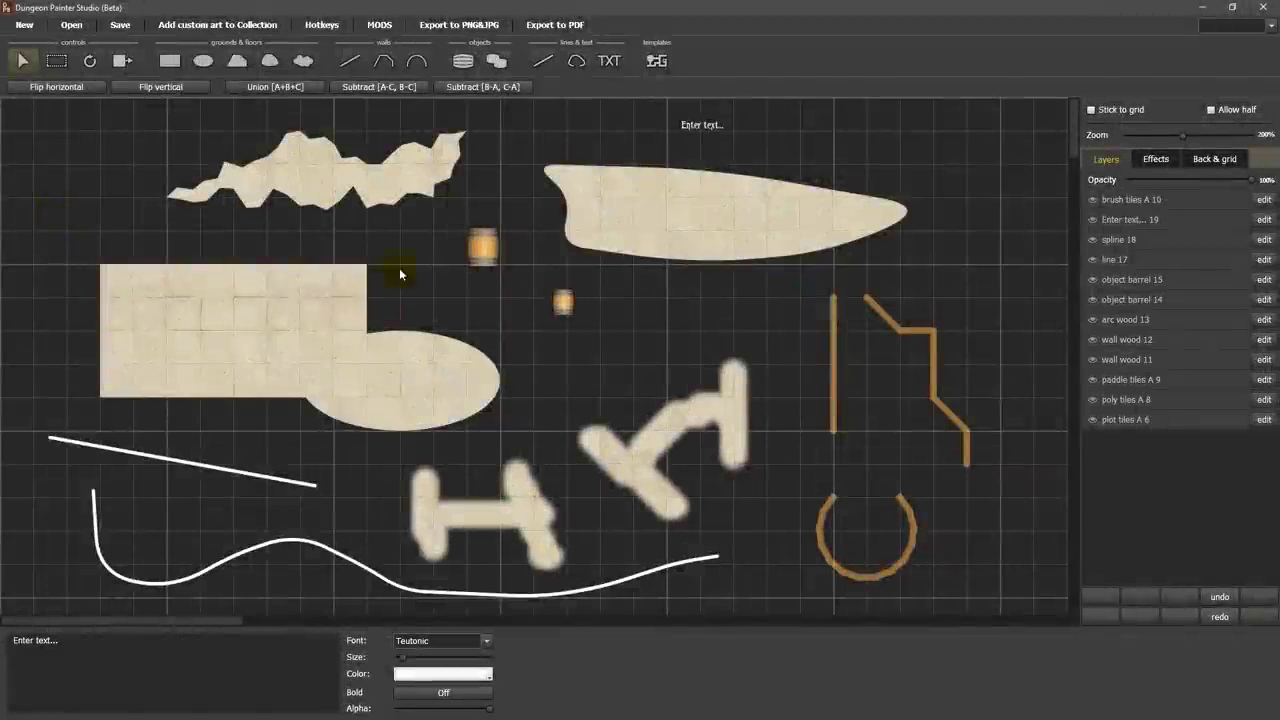
- Move both barrels onto the tiled room, group them with the room, and shift the group up-left
drag(482, 247, 323, 294)
drag(563, 302, 292, 300)
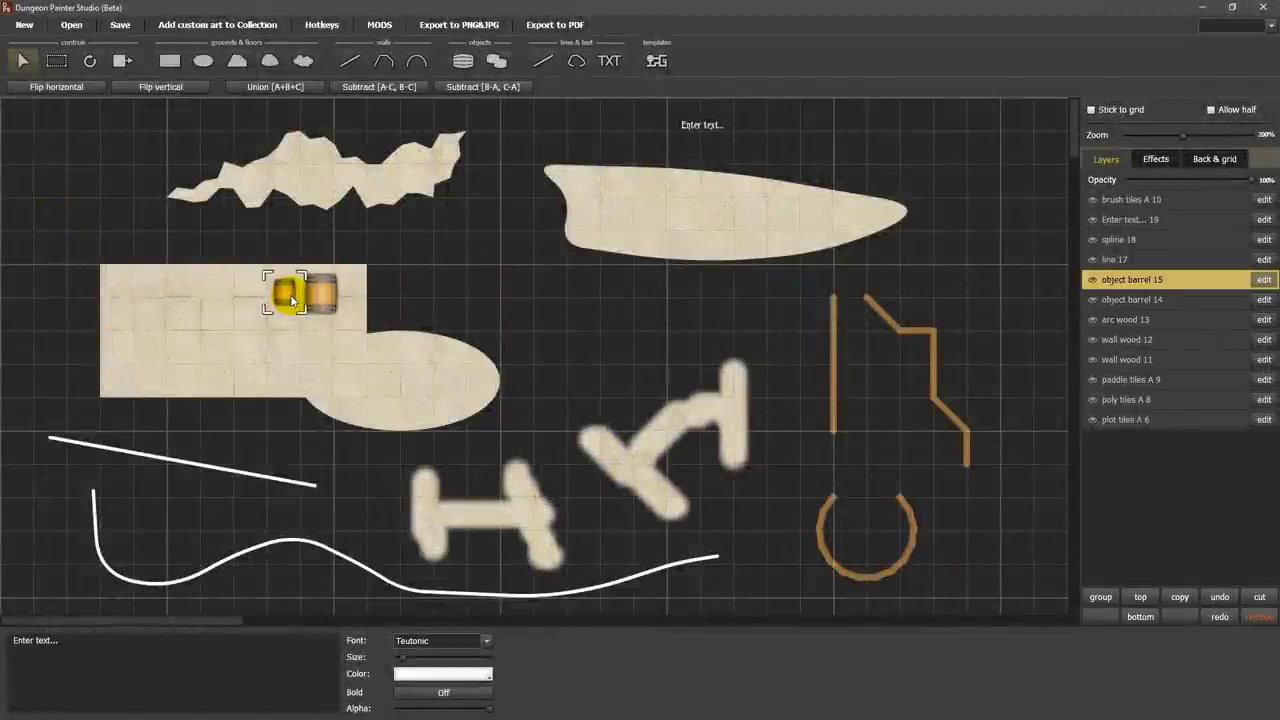
click(56, 60)
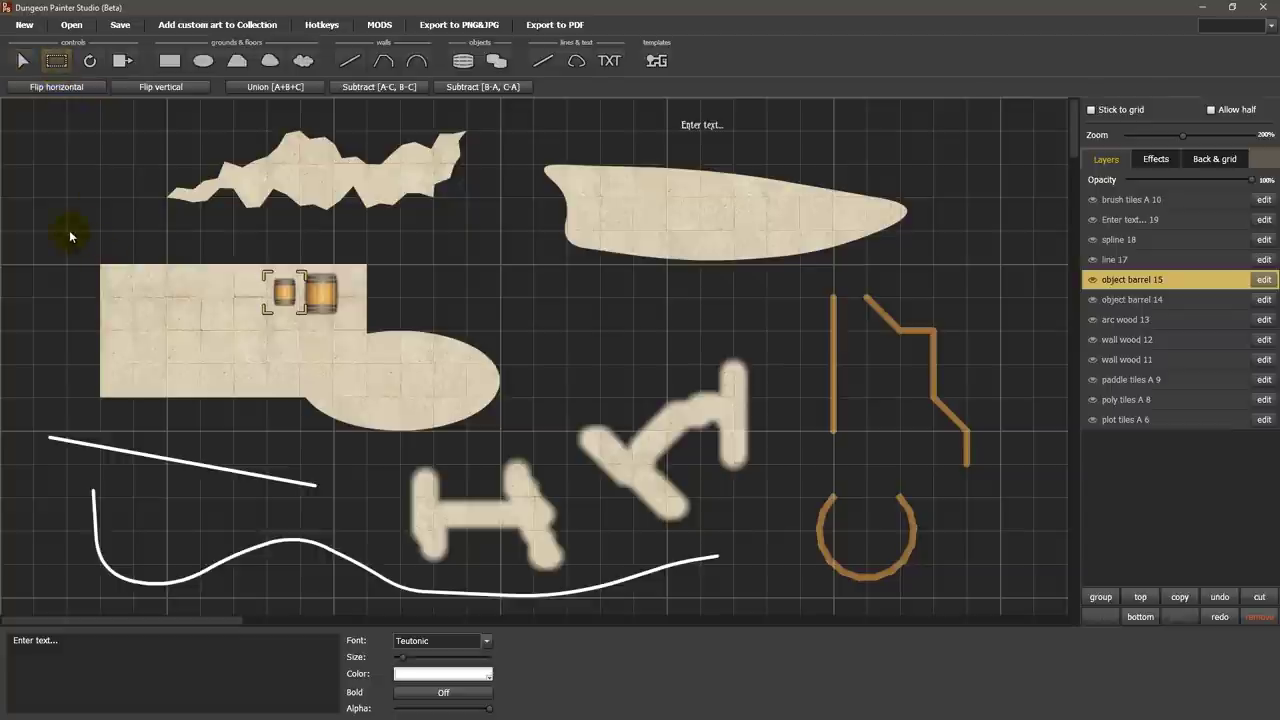
drag(70, 232, 500, 446)
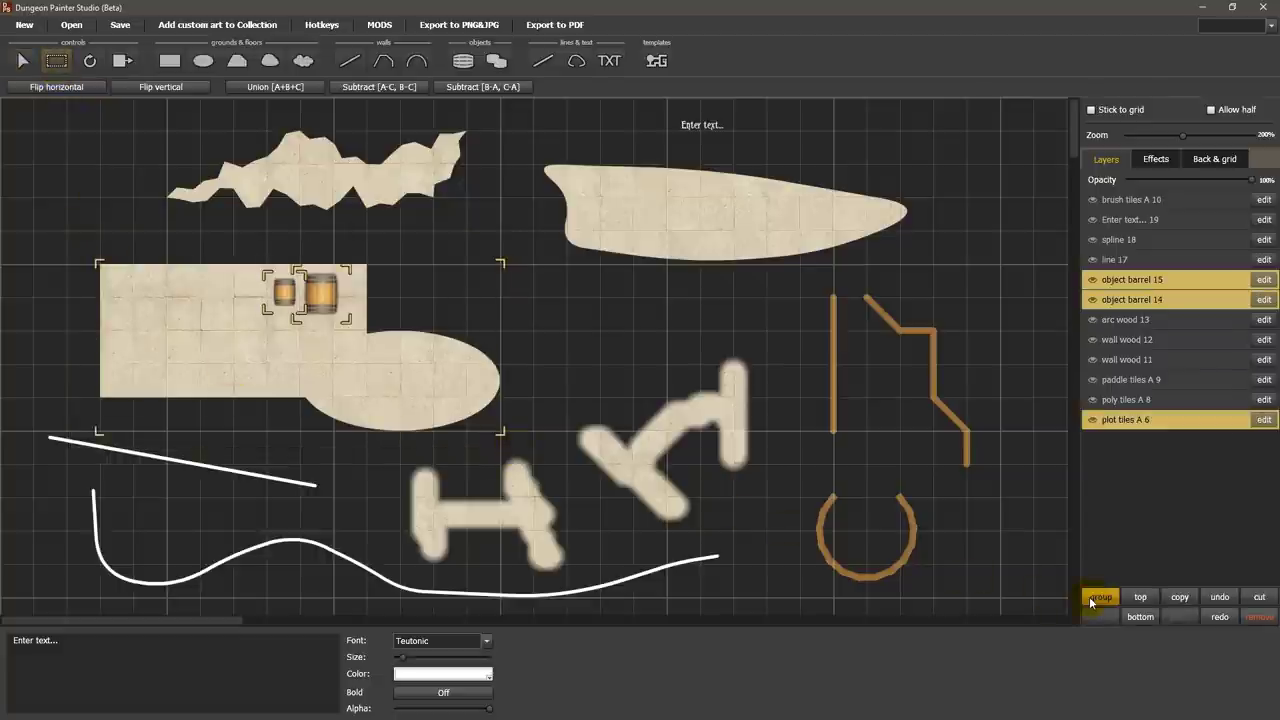
click(1100, 598)
click(23, 60)
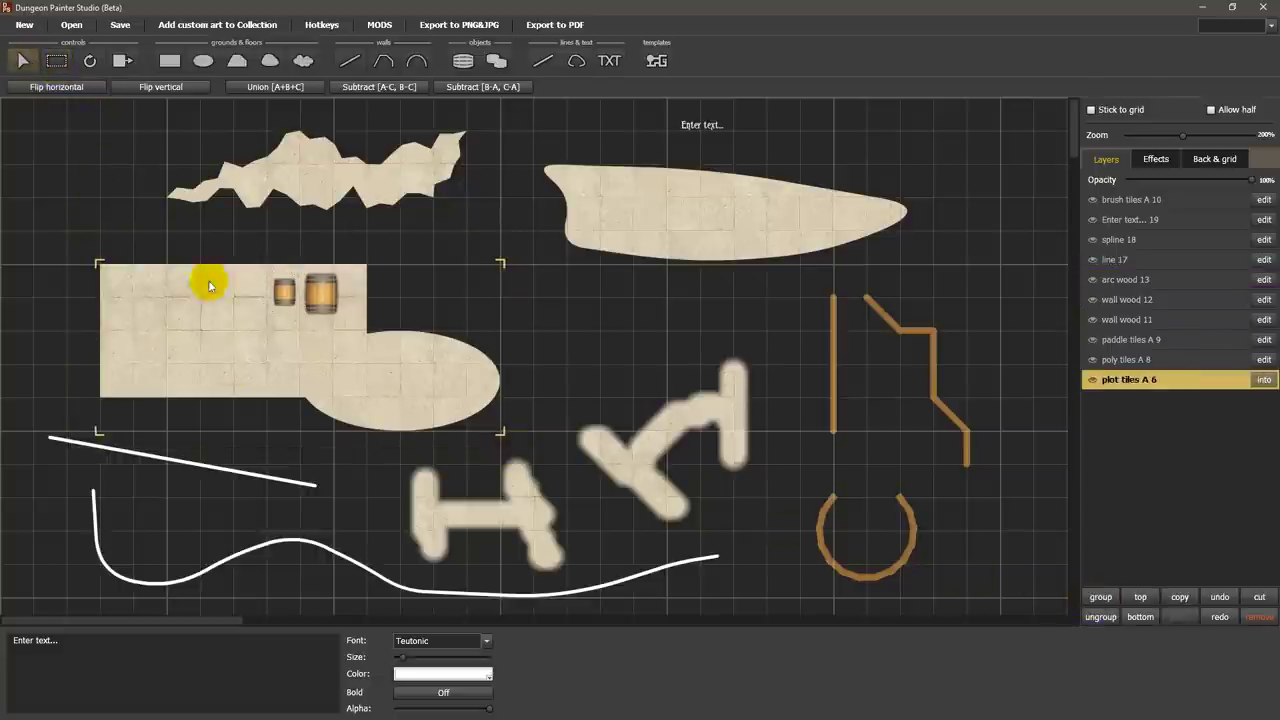
drag(206, 277, 174, 294)
- Rename the group's layer to mymap1 and save the group as a map
click(309, 341)
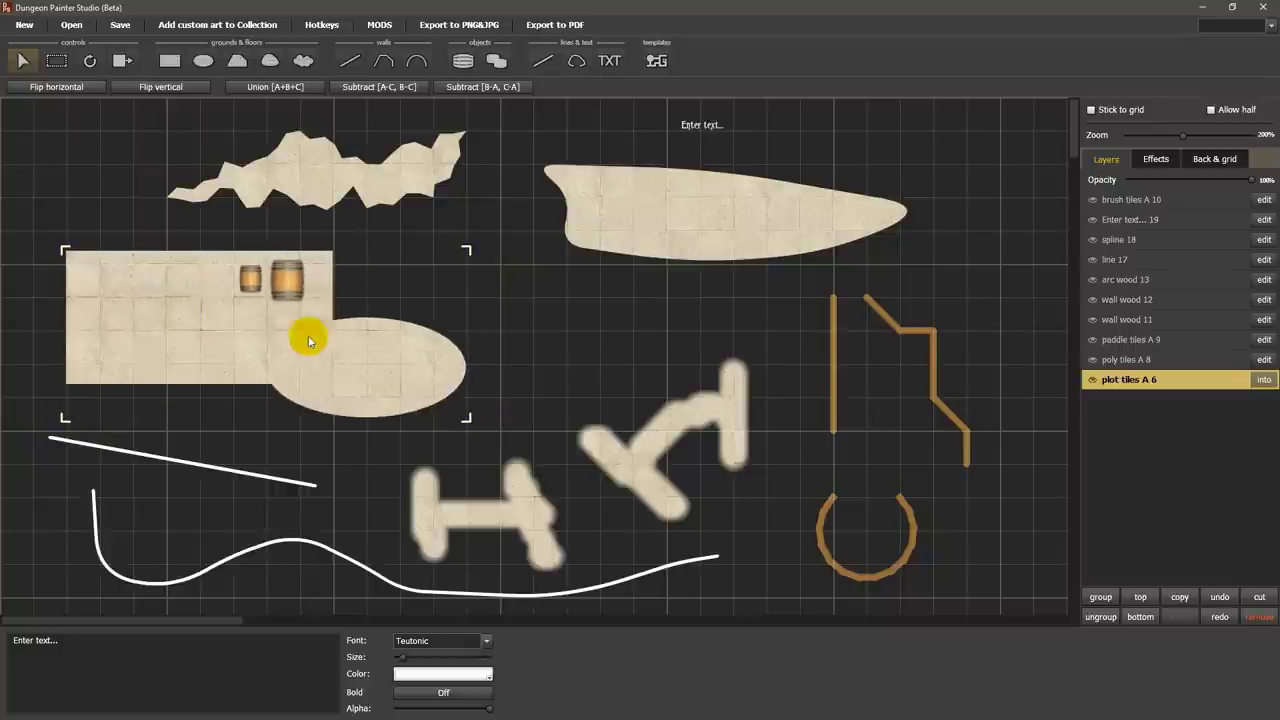
click(1260, 380)
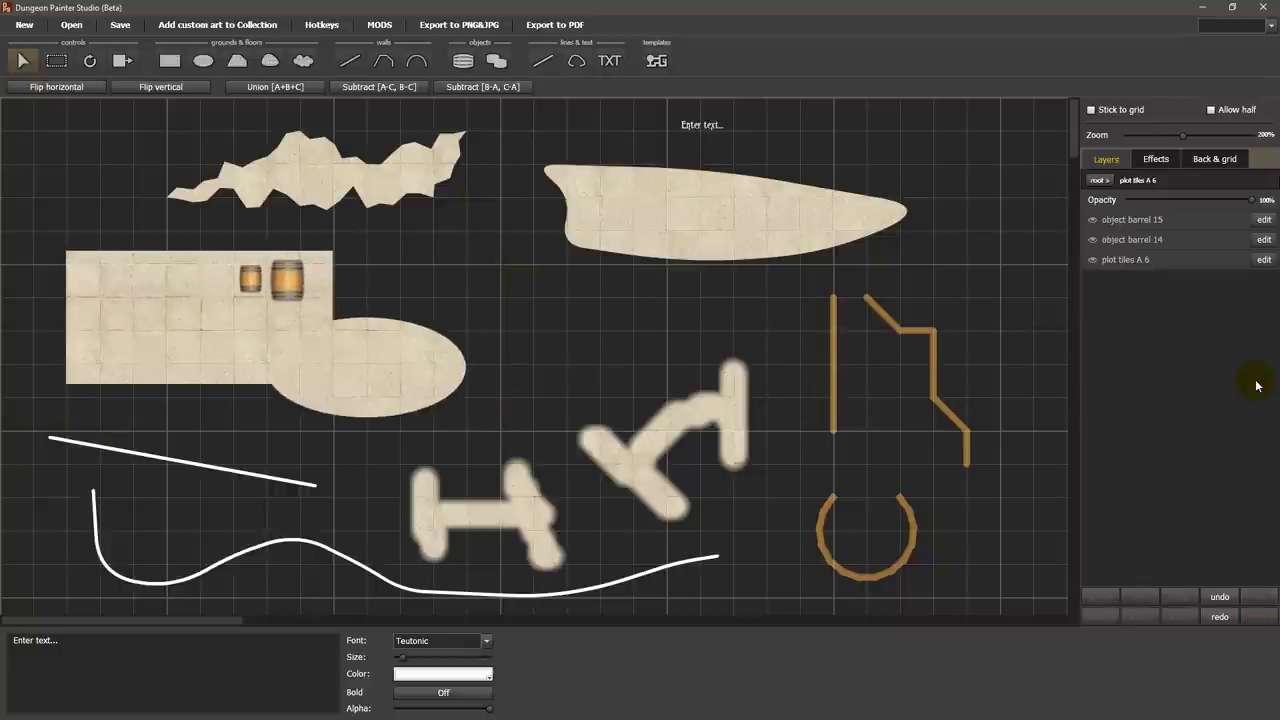
click(1097, 180)
click(1131, 380)
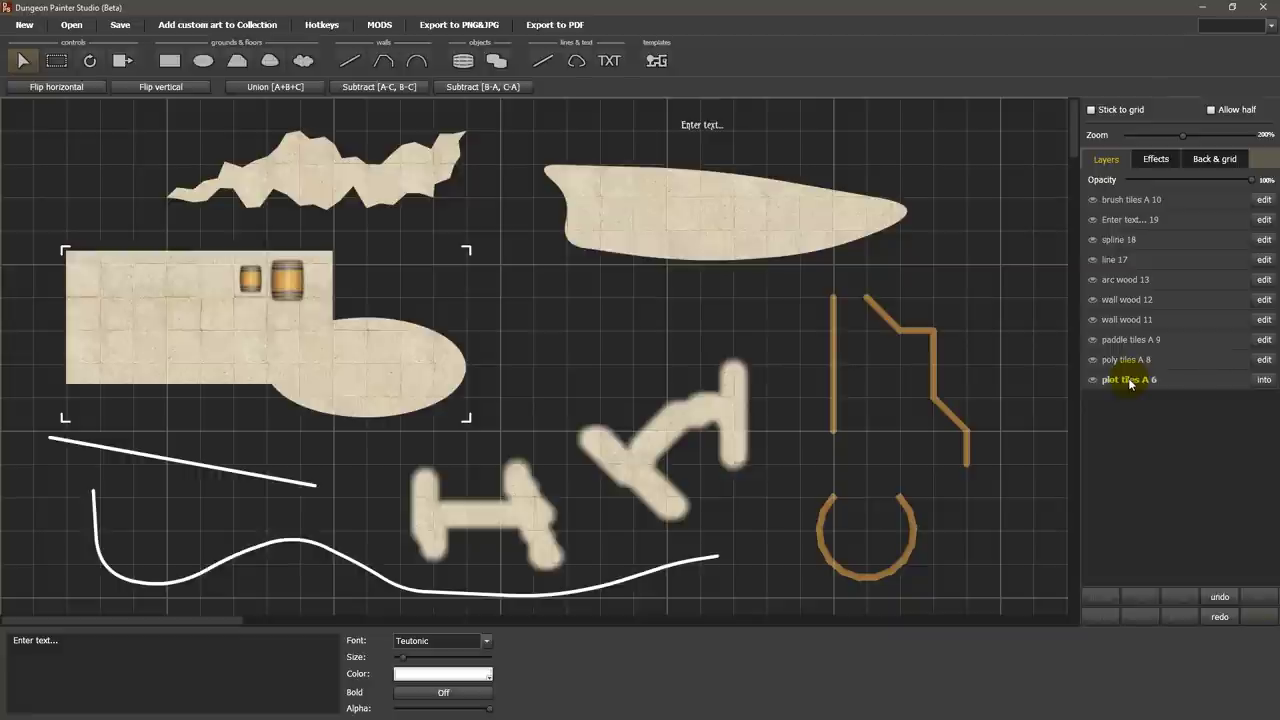
double_click(1131, 381)
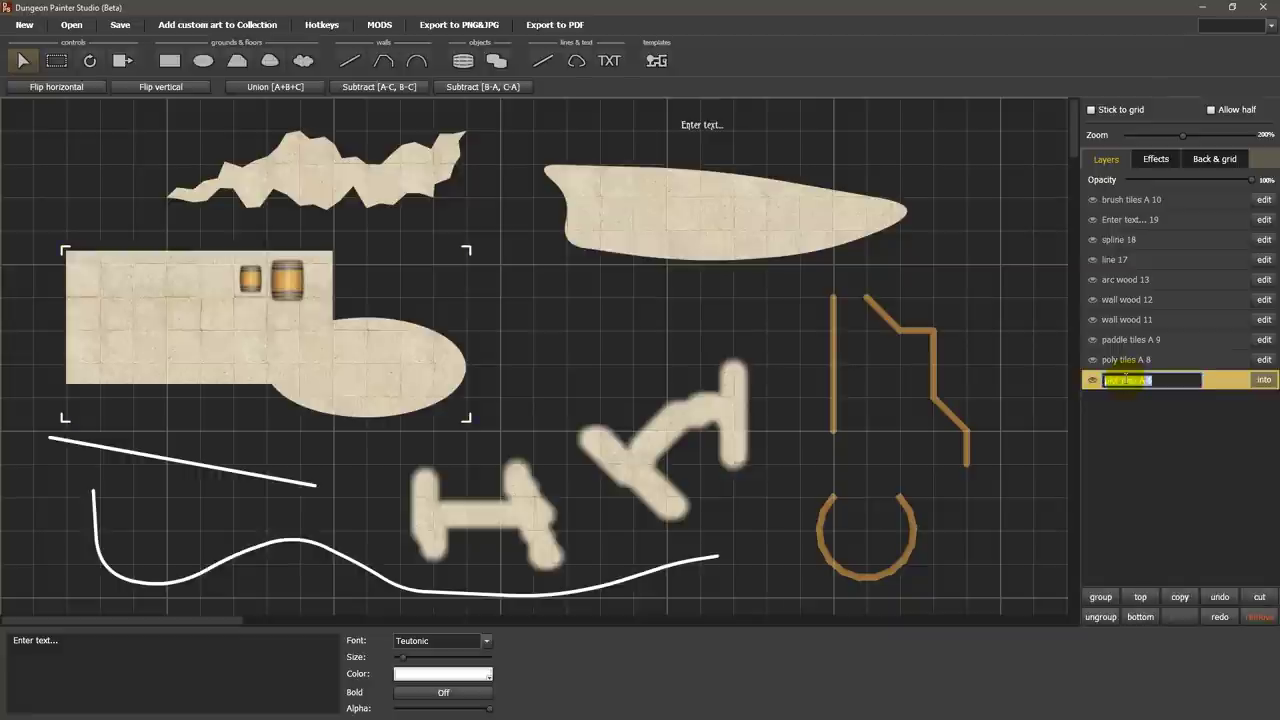
text(mymap1)
key(Return)
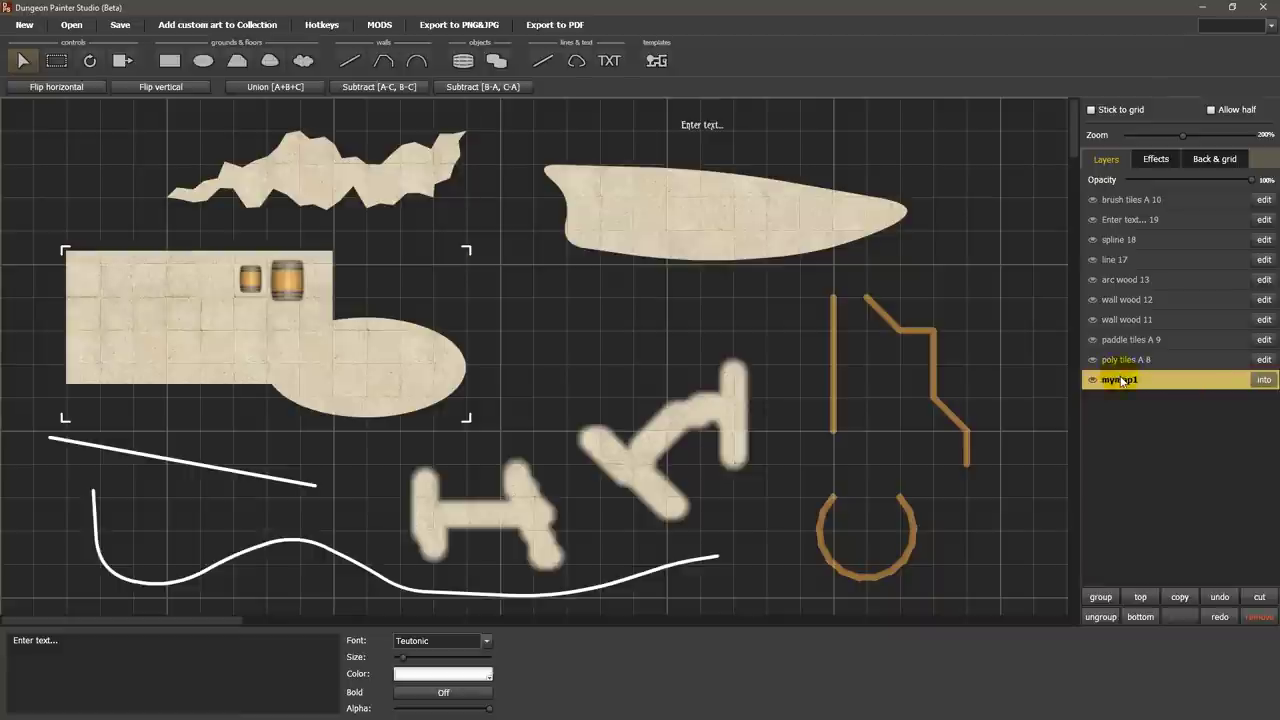
right_click(1122, 381)
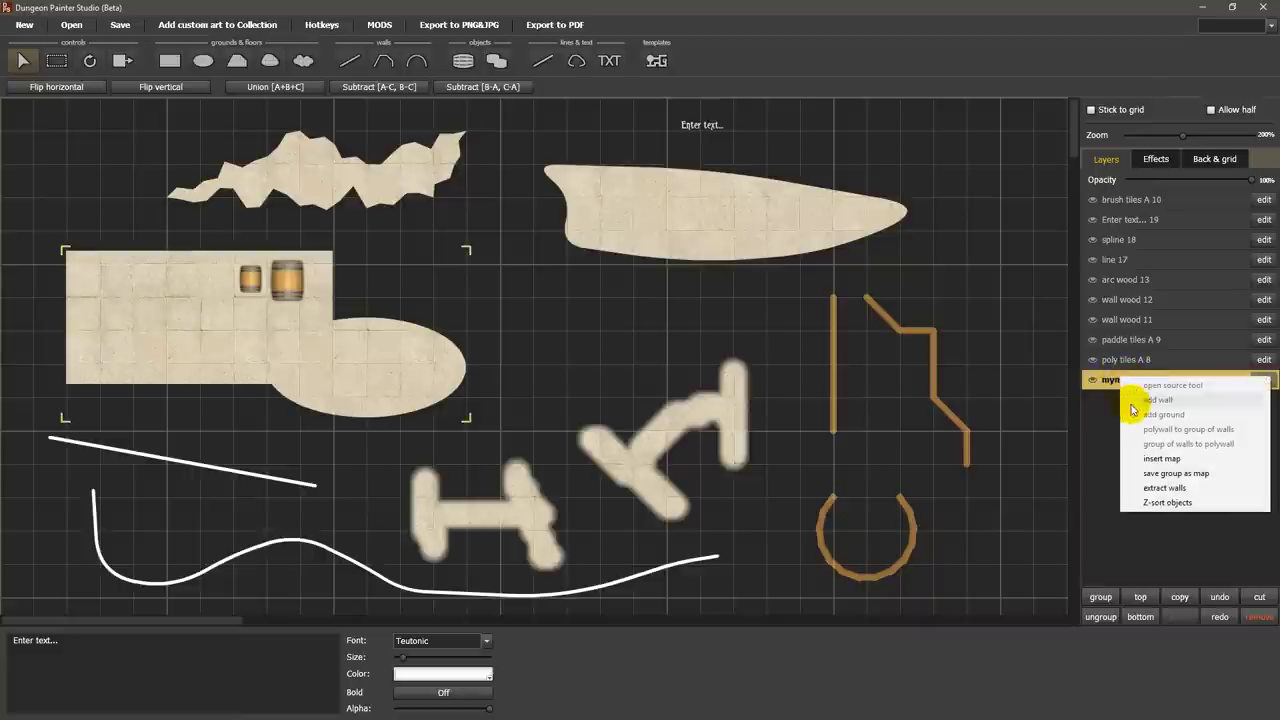
click(1152, 474)
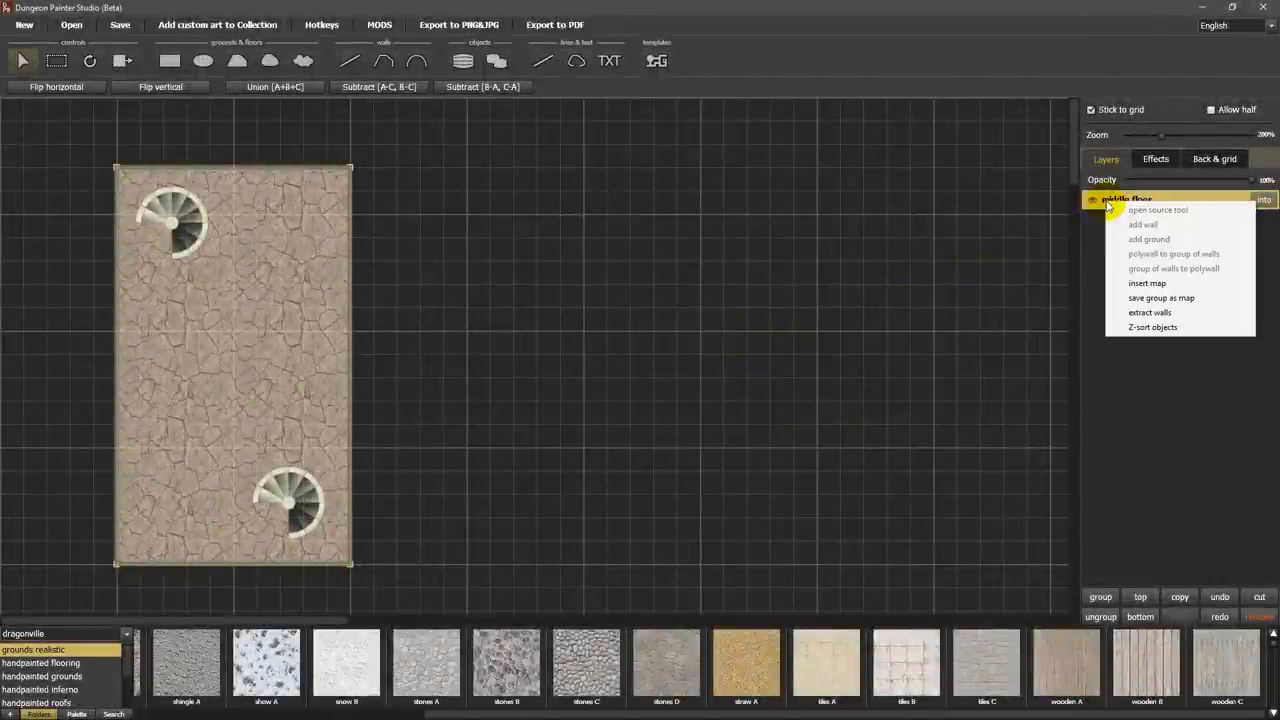
- Insert the saved lowerfloor.dps map into the middle floor layer
click(1130, 281)
double_click(297, 260)
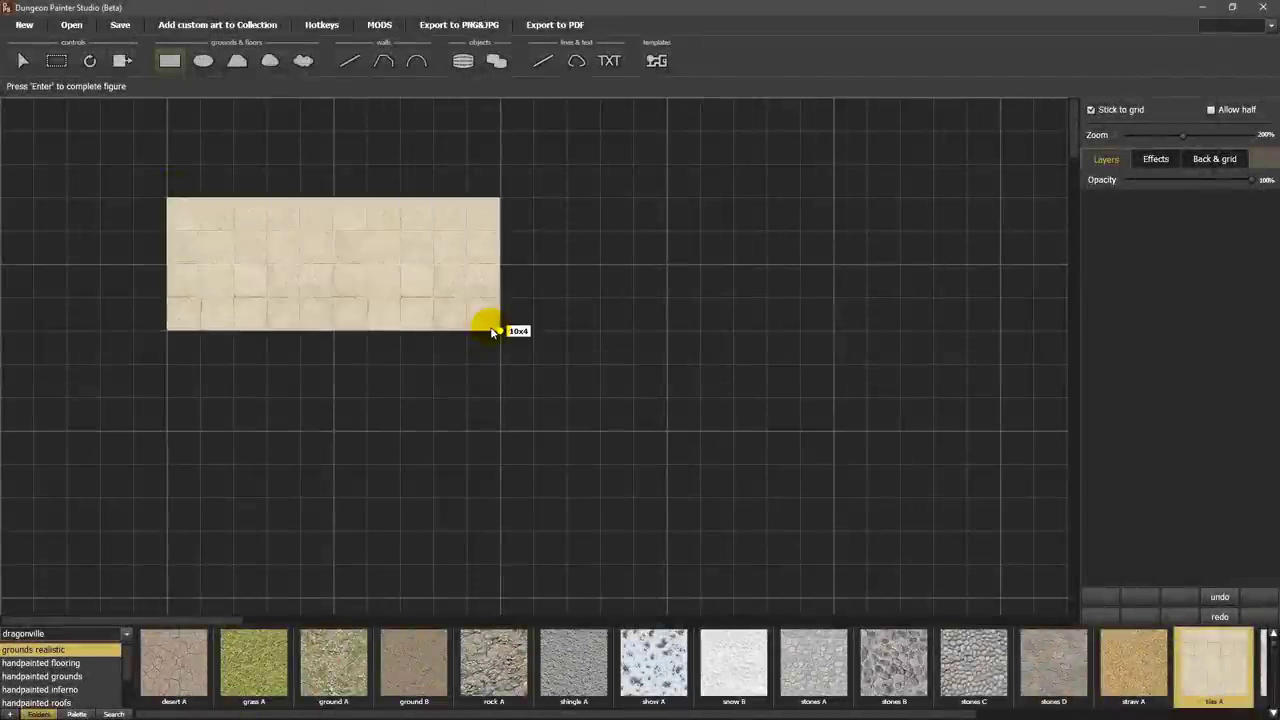
- Draw two tiles A rectangles and a tiled ellipse joining them
drag(167, 400, 500, 528)
click(203, 60)
drag(666, 293, 405, 440)
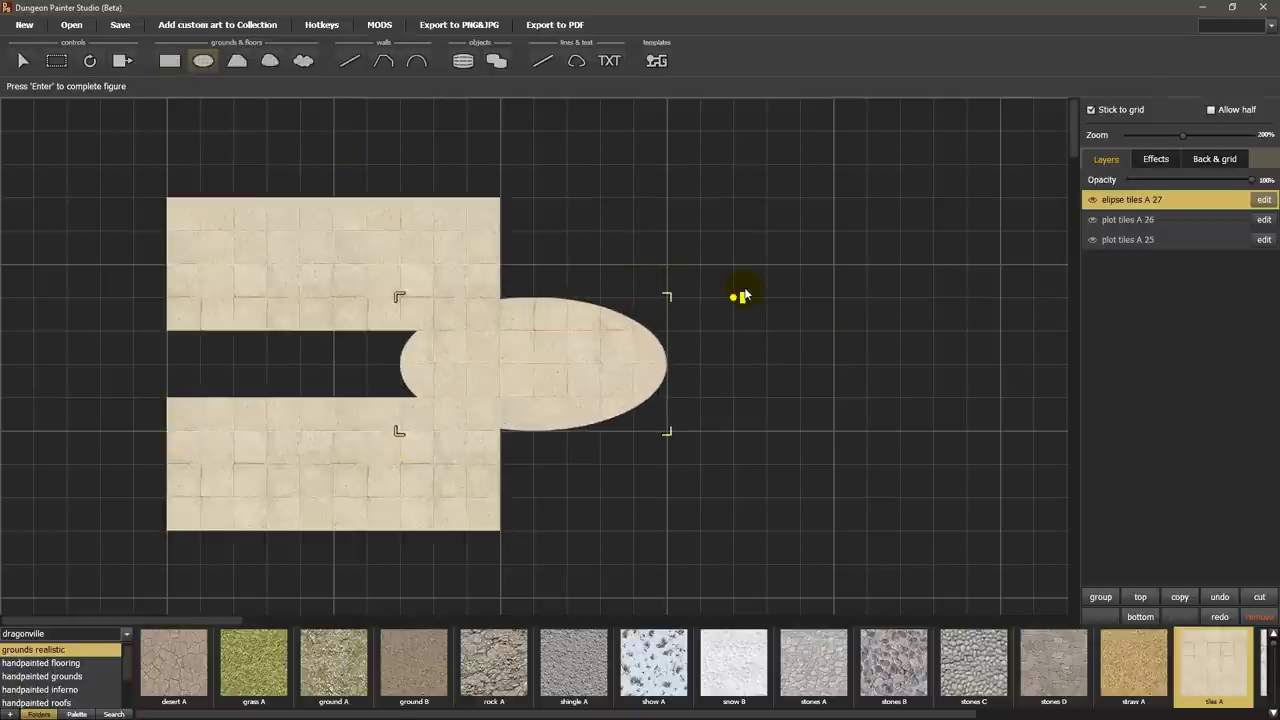
- Union the three floor shapes into one floor and add a stone wall around it
click(57, 61)
drag(95, 154, 566, 497)
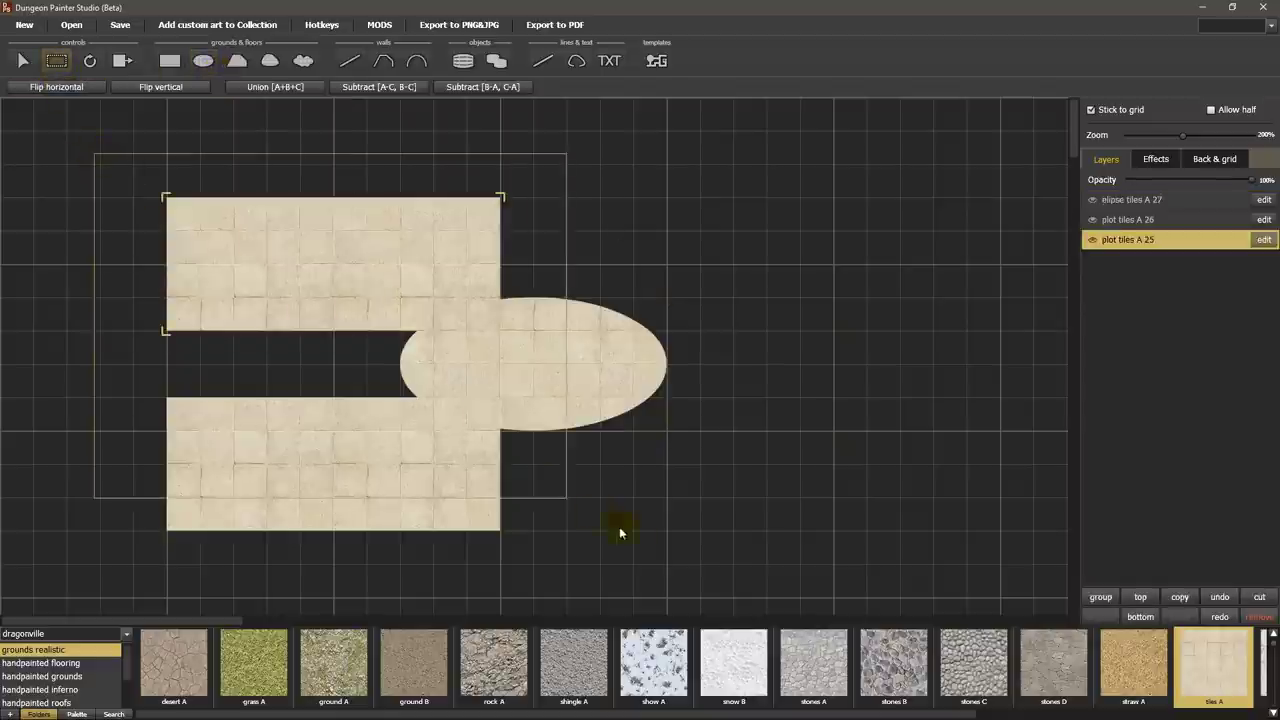
drag(620, 533, 711, 571)
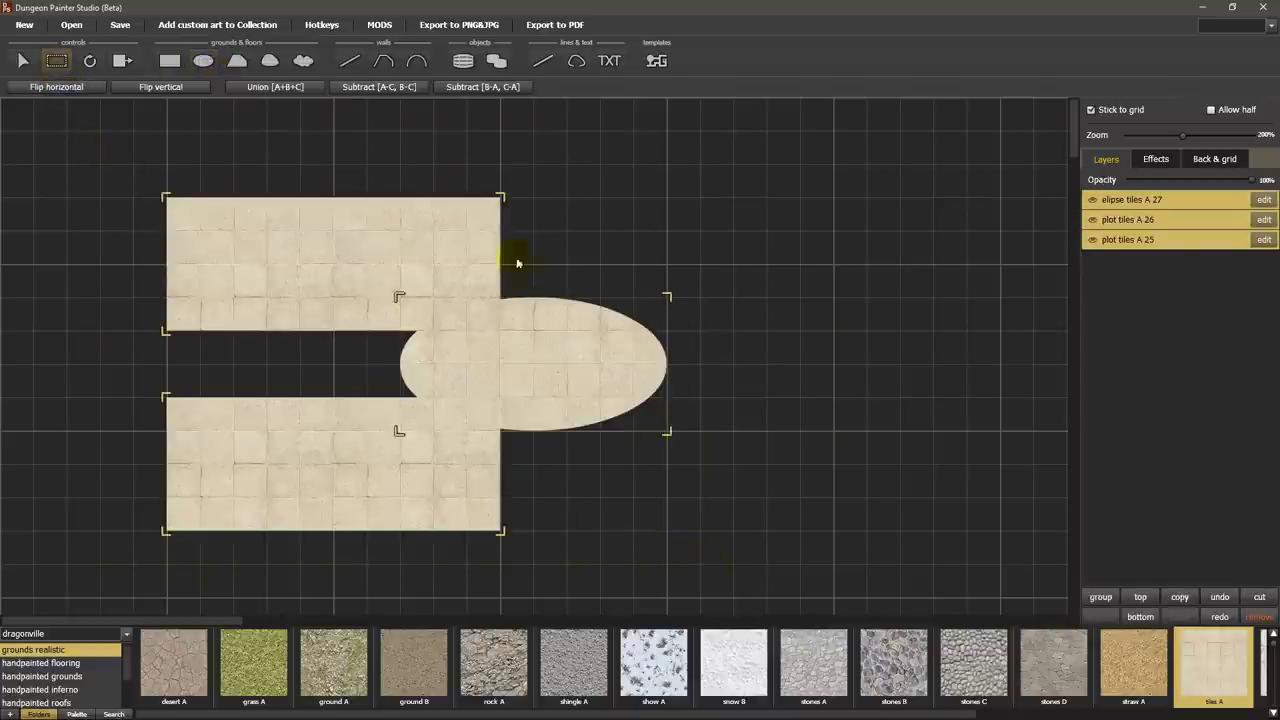
click(292, 89)
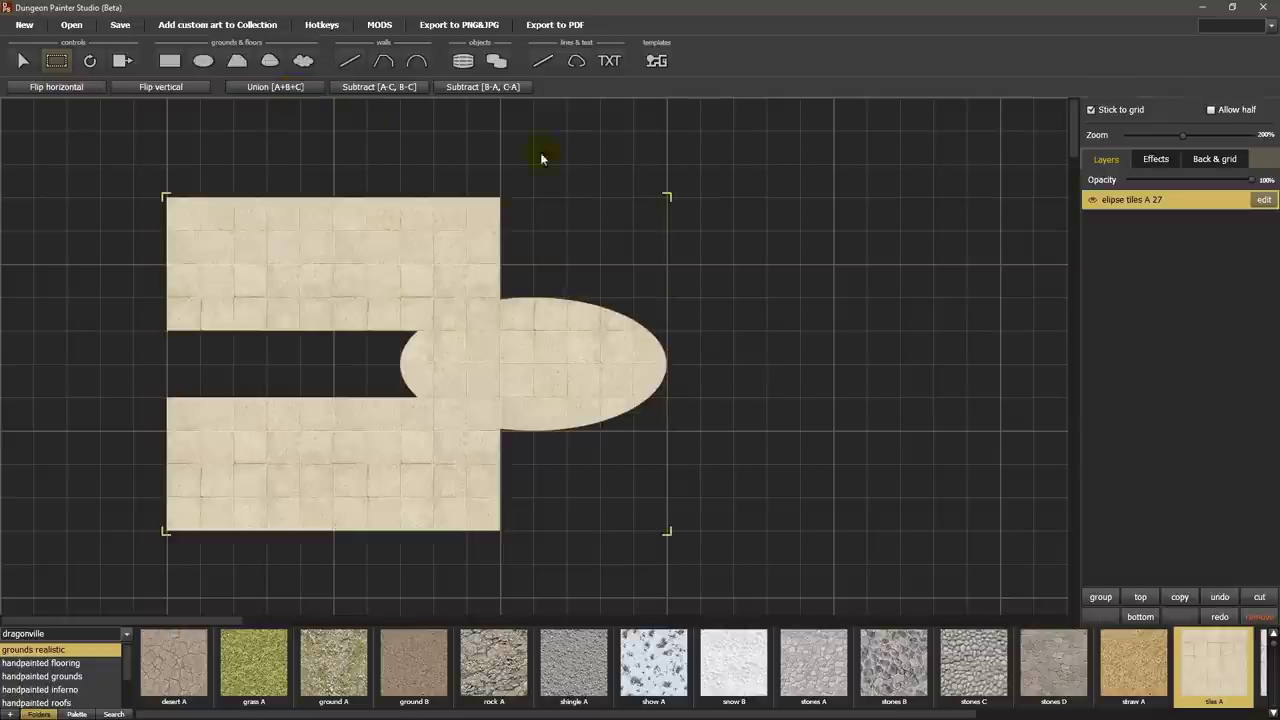
right_click(1124, 205)
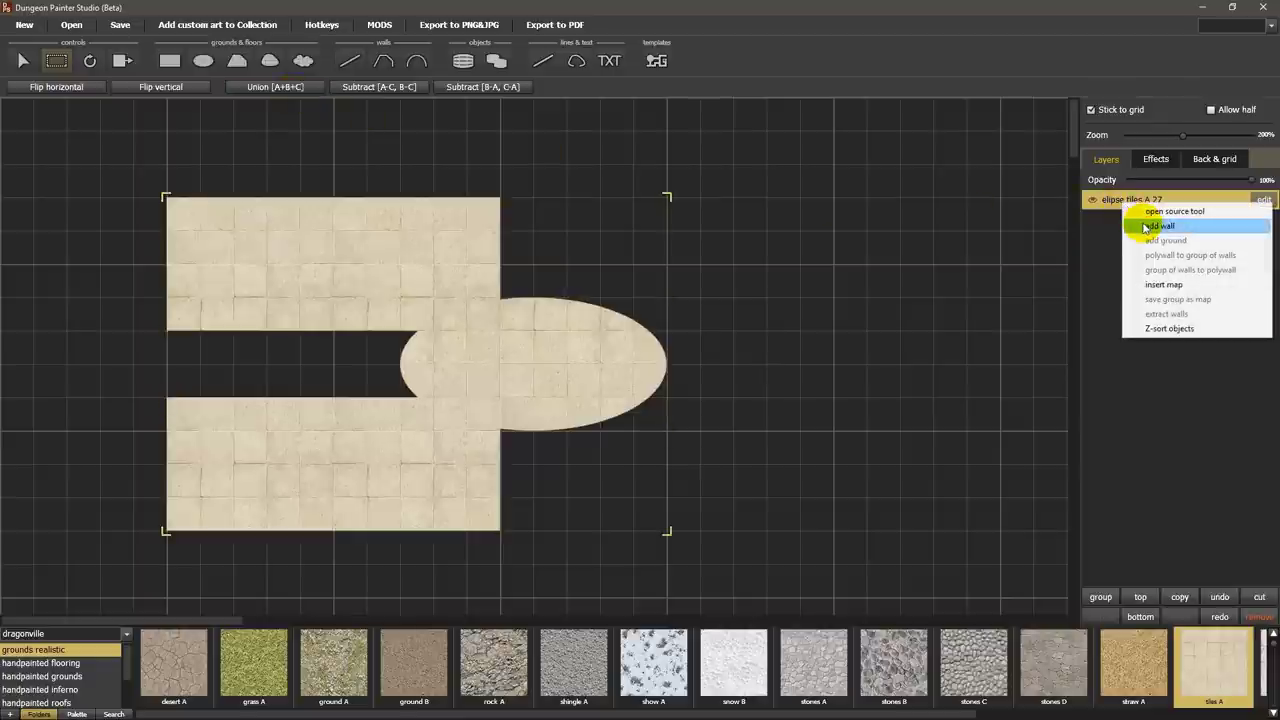
click(1145, 226)
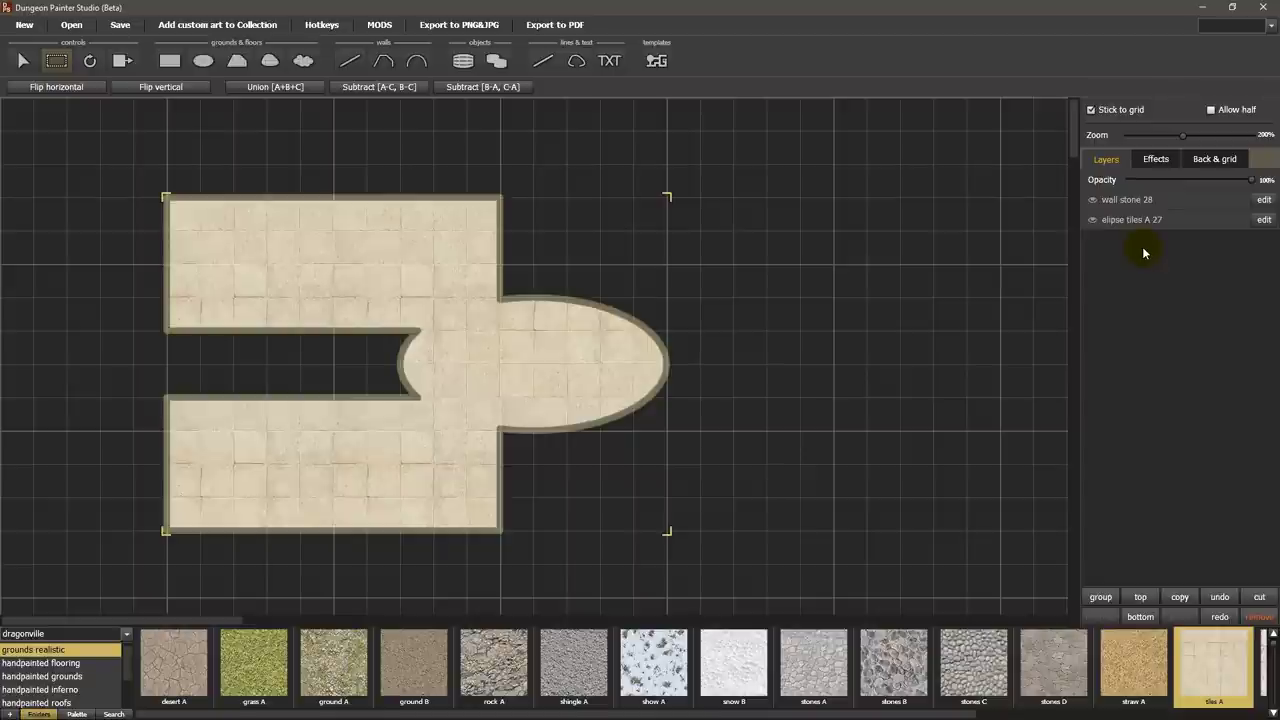
- Switch the walls to orange wood, then refill them with grey stone
click(1262, 201)
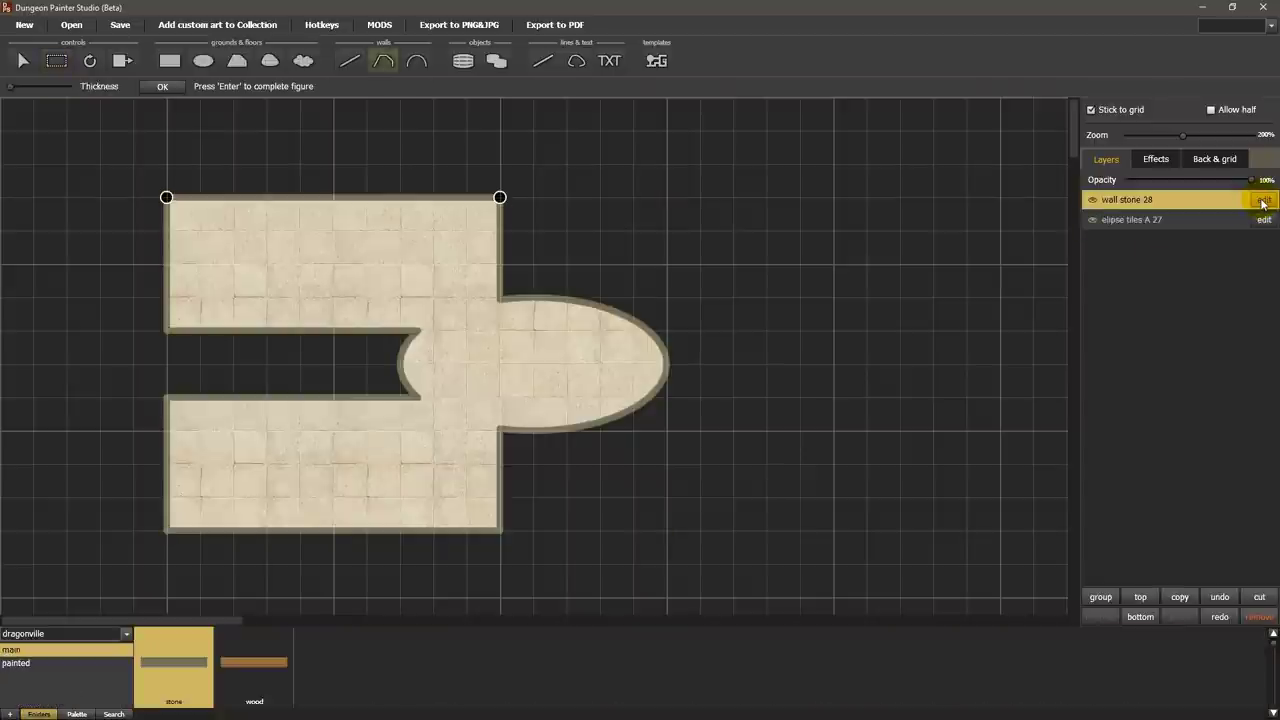
click(268, 677)
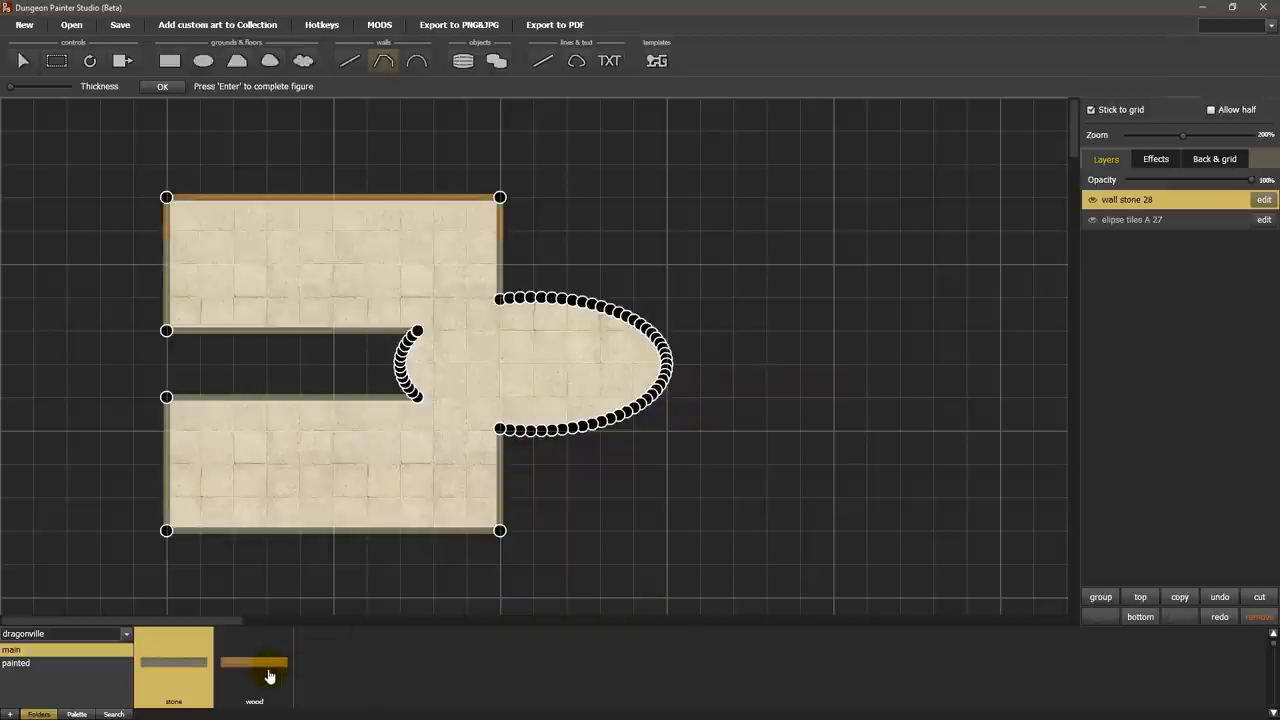
click(268, 677)
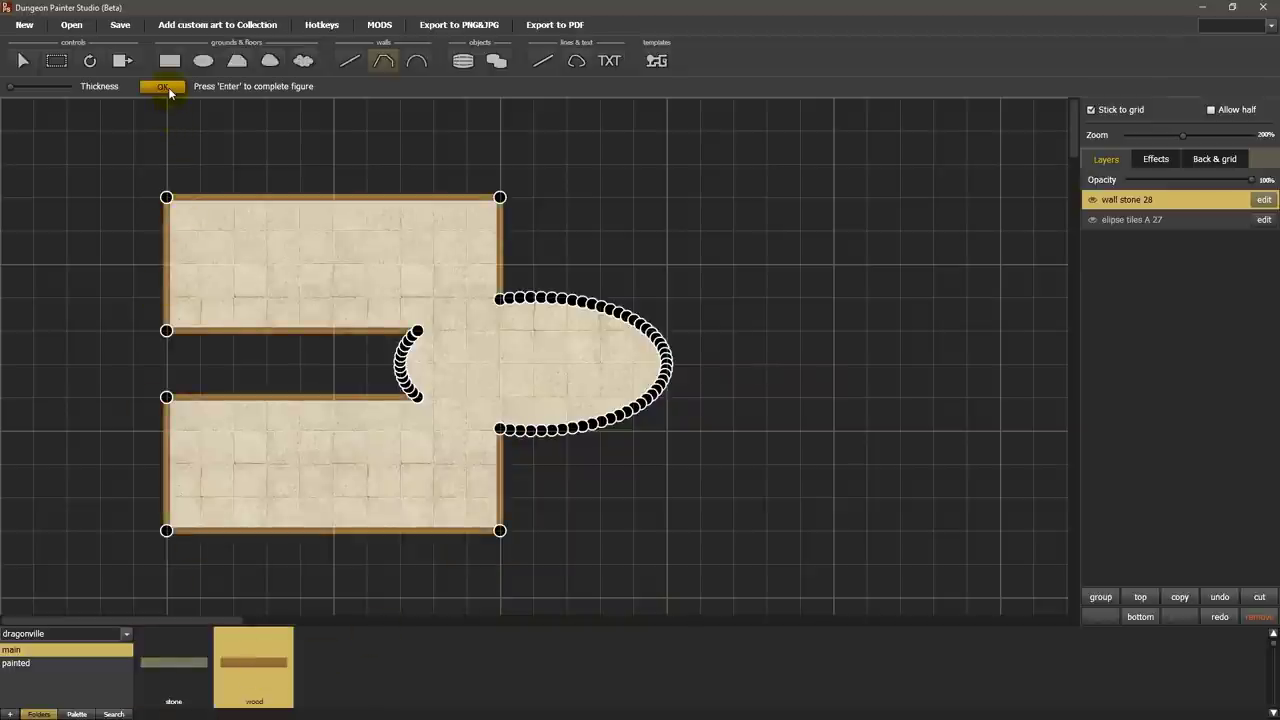
click(163, 87)
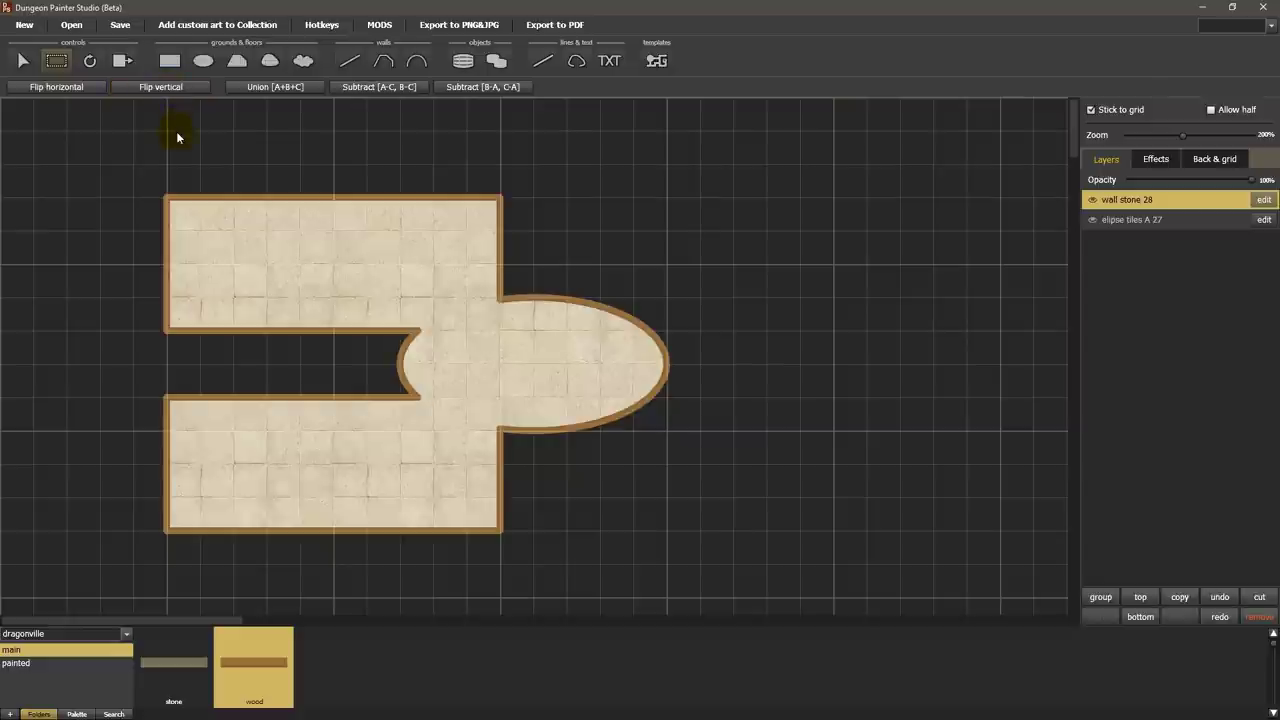
right_click(171, 668)
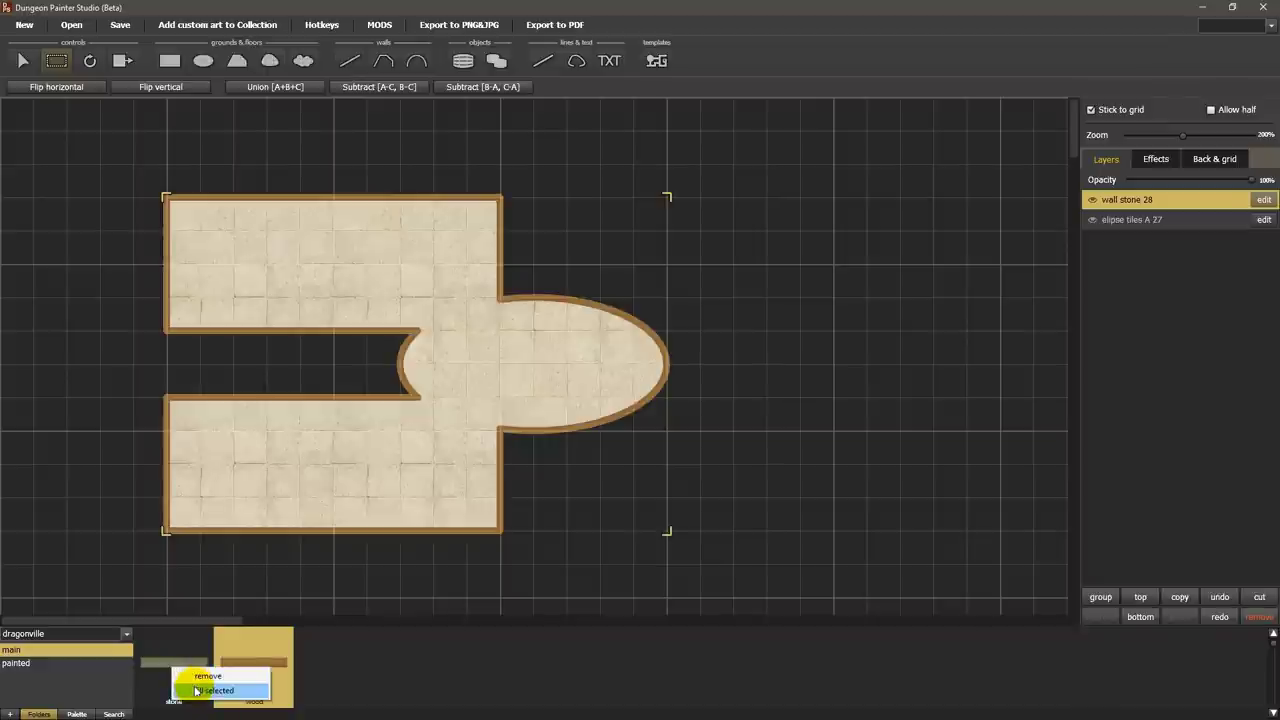
click(214, 690)
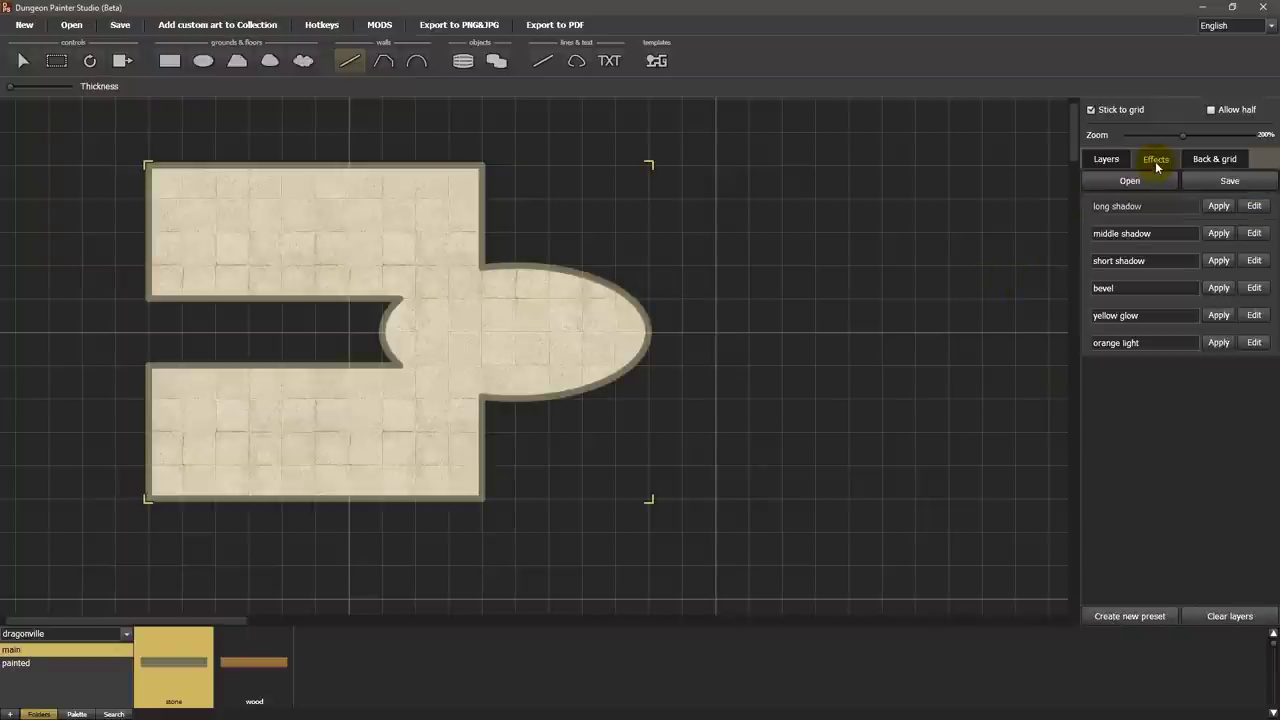
- Apply the long shadow effect with an added Bevel and a drop shadow angle of 170
click(1216, 206)
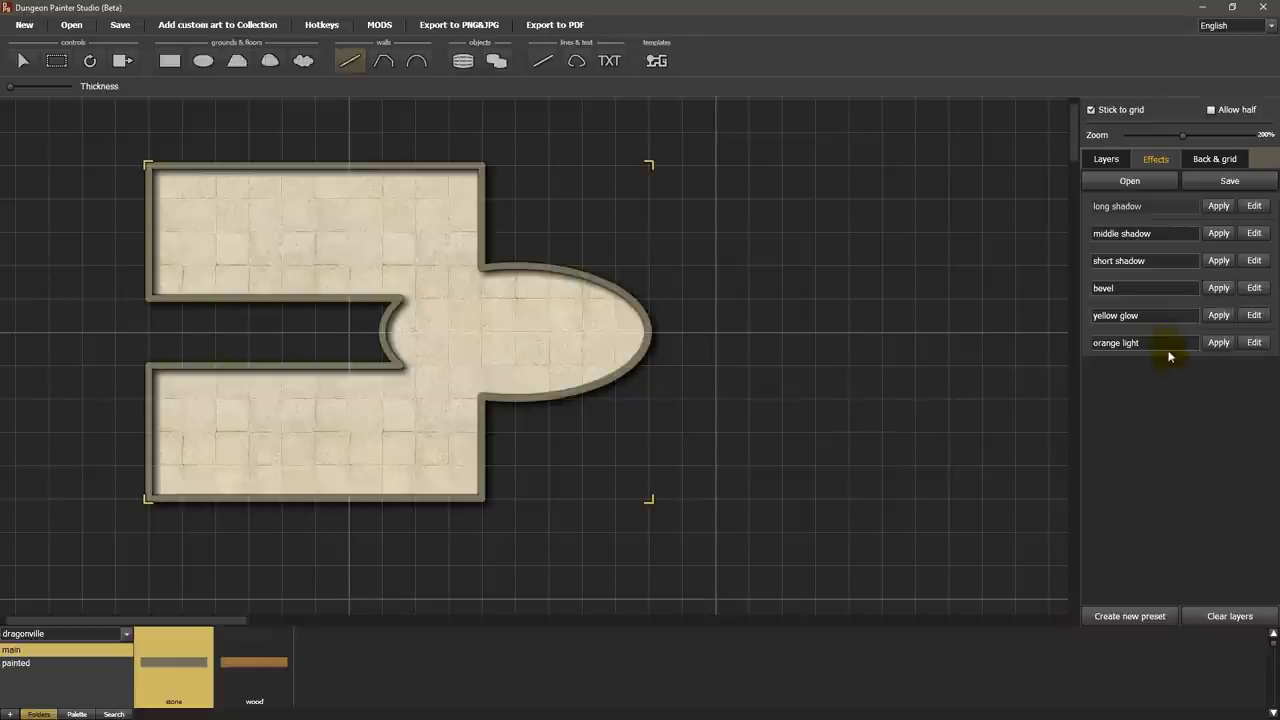
click(1254, 206)
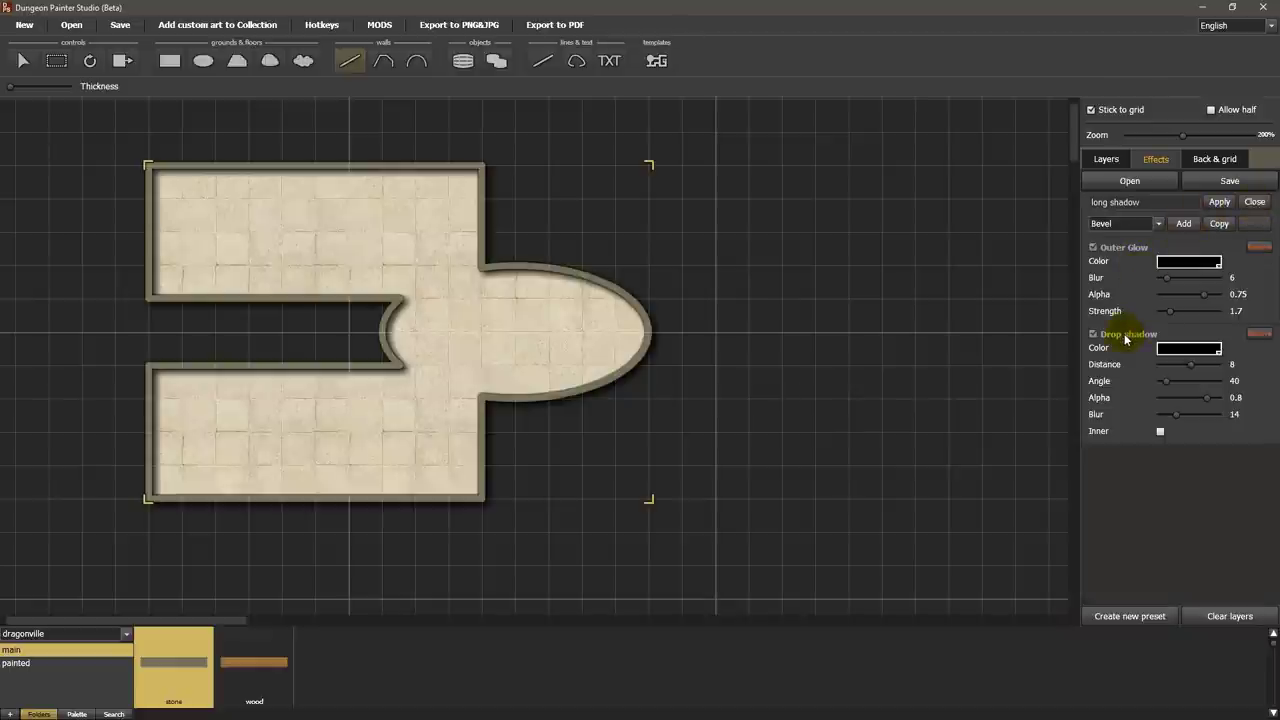
click(1158, 223)
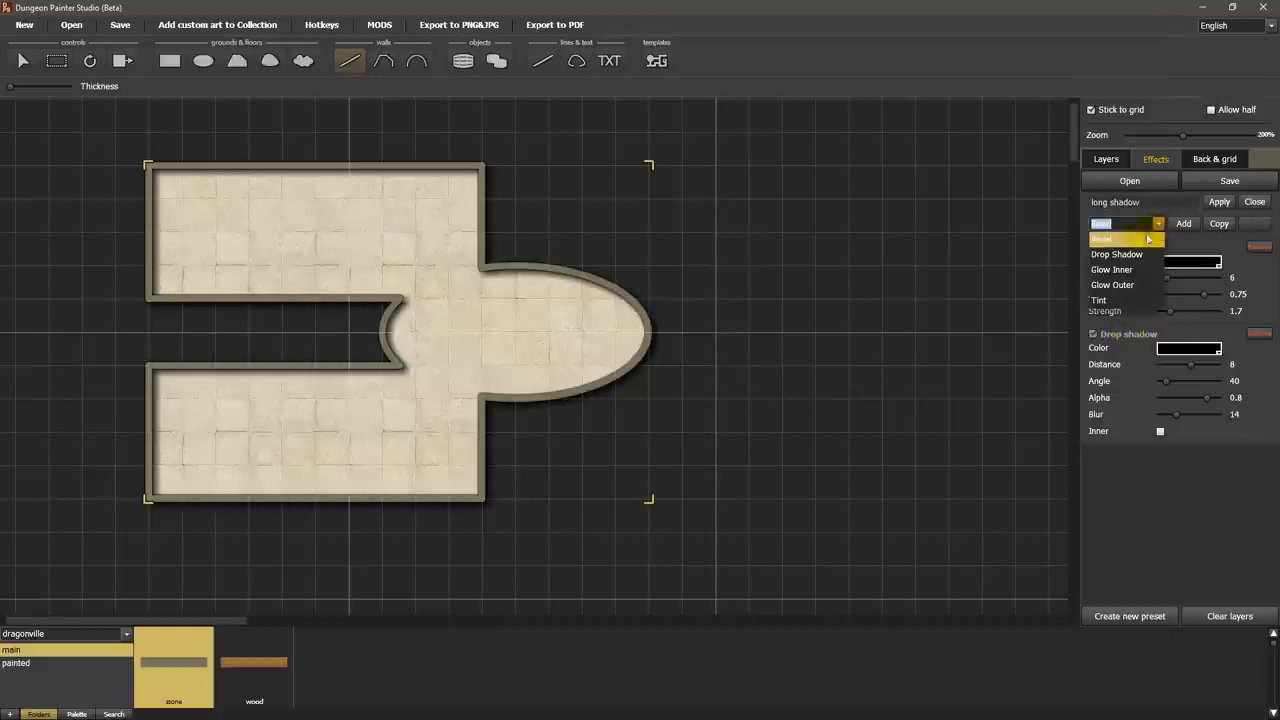
click(1162, 225)
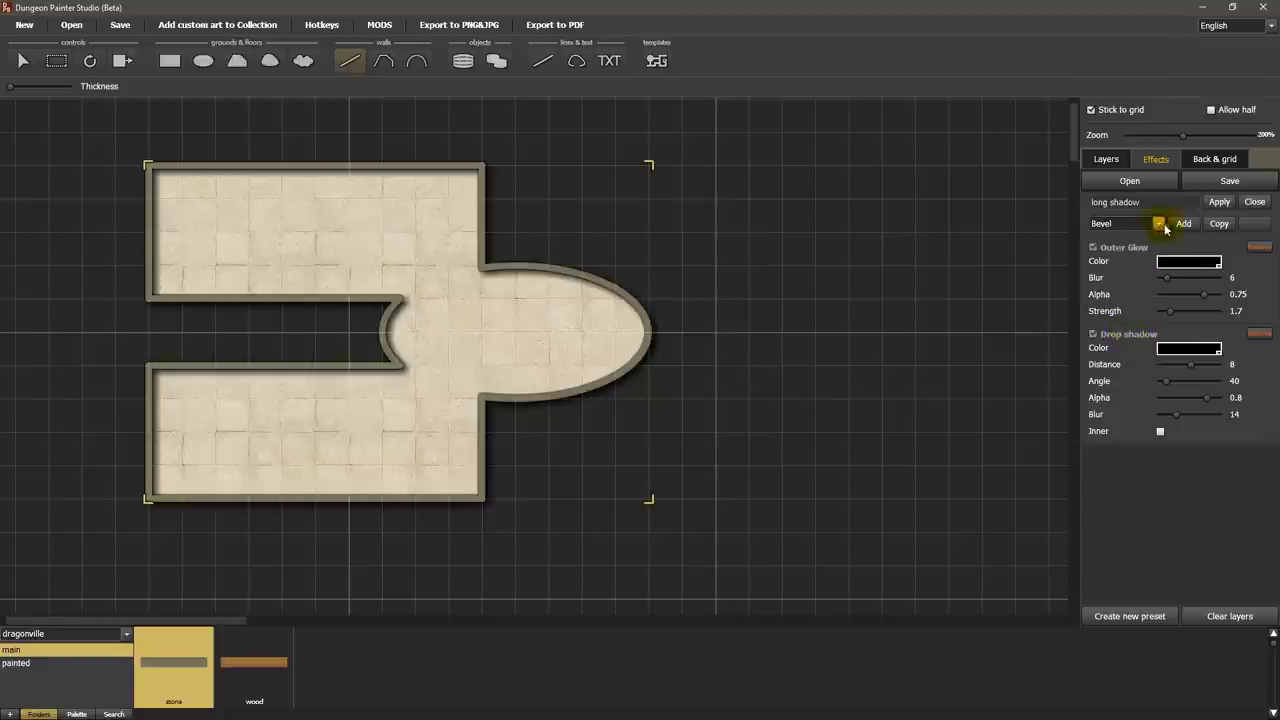
click(1177, 224)
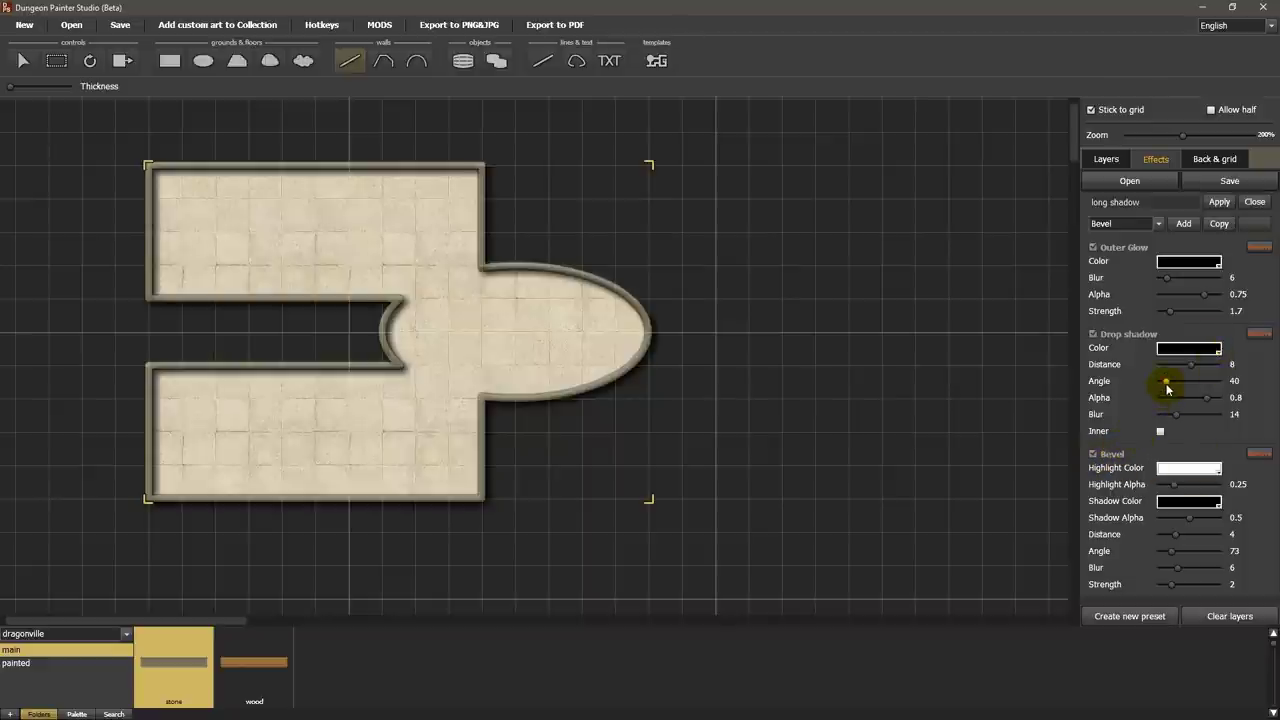
drag(1166, 381, 1189, 386)
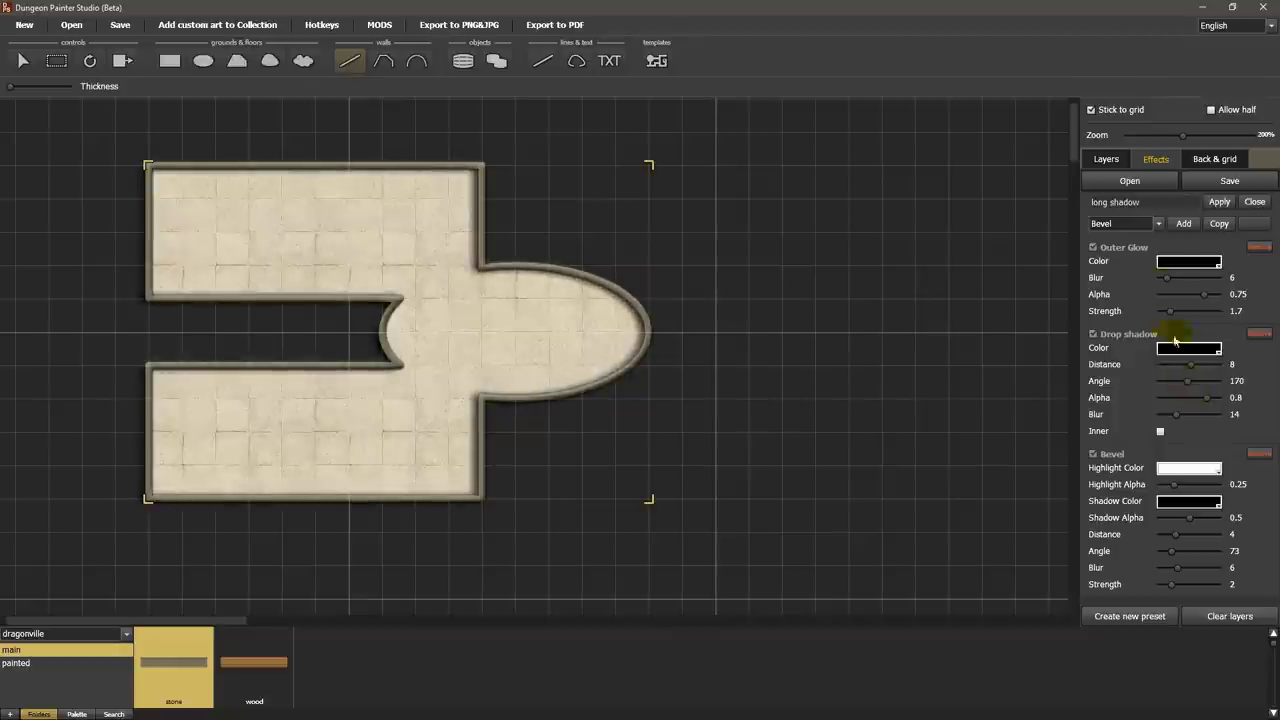
click(1217, 183)
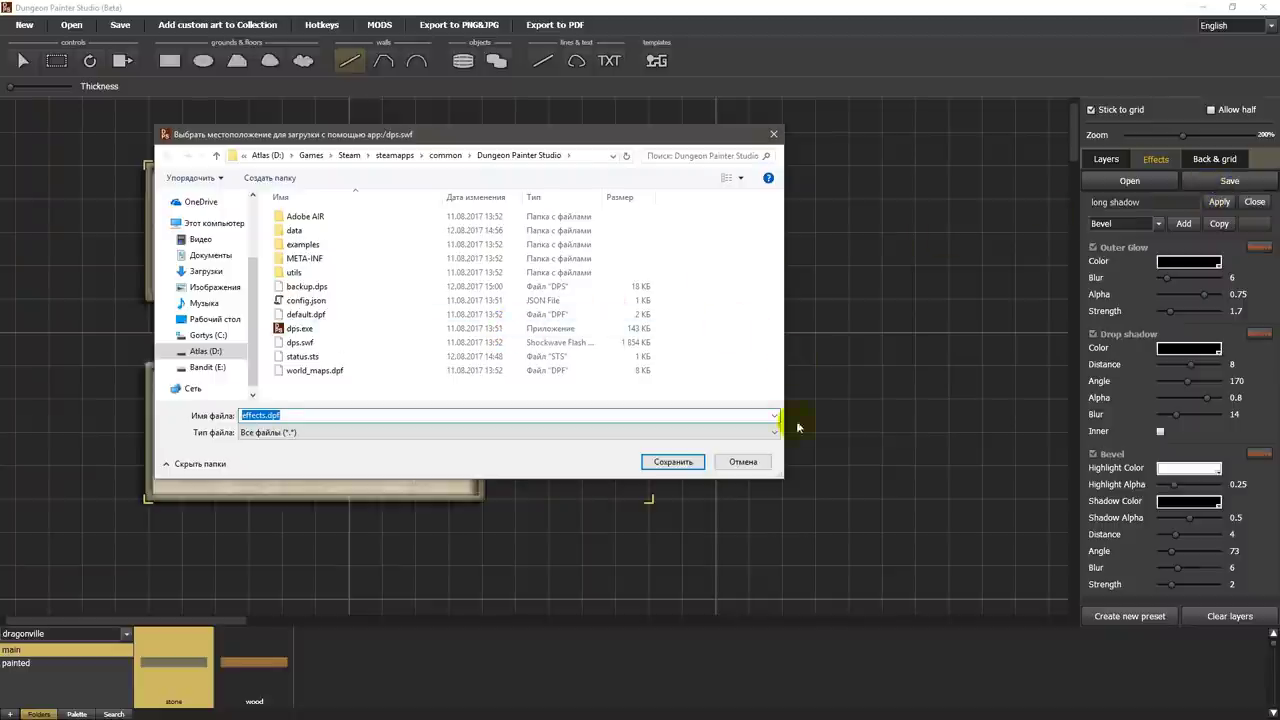
click(749, 468)
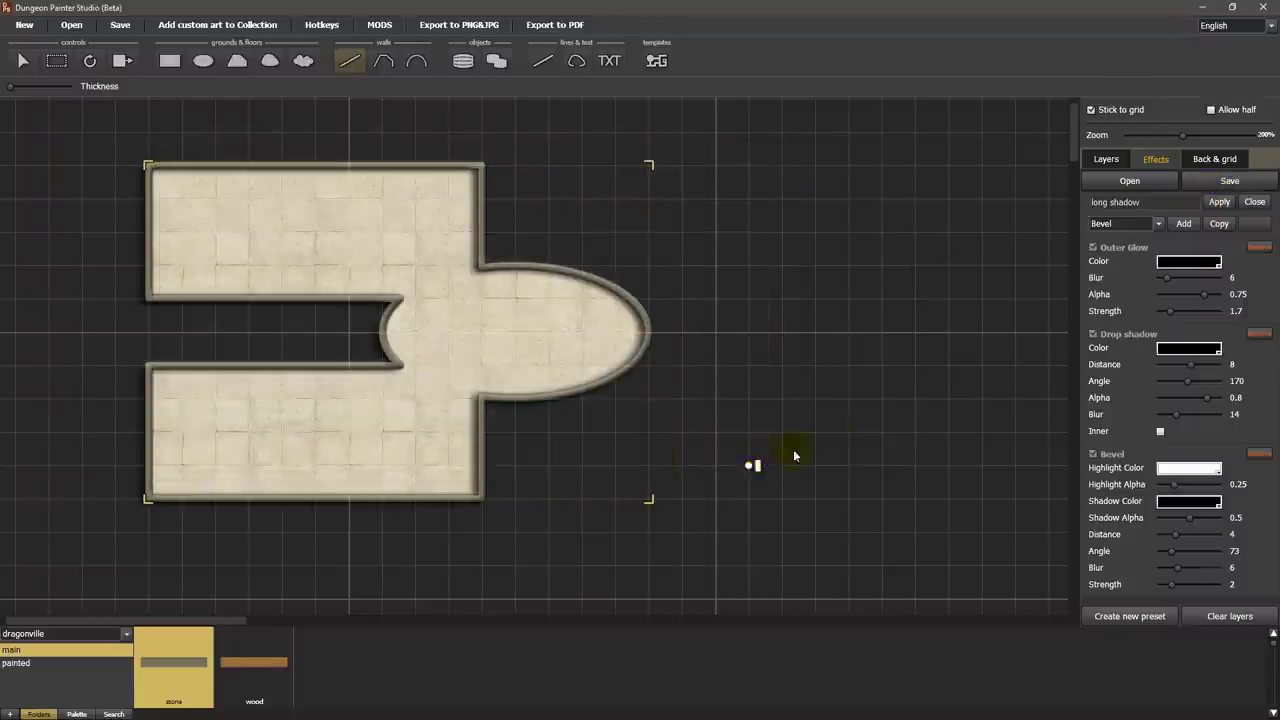
click(1253, 203)
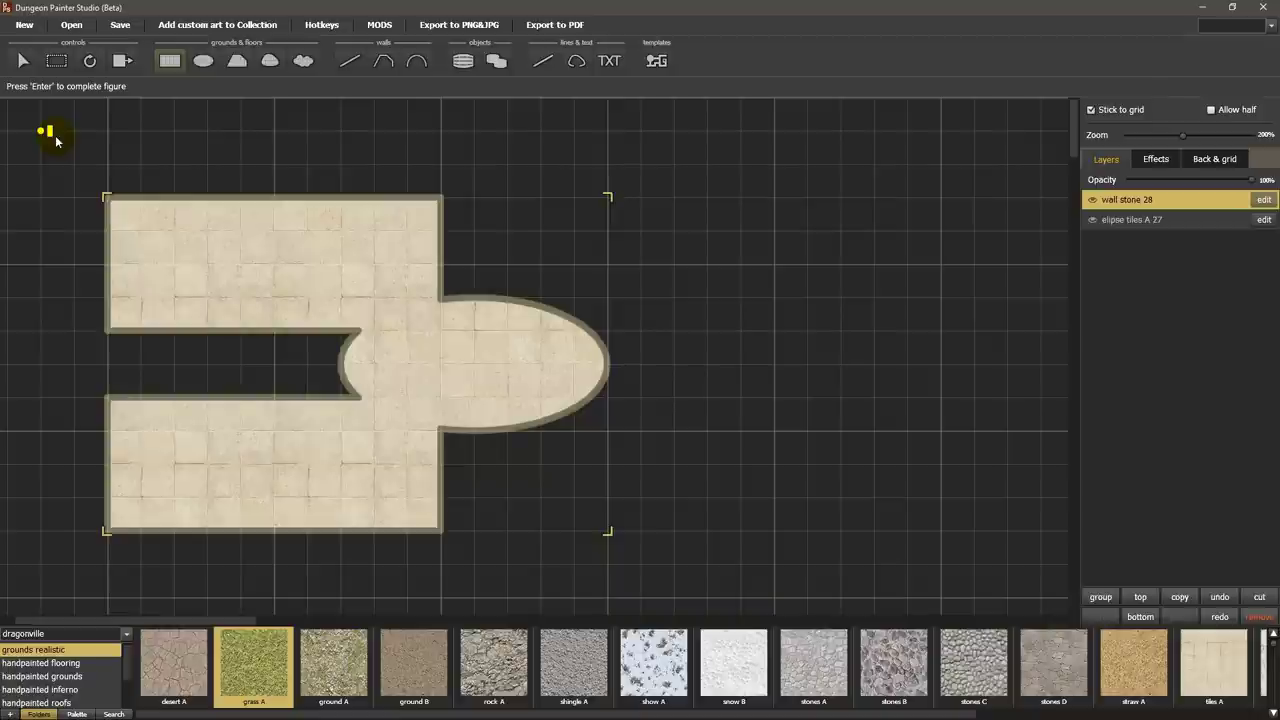
- Add a 19x14 grass ground beneath the dungeon layers at lowered opacity, then open PNG/JPG export
drag(56, 141, 670, 597)
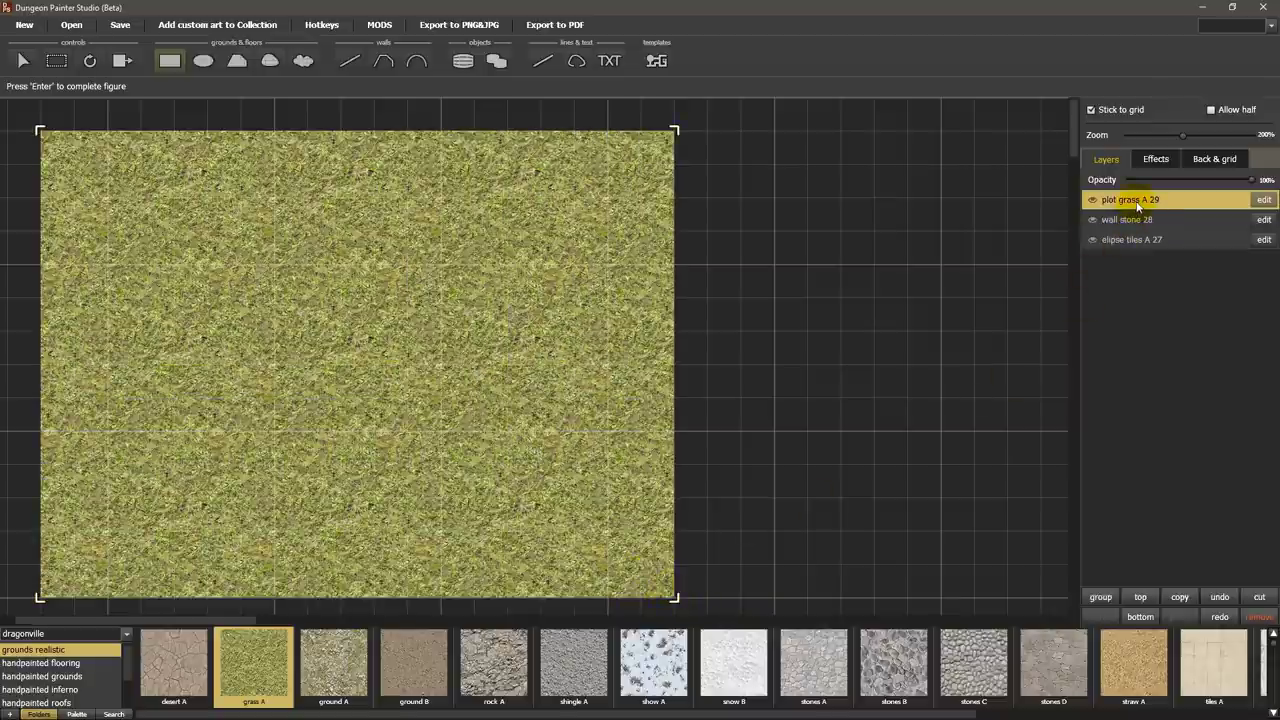
drag(1137, 207, 1148, 248)
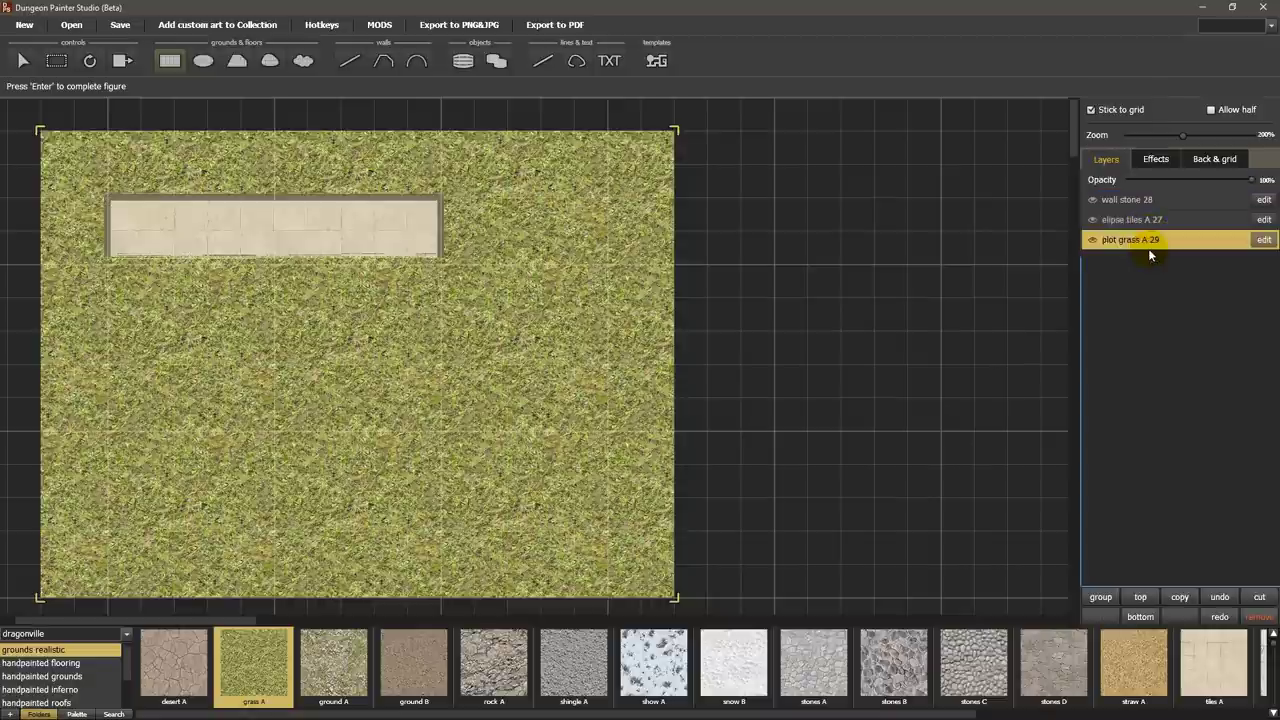
drag(1251, 180, 1117, 188)
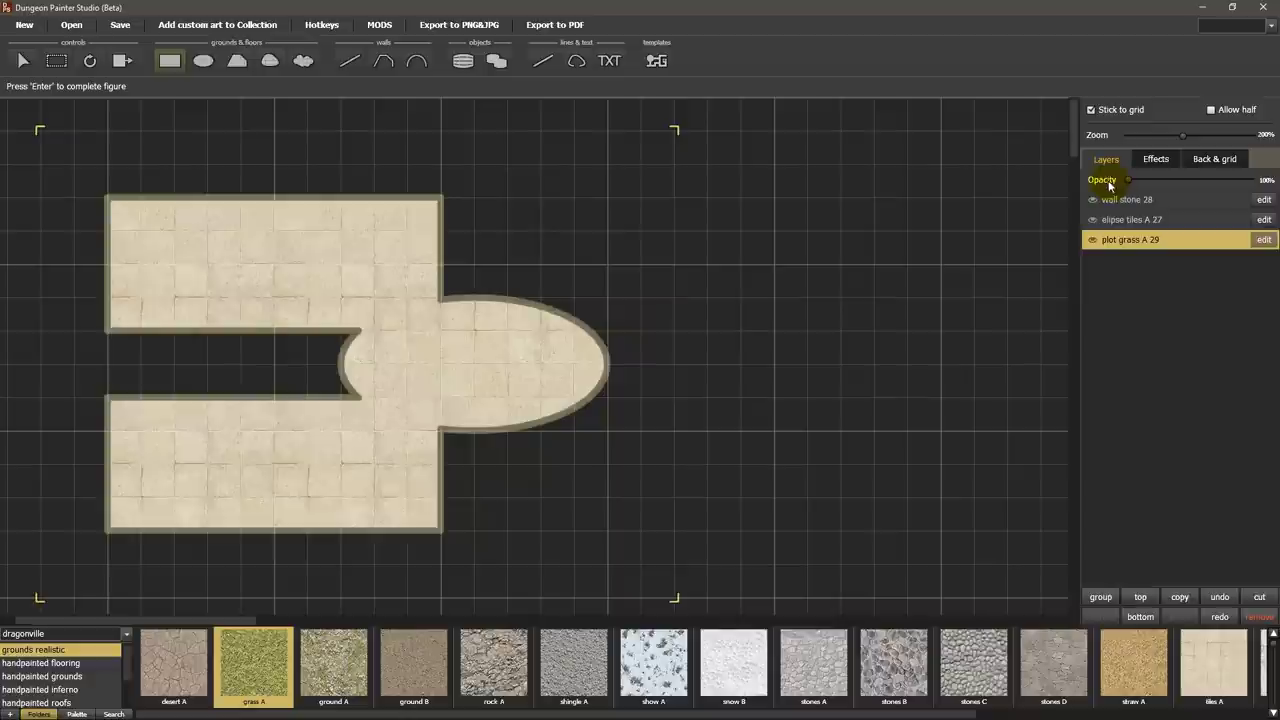
click(447, 28)
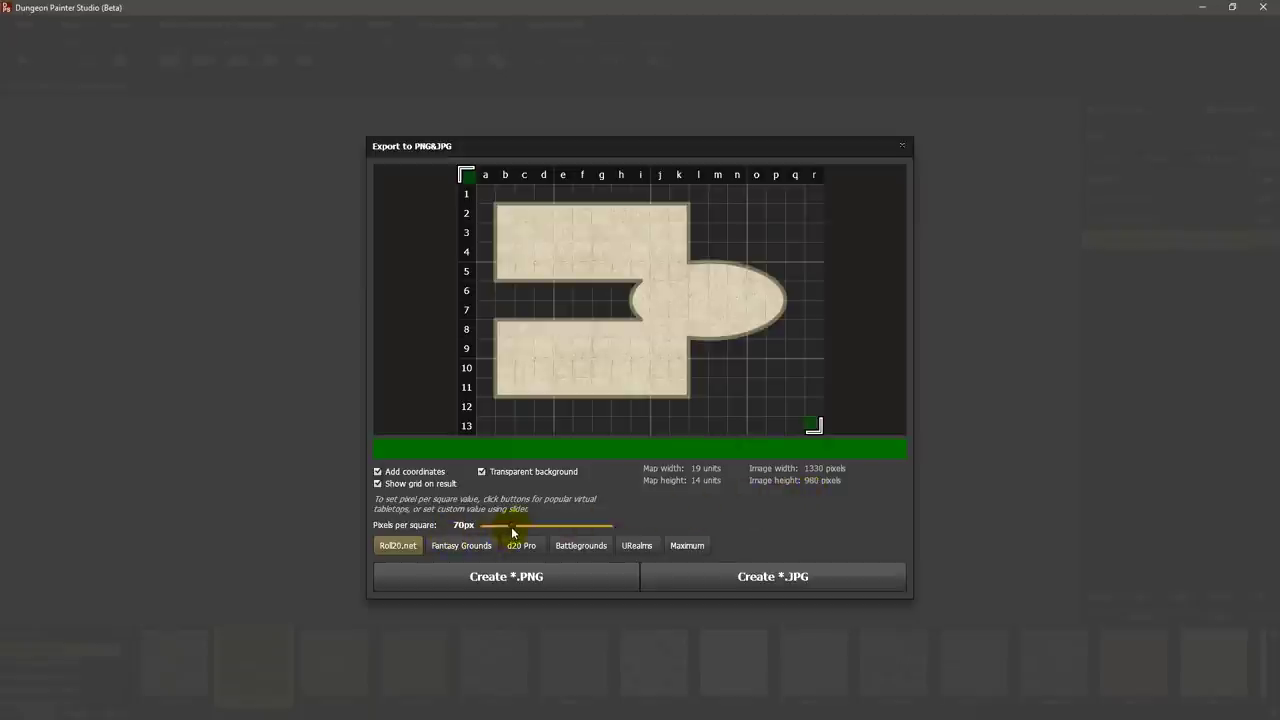
- Export the map as a PNG at 80px per square, confirming the save
drag(513, 527, 519, 532)
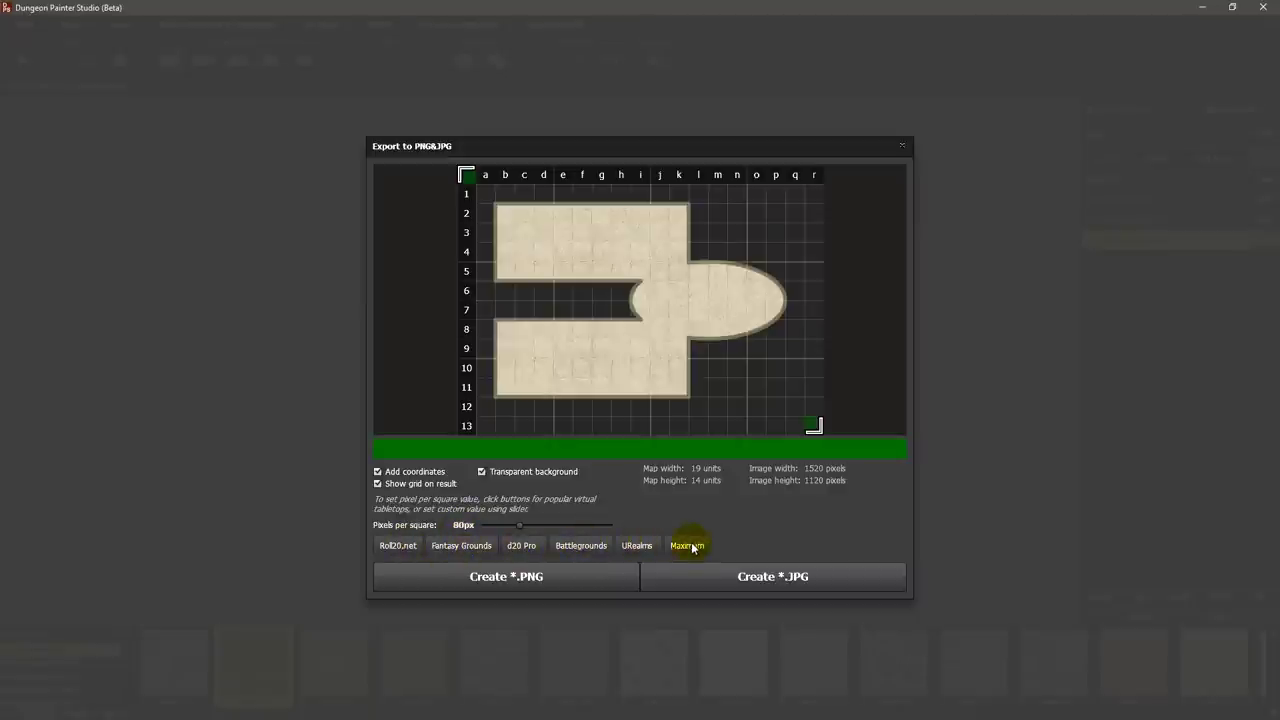
click(600, 575)
click(670, 463)
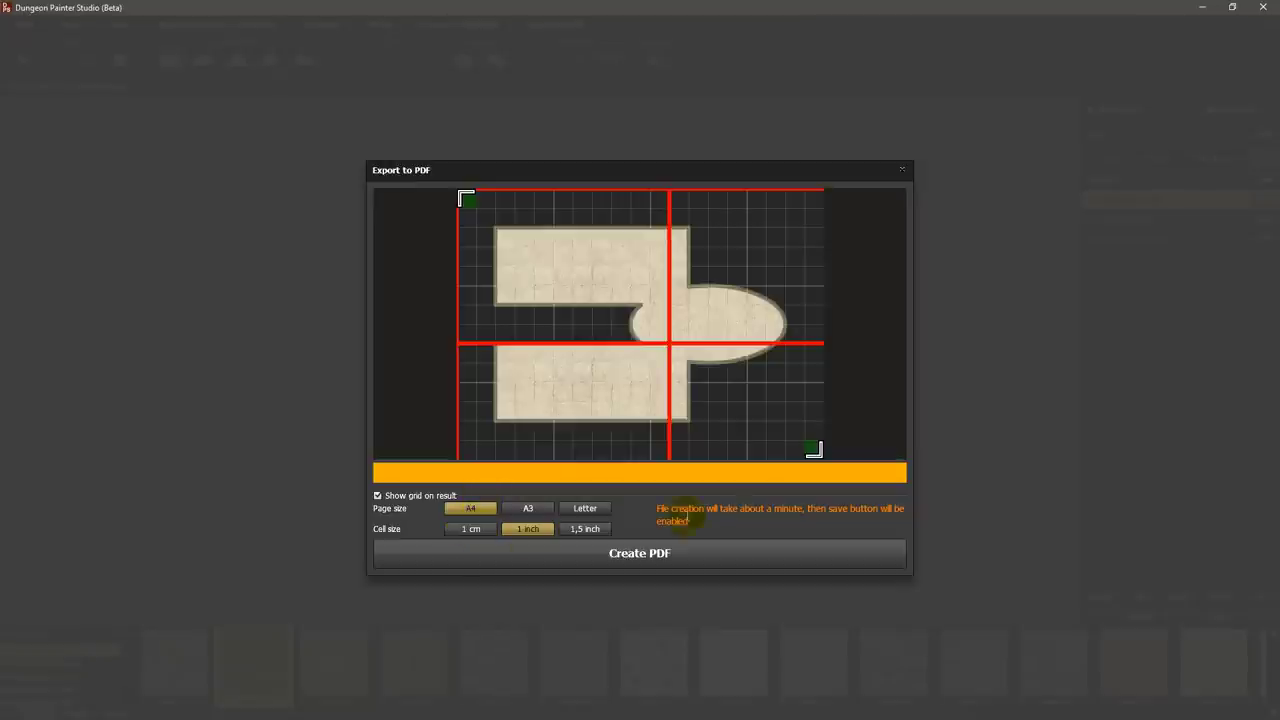
- Close the PDF export dialog and build the grid's bold lines from the PDF page options
click(900, 170)
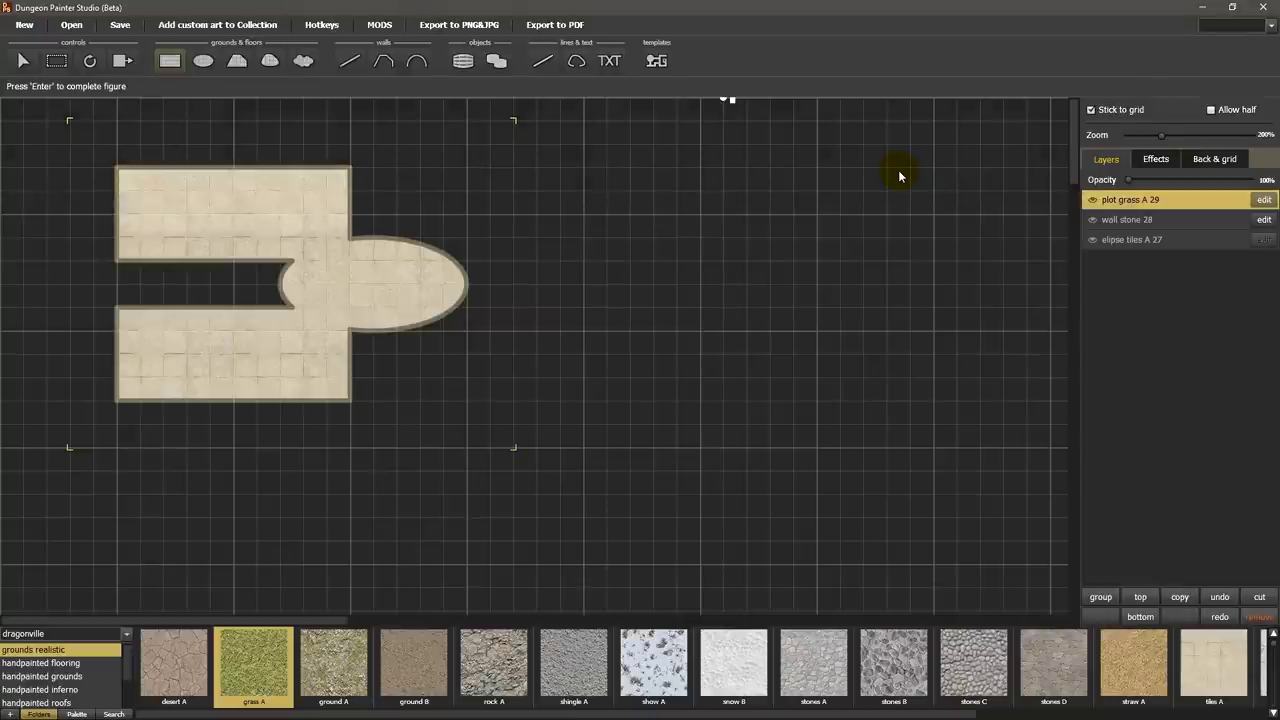
click(1220, 160)
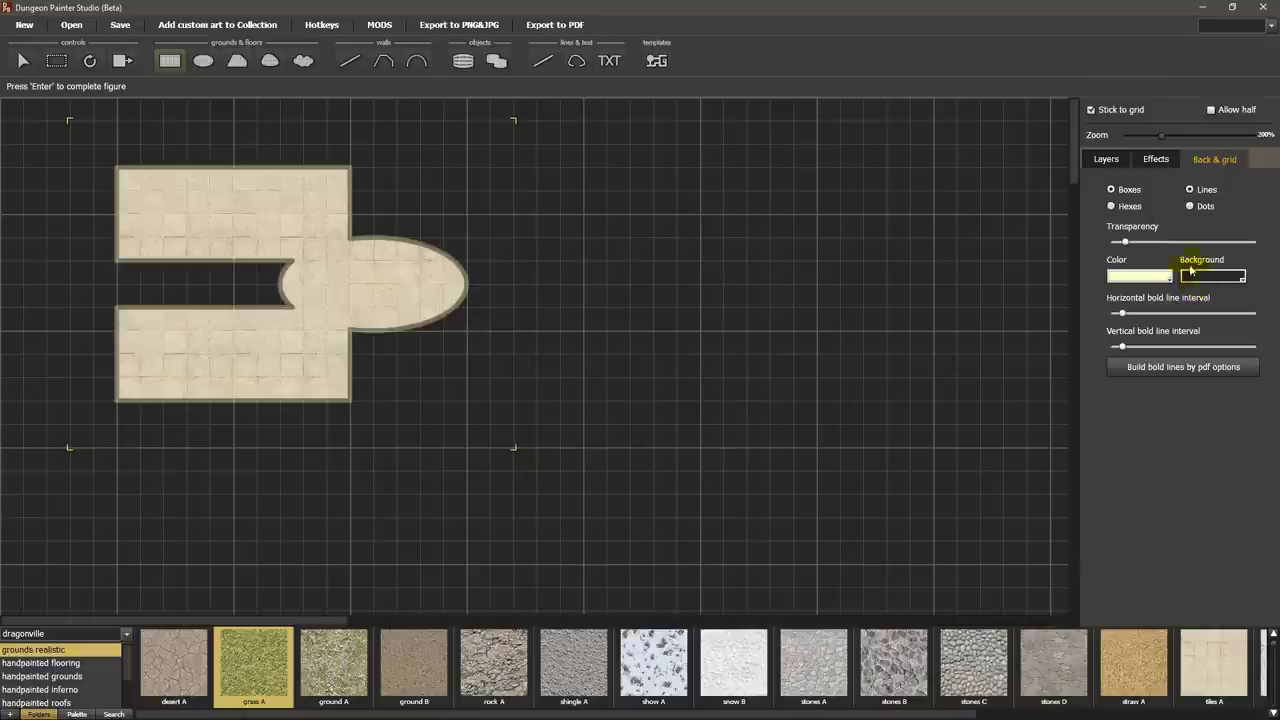
click(1156, 365)
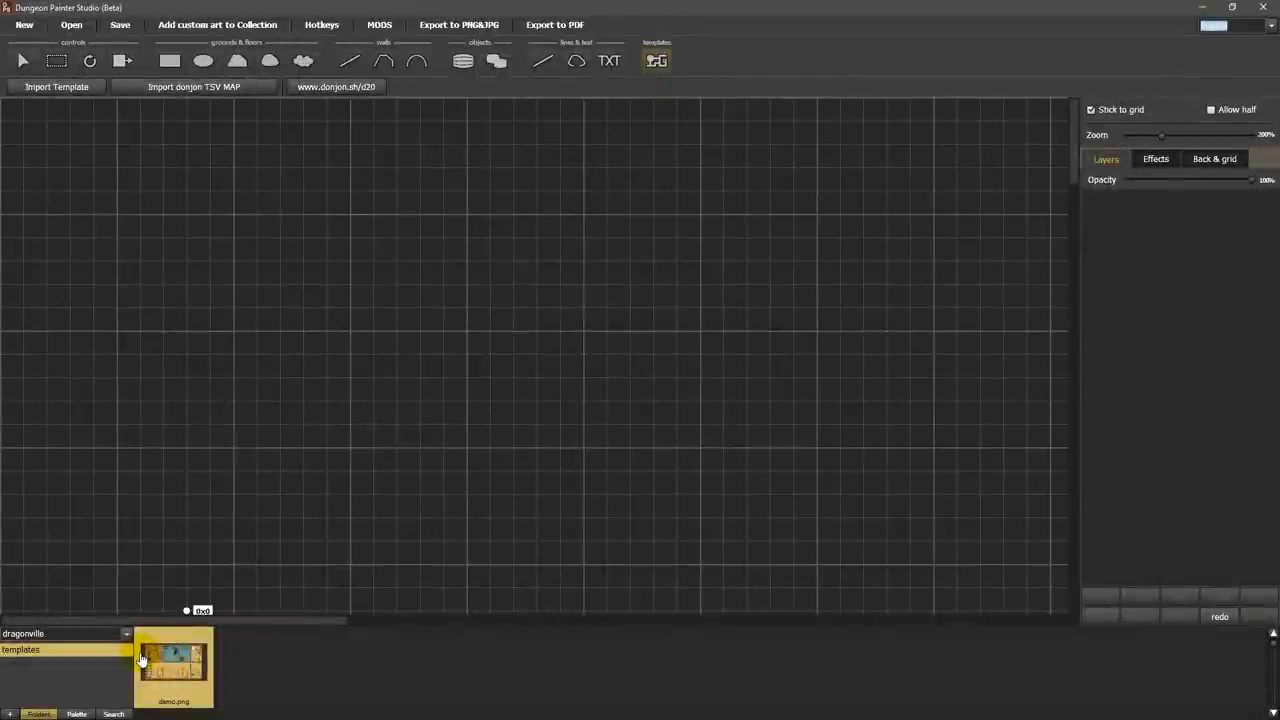
- Place the demo.png template as a 24x17 map, then show the template and donjon import options
click(170, 668)
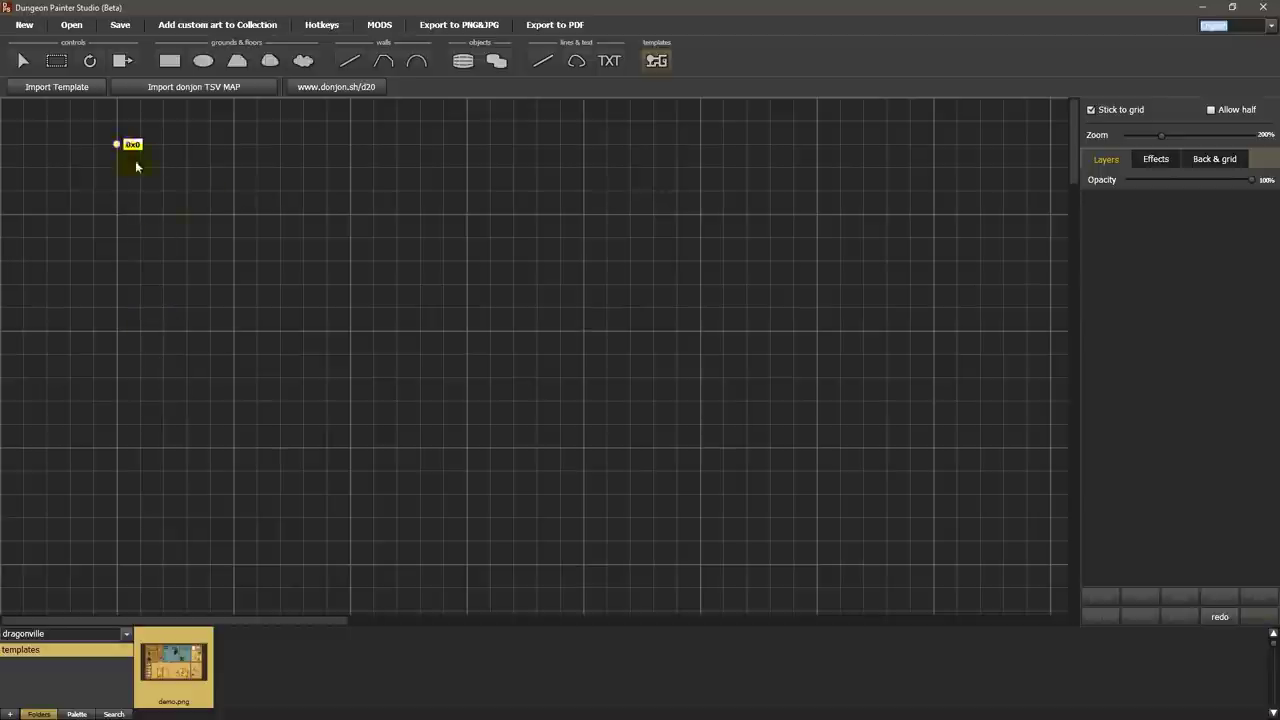
drag(116, 143, 676, 541)
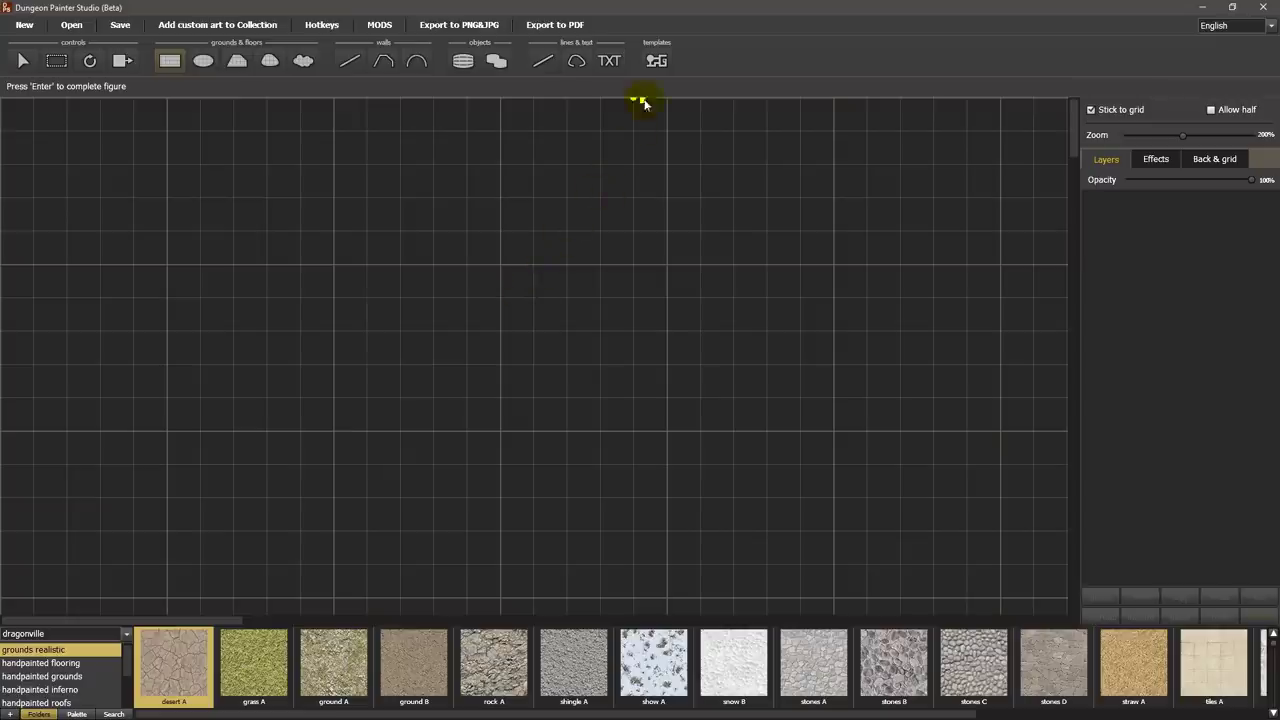
click(658, 63)
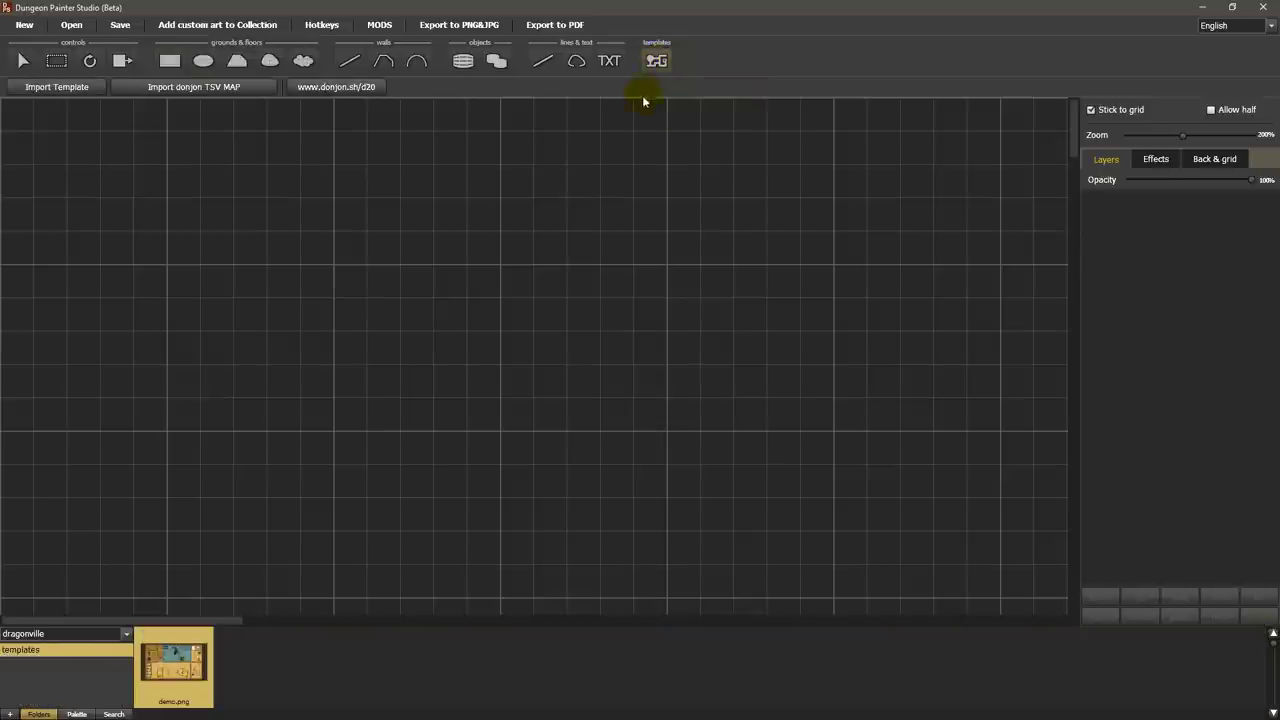
- Generate 'The Lost Temple of Sorrows' in donjon's Random Dungeon Generator and download its TSV map
click(337, 88)
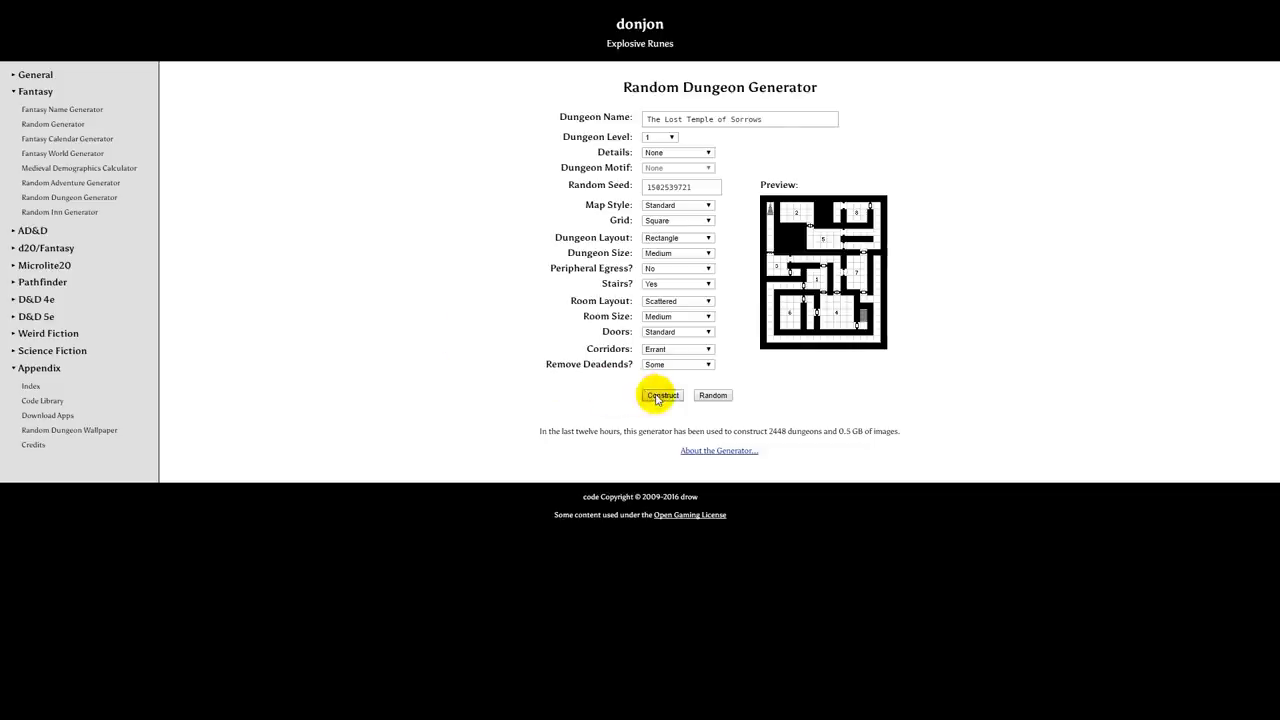
click(660, 395)
scroll(654, 396, down, 5)
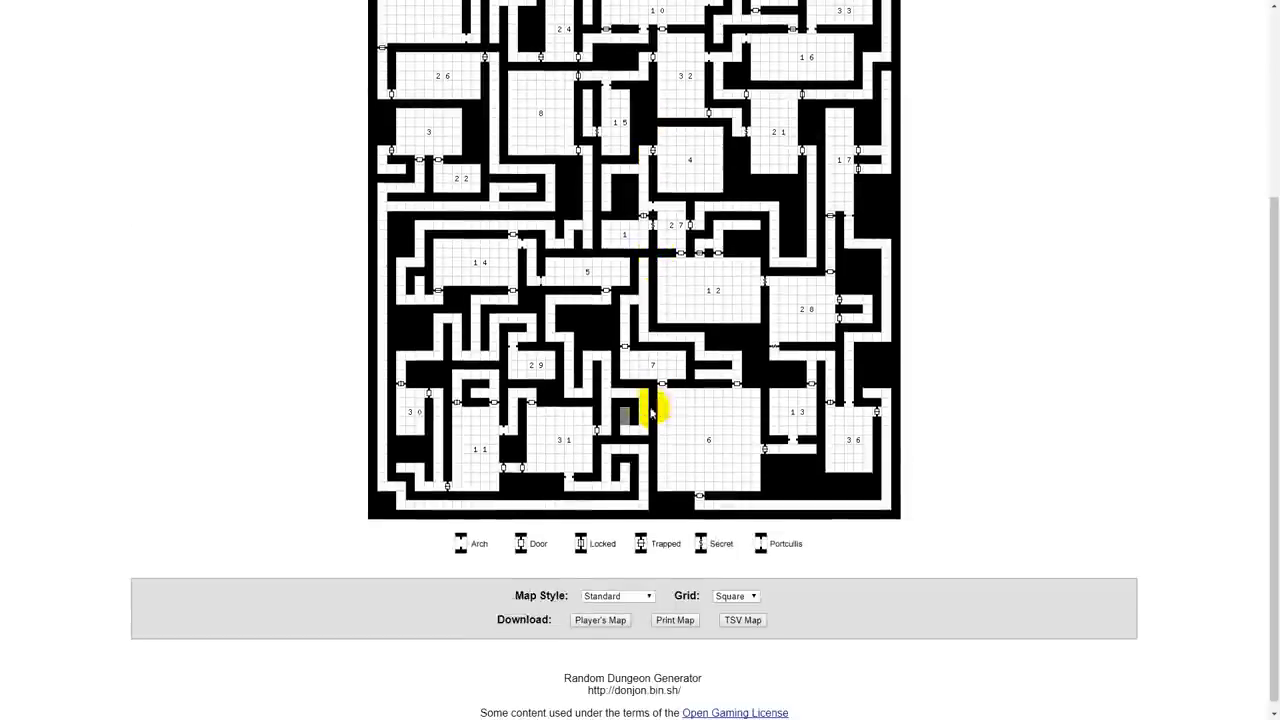
click(741, 620)
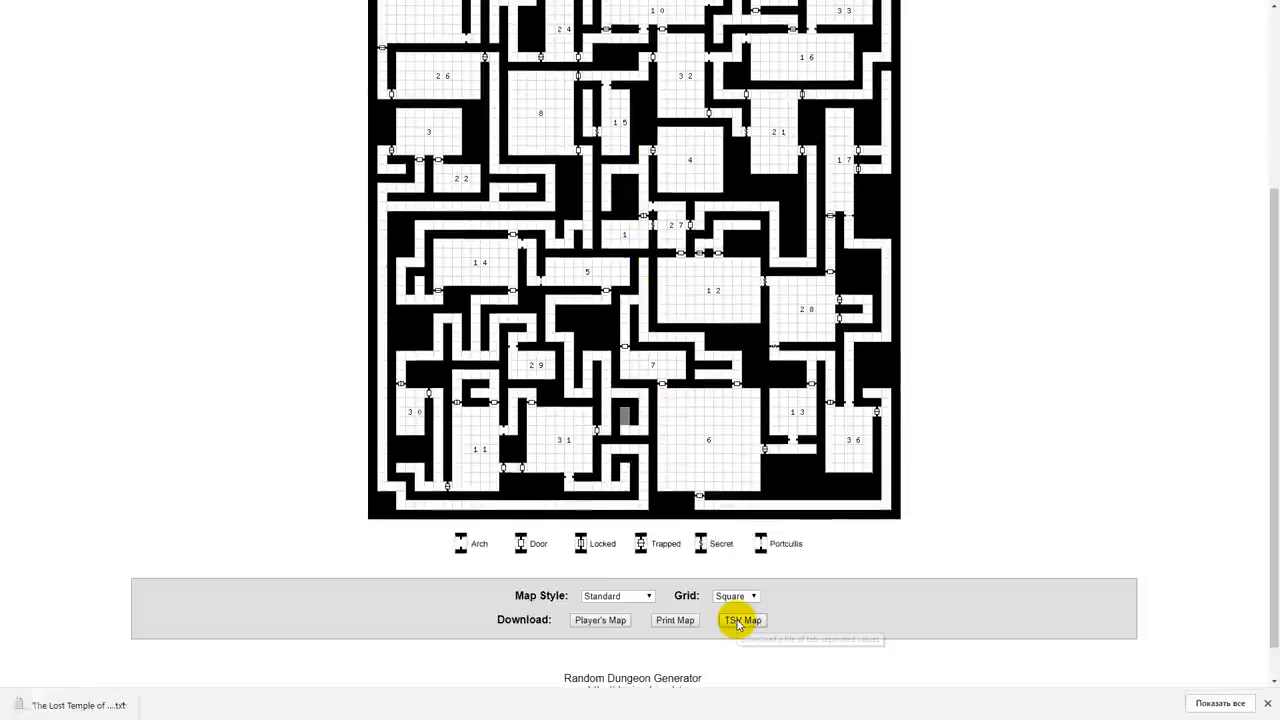
click(100, 703)
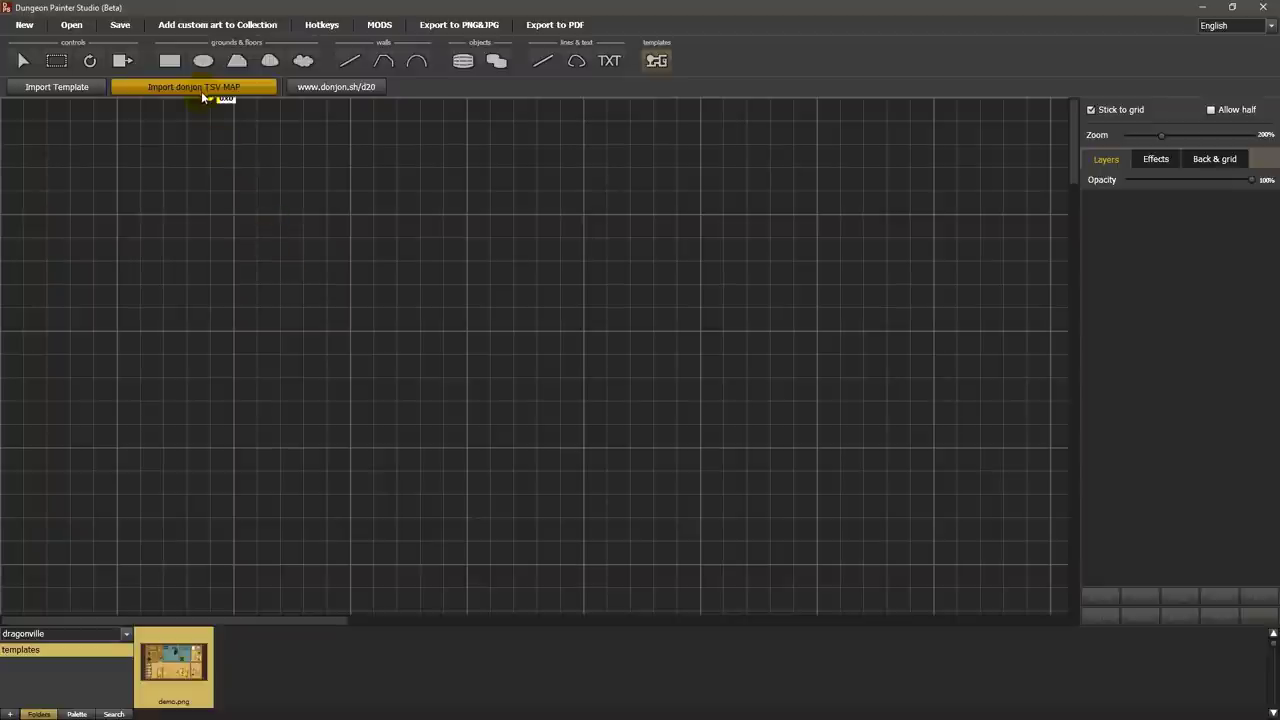
click(201, 90)
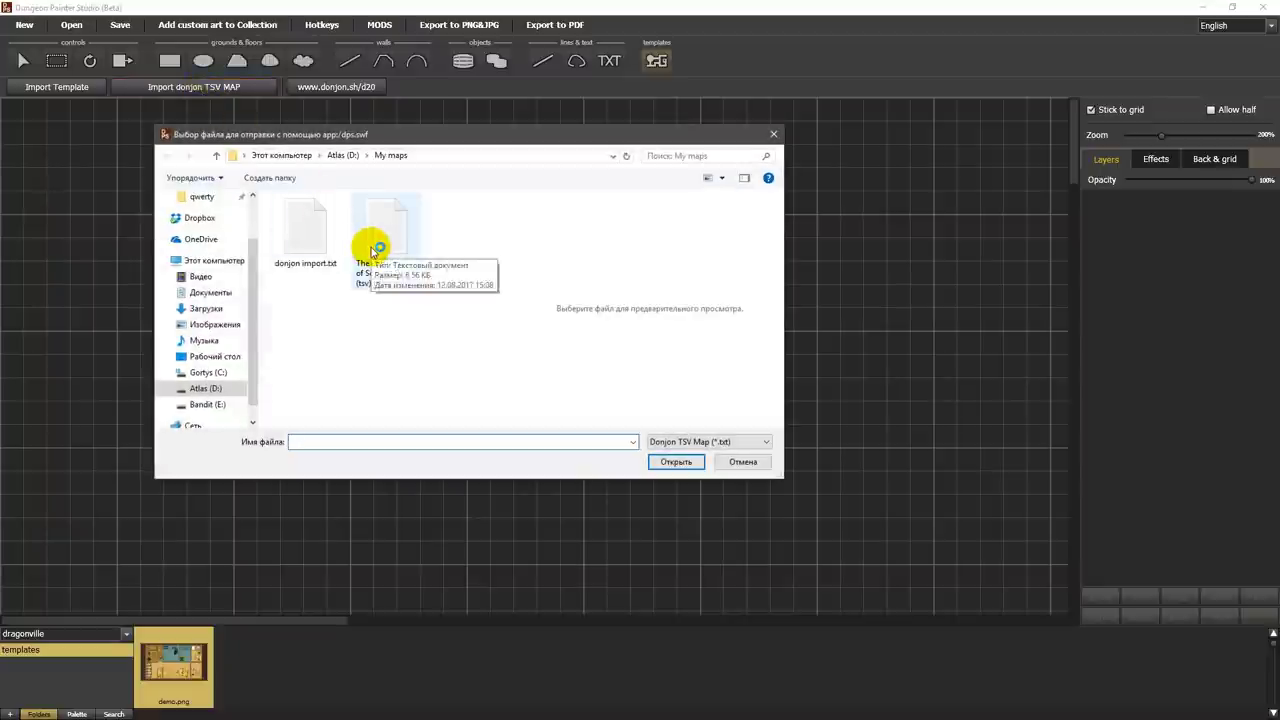
- Import the donjon .txt map with doubled cells and 90° rotation, then pan across it
double_click(372, 250)
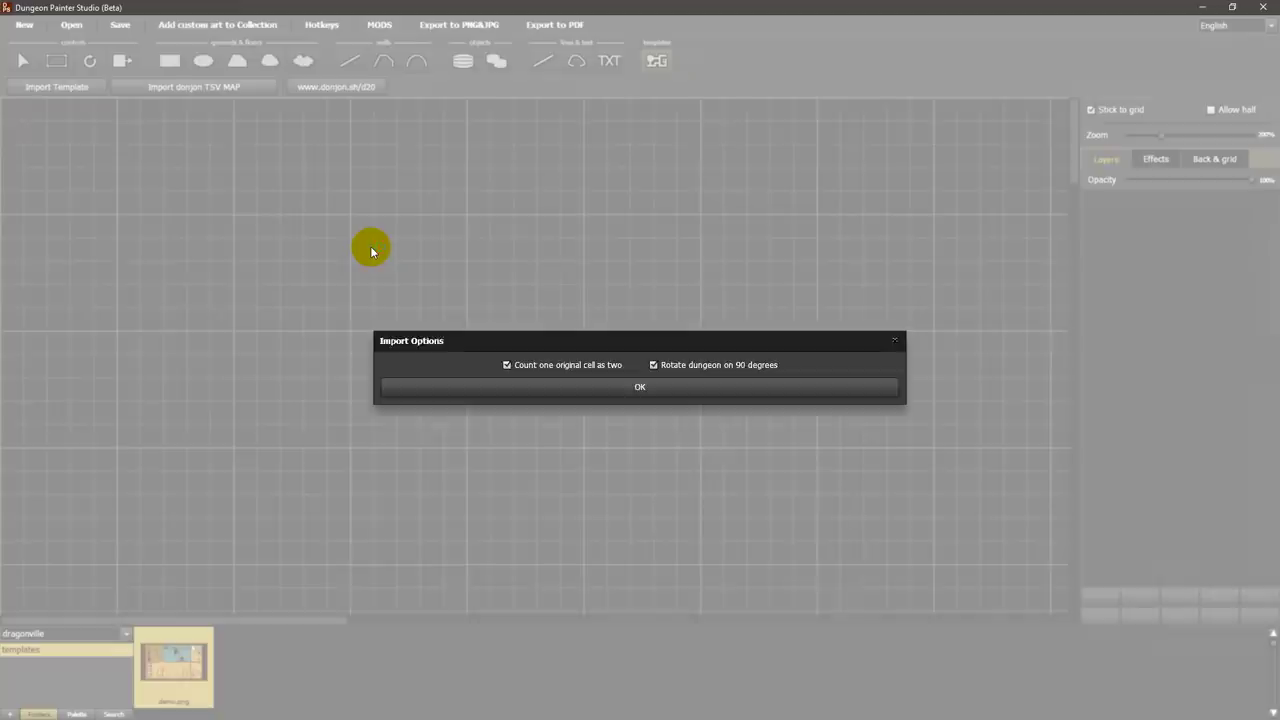
click(501, 391)
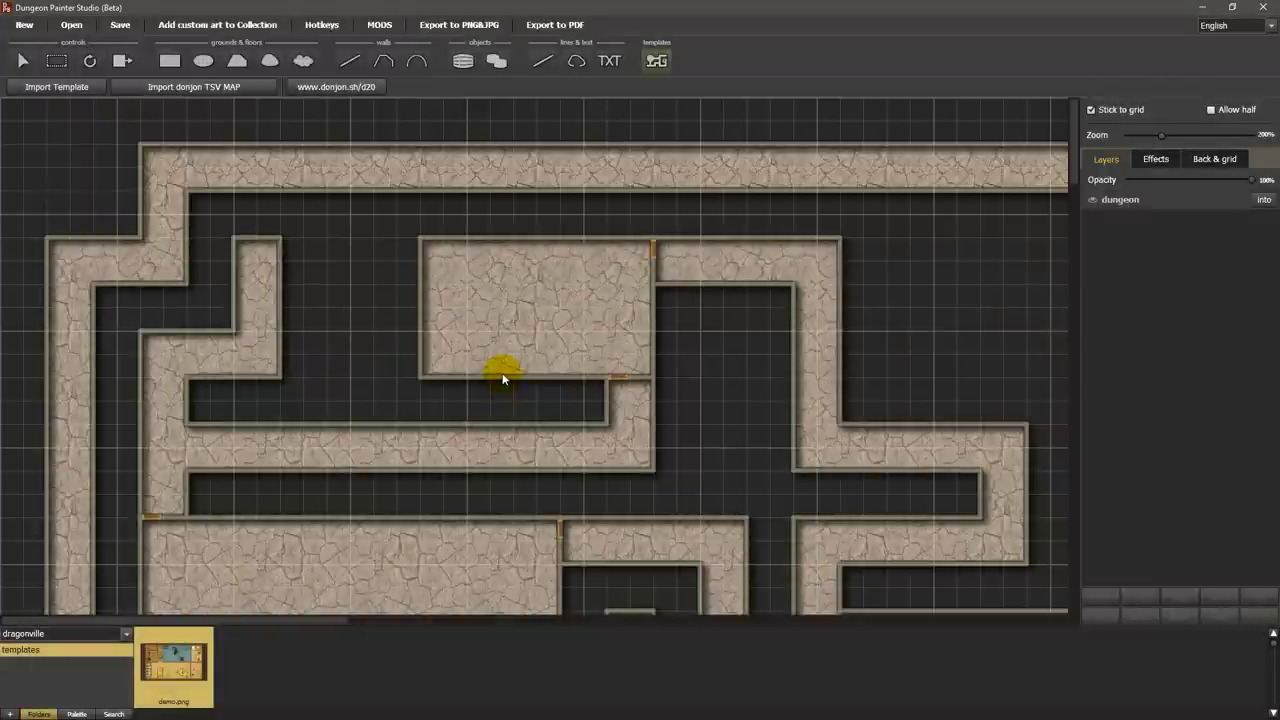
scroll(500, 385, down, 2)
drag(547, 407, 420, 266)
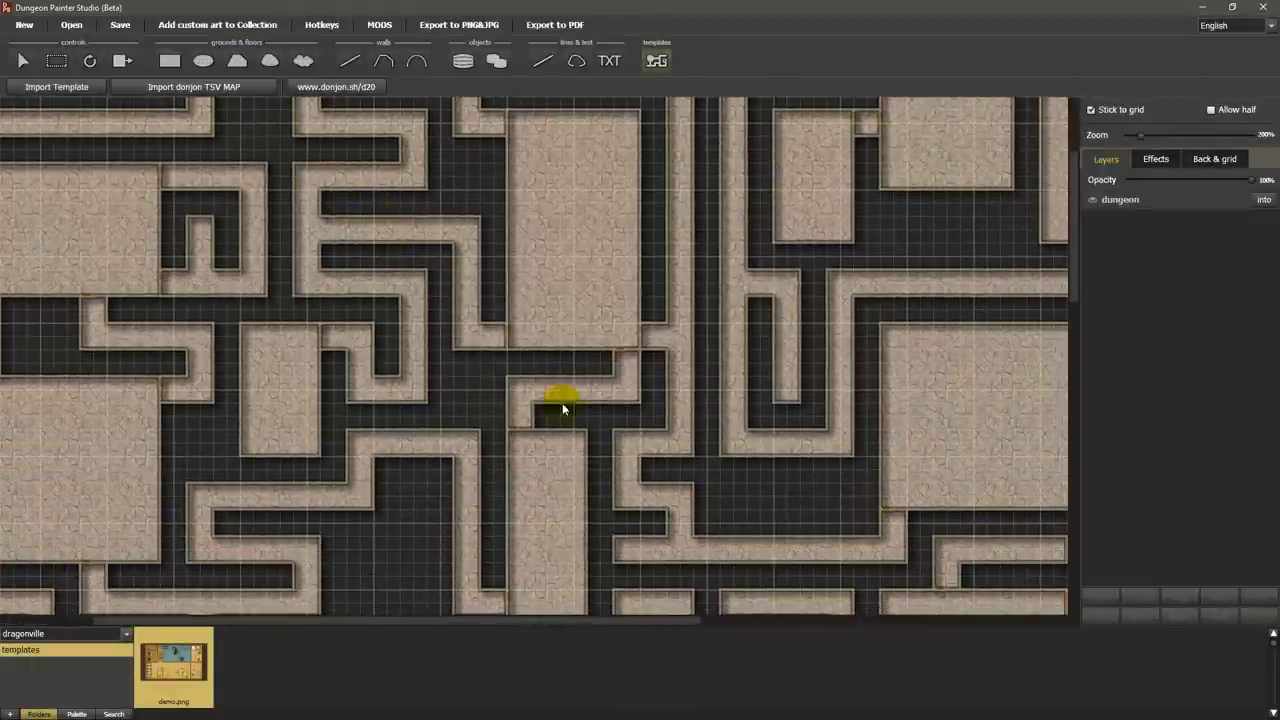
drag(563, 406, 466, 294)
drag(528, 418, 500, 280)
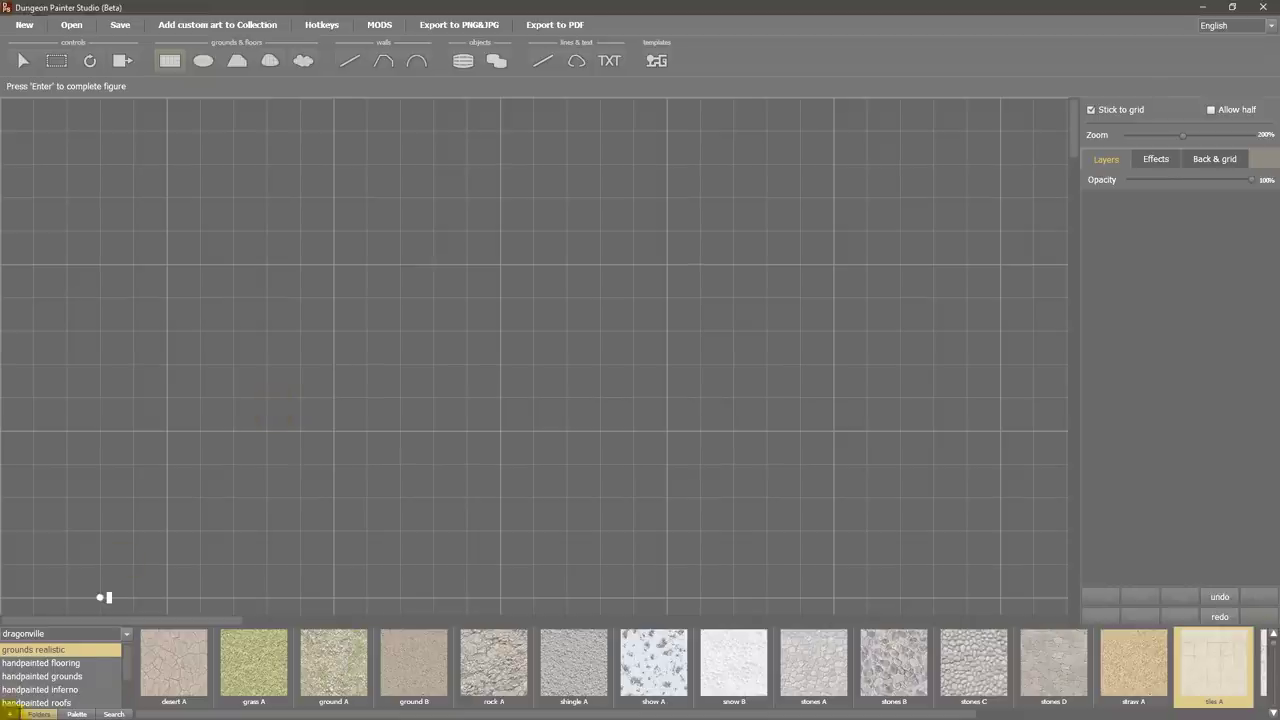
- Create a new asset folder named 'mytextures' and select it
click(624, 363)
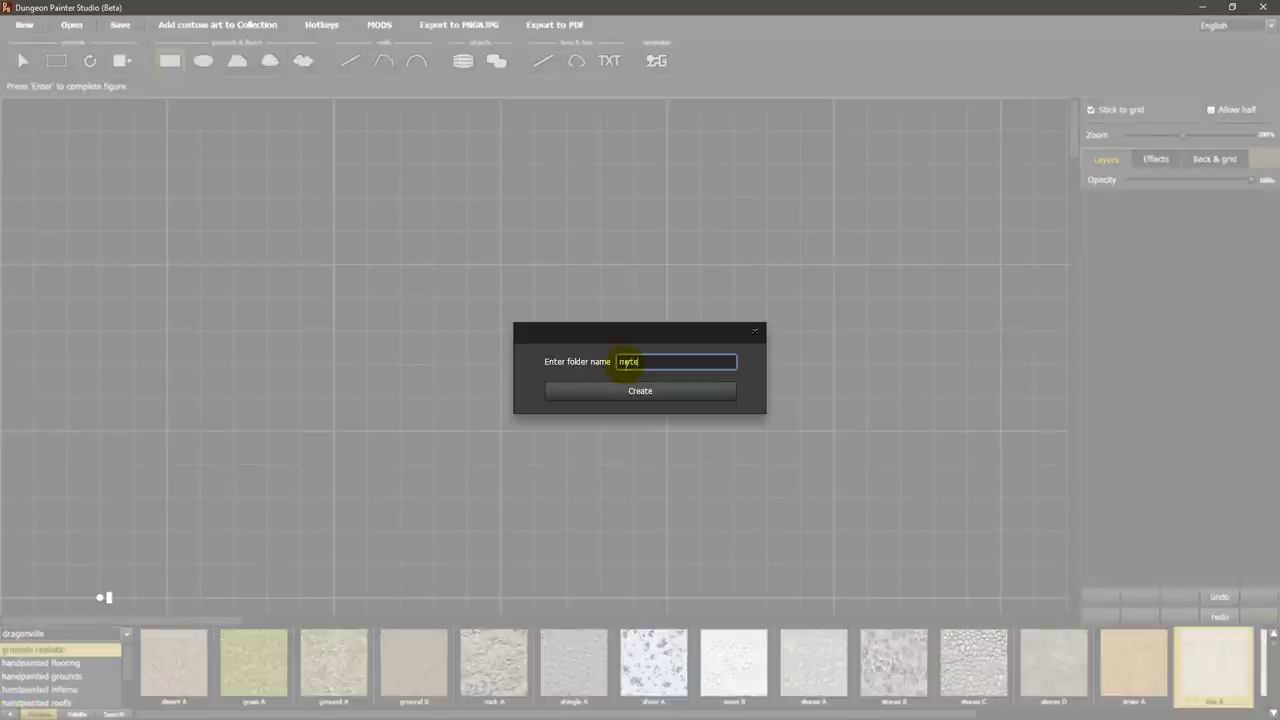
text(mytextures)
click(617, 390)
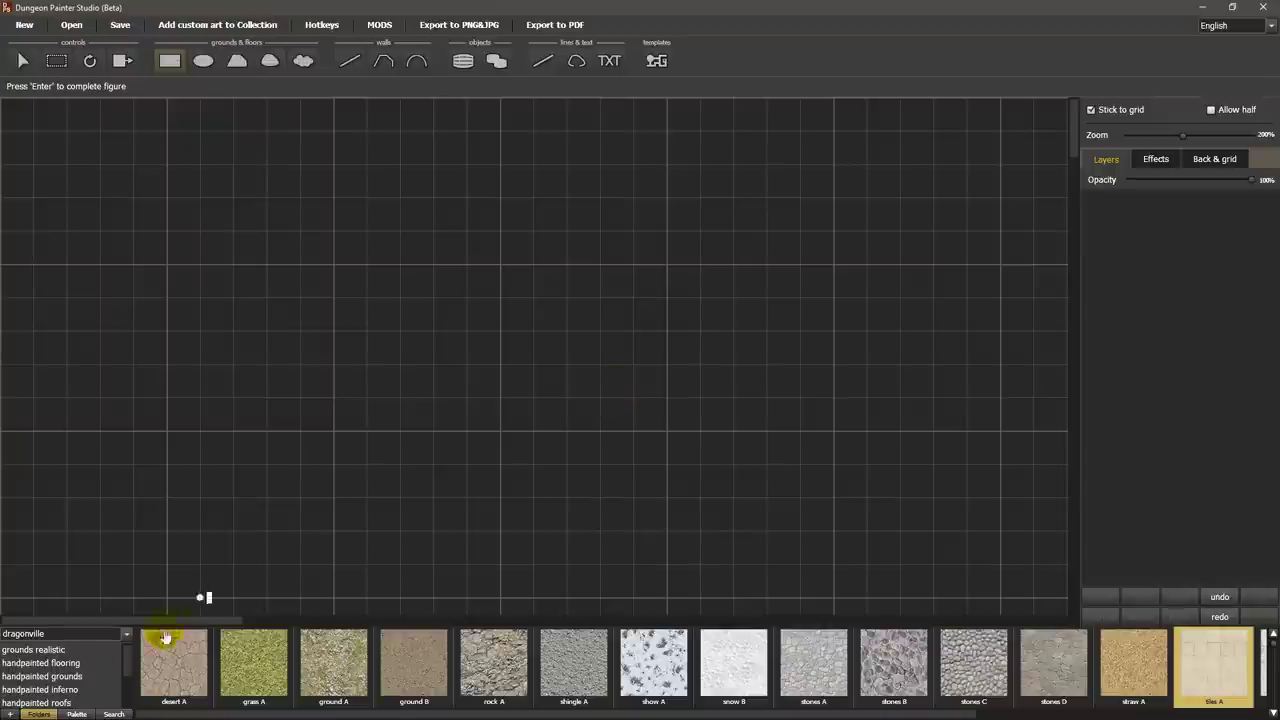
scroll(120, 690, down, 3)
click(120, 697)
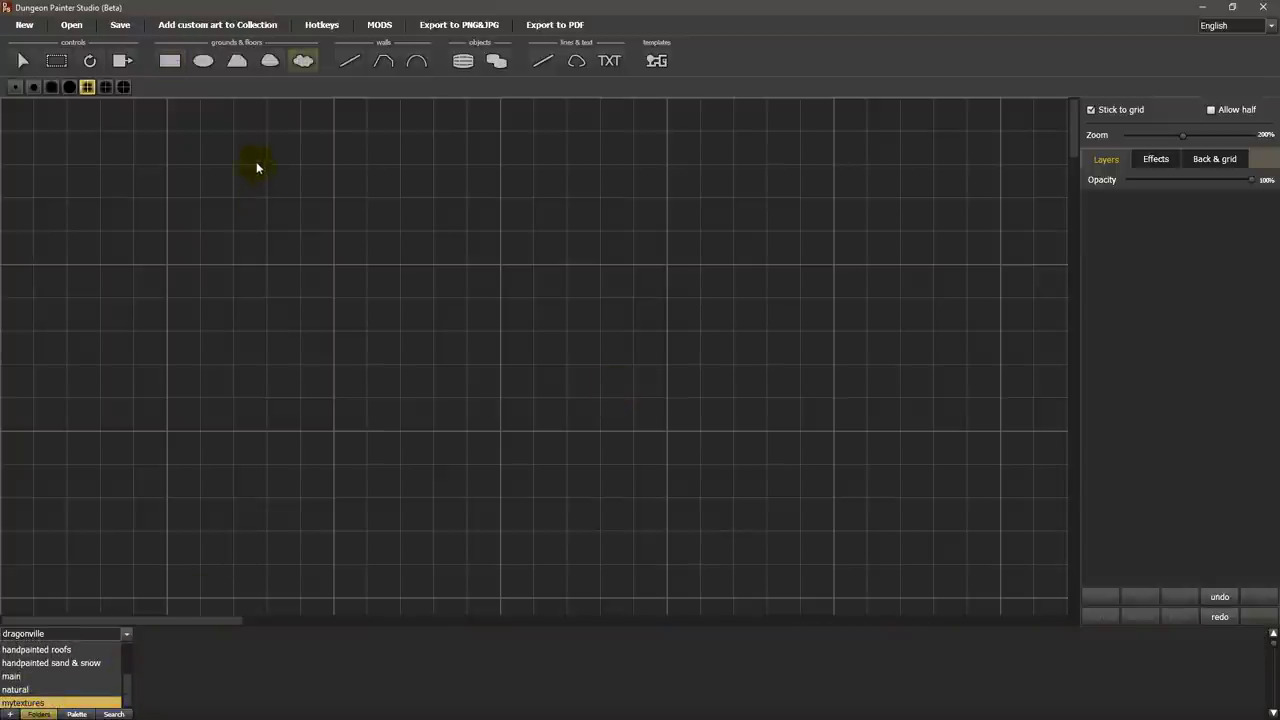
- Add mytexture.jpg as custom art in mytextures and paint a stroke of it near the upper left
click(238, 30)
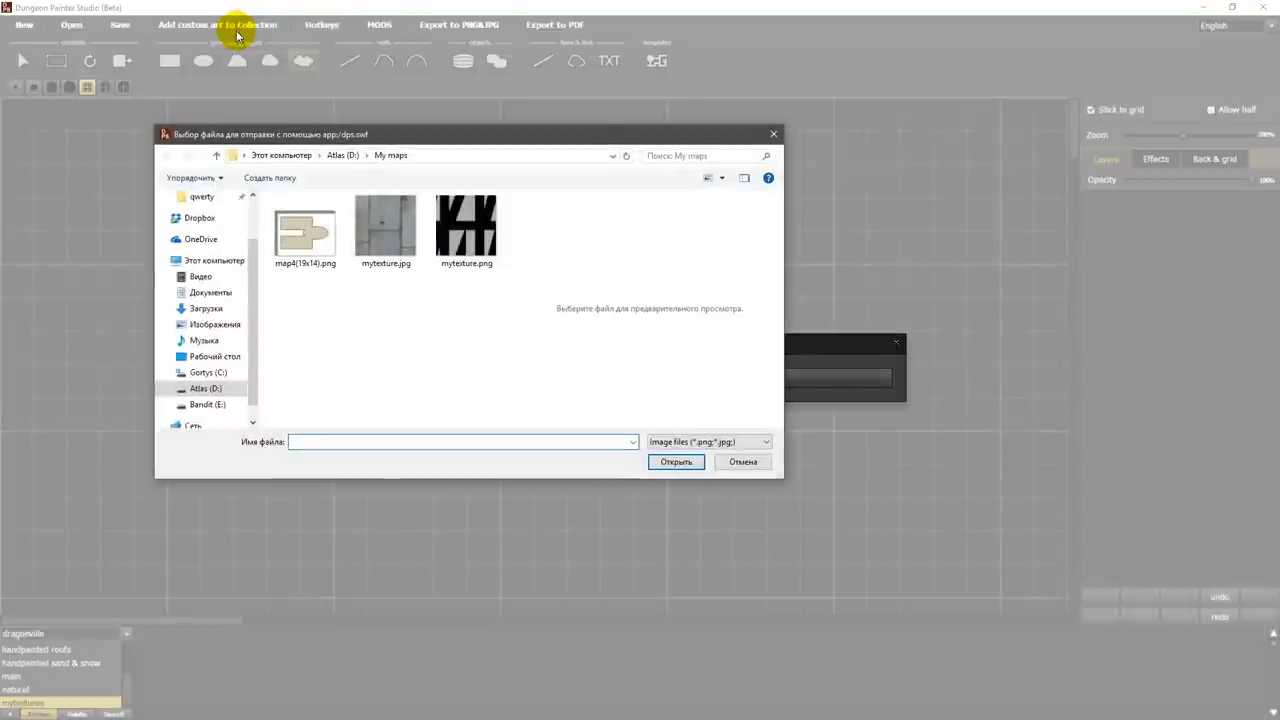
double_click(384, 235)
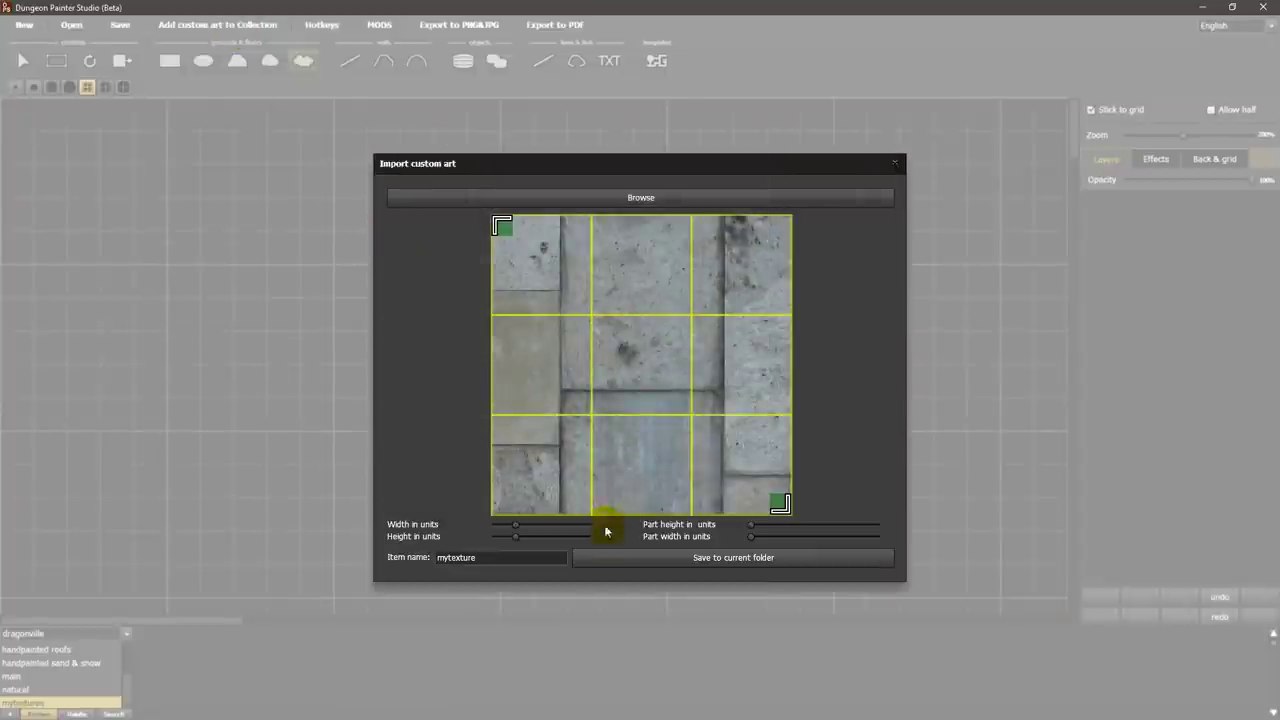
click(621, 557)
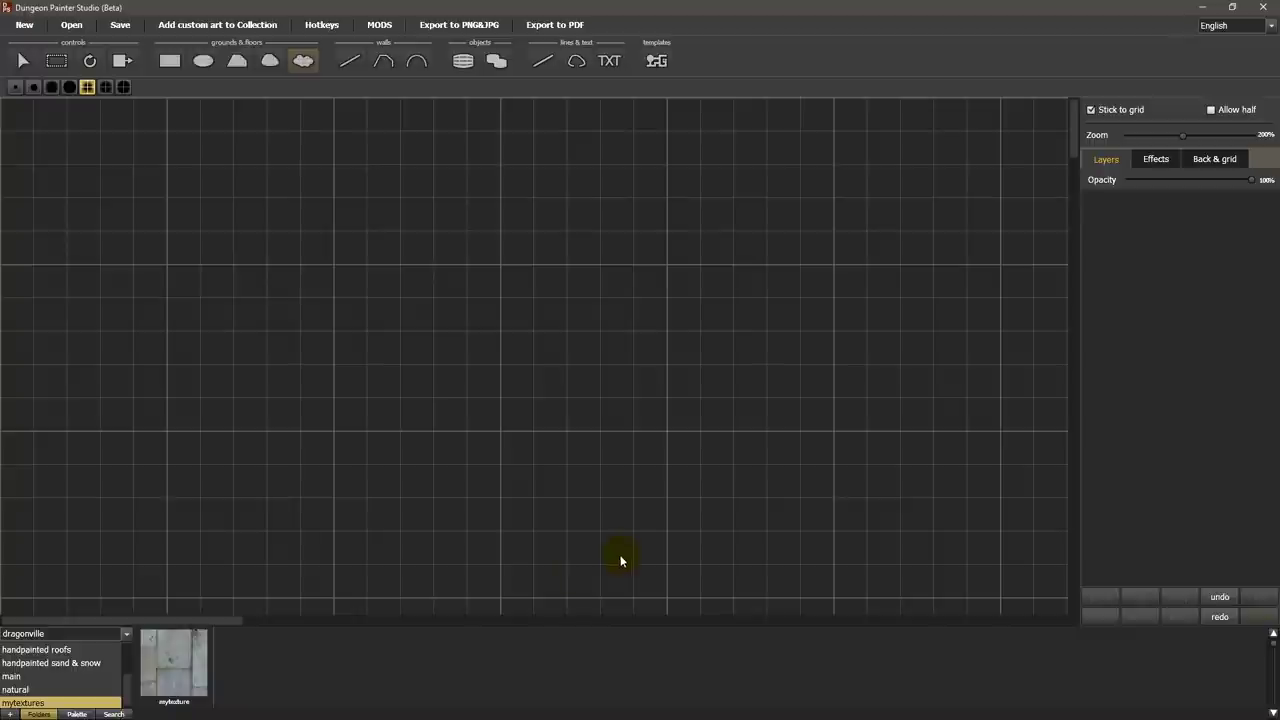
click(178, 665)
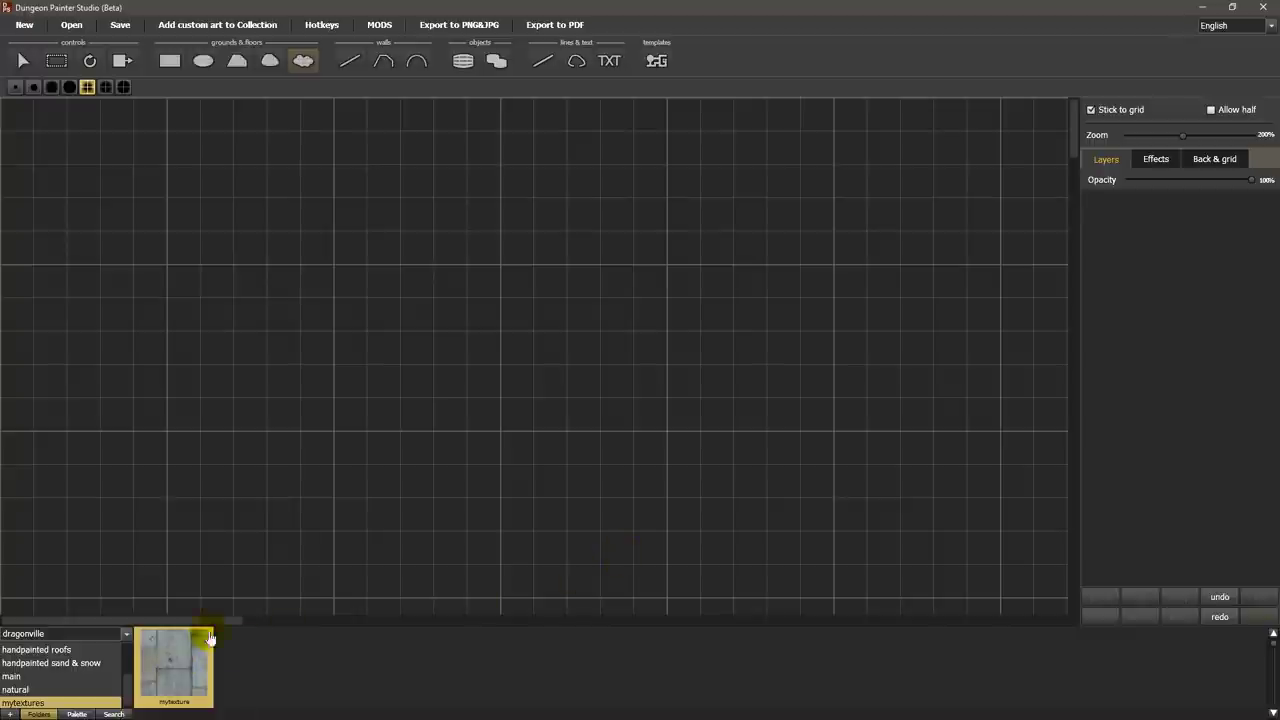
mouse_move(140, 257)
mouse_down()
mouse_move(224, 243)
mouse_move(331, 330)
mouse_move(372, 343)
mouse_move(595, 287)
mouse_move(689, 331)
mouse_move(698, 369)
mouse_move(777, 424)
mouse_move(918, 433)
mouse_up()
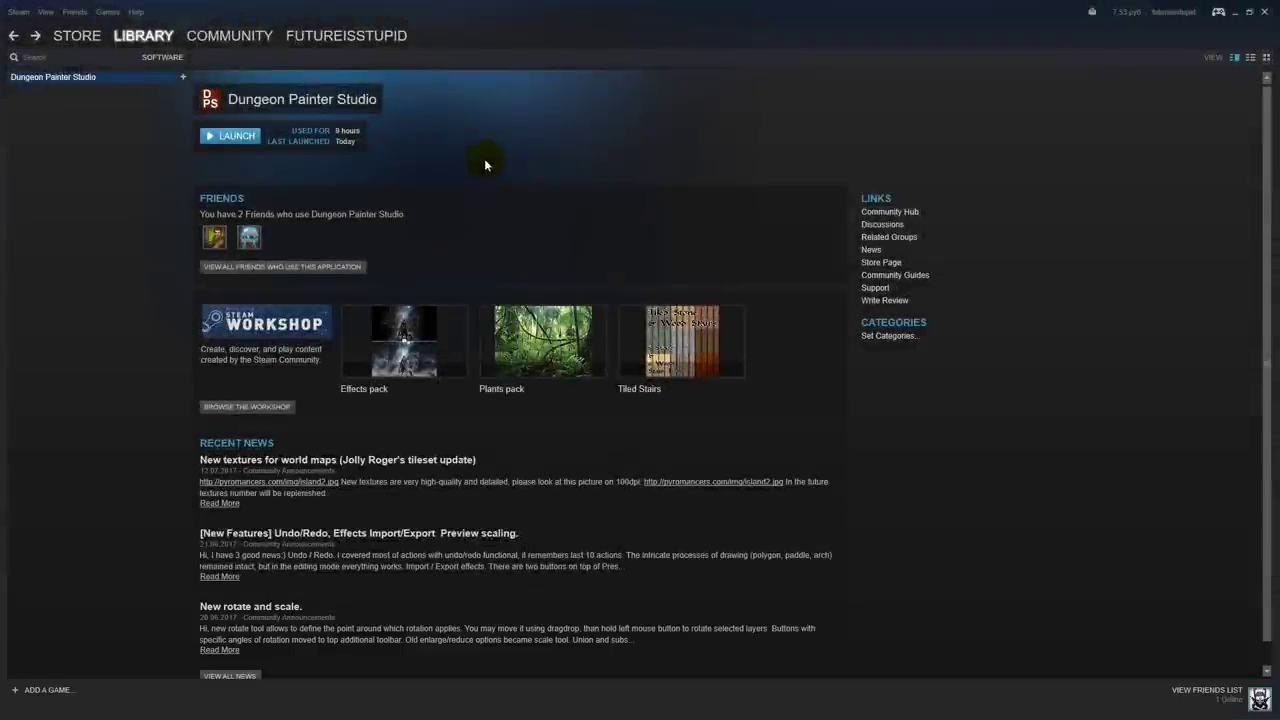
- Subscribe to Grims Stylised Dungeons from the Most Popular list in the Dungeon Painter Studio Workshop
click(276, 404)
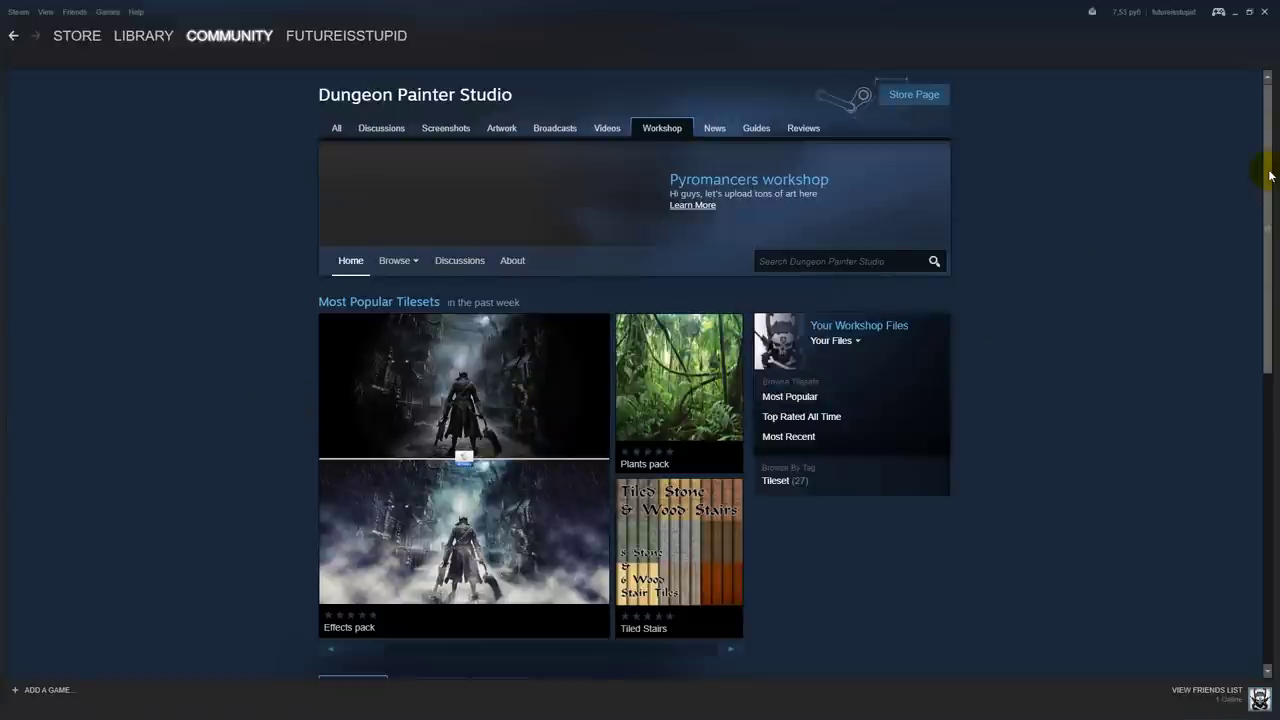
drag(1258, 163, 1262, 355)
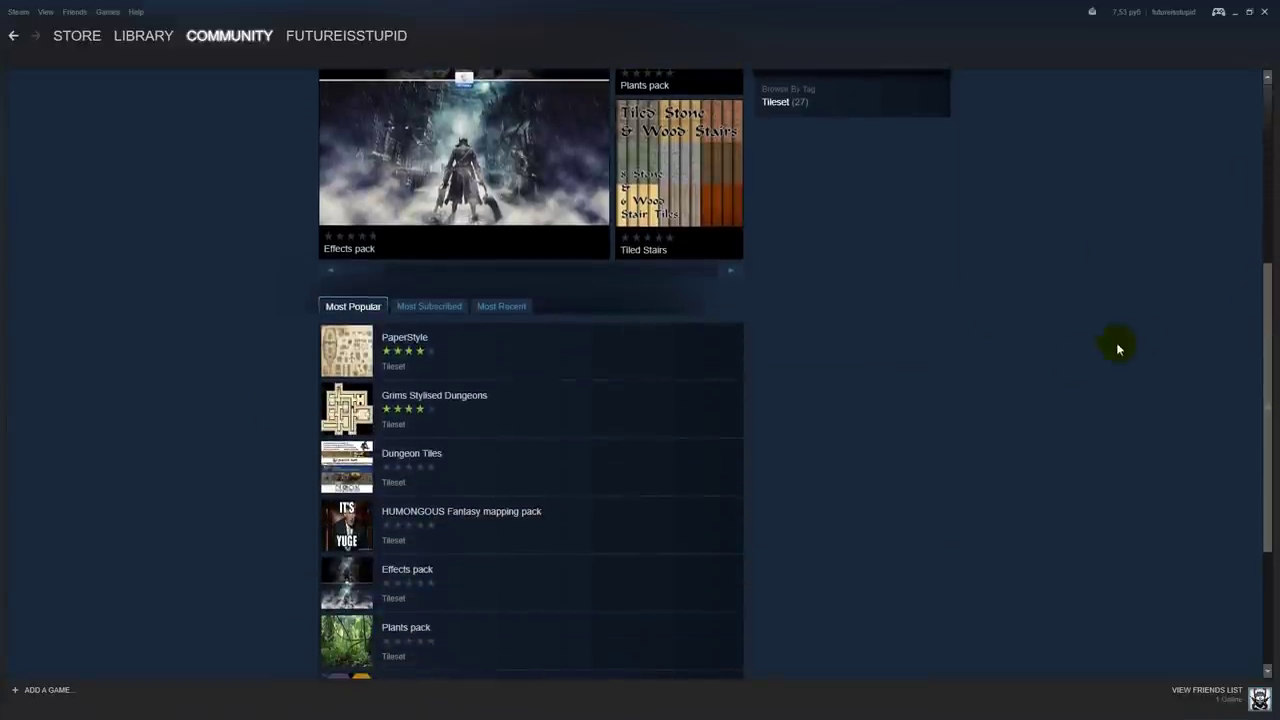
click(662, 411)
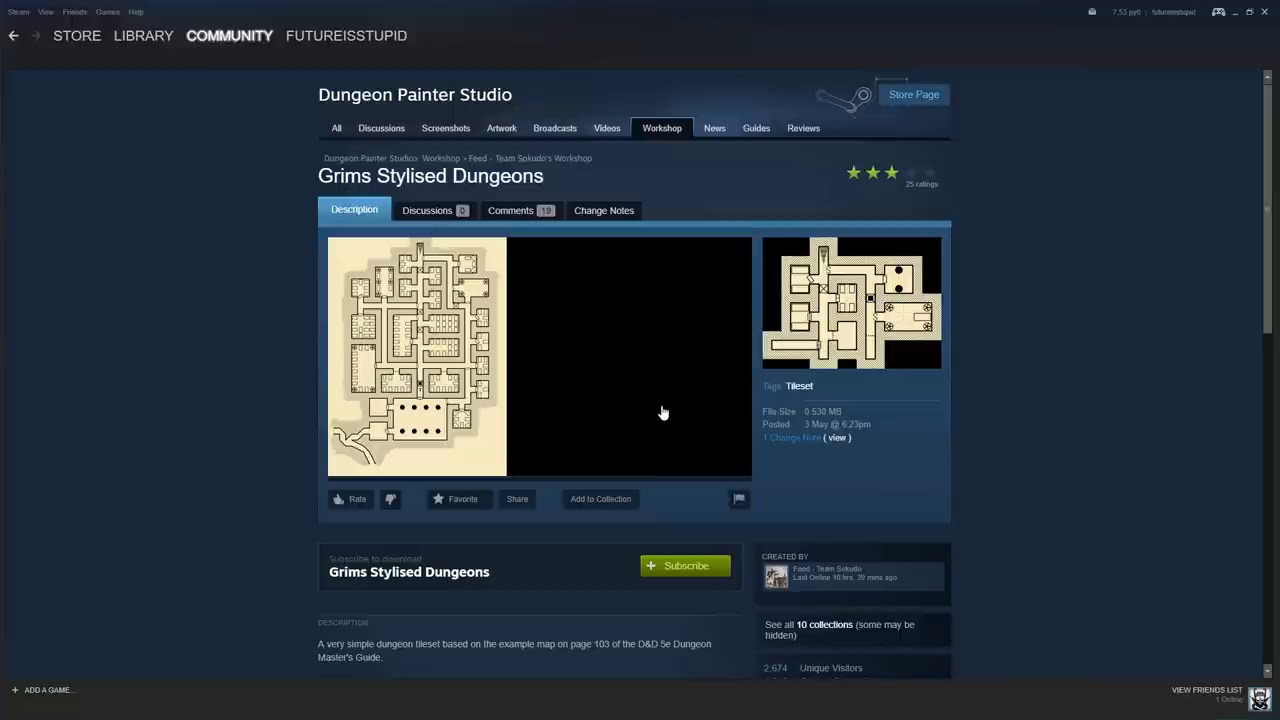
click(677, 568)
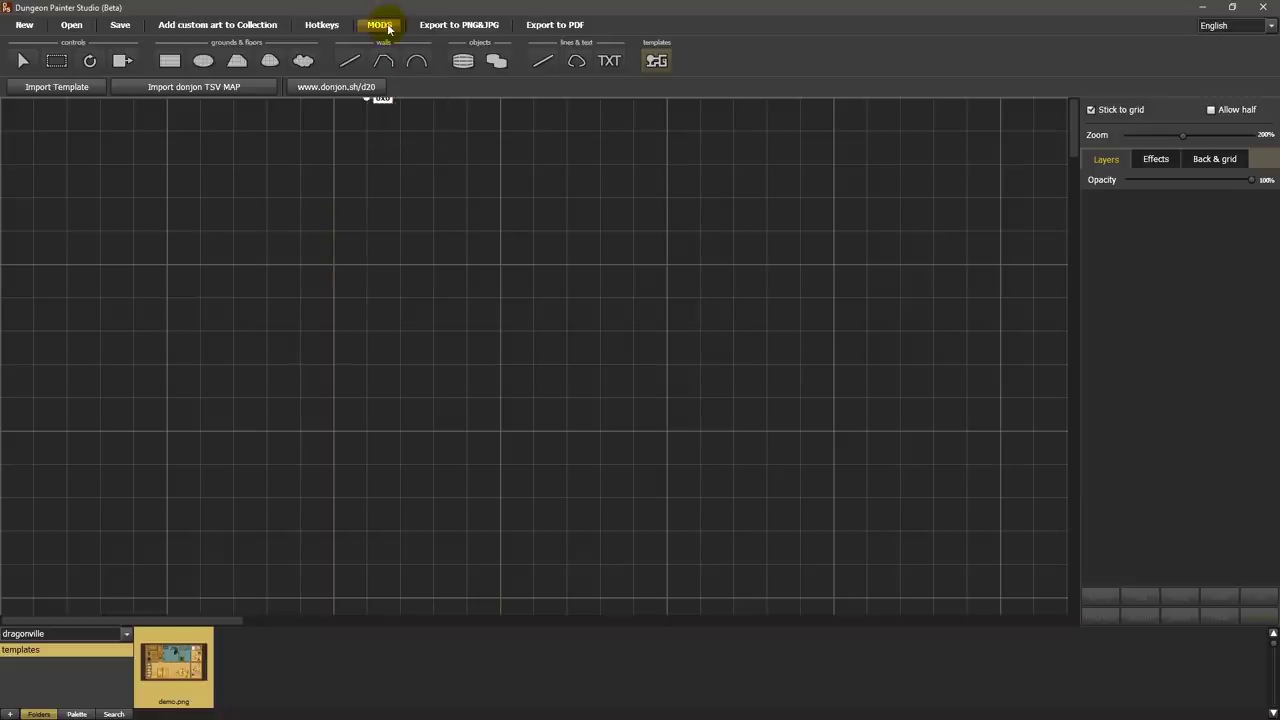
- Install the Grims Stylised Dungeons mod, switch to its asset folder and select the BGrid.png floor tile
click(380, 25)
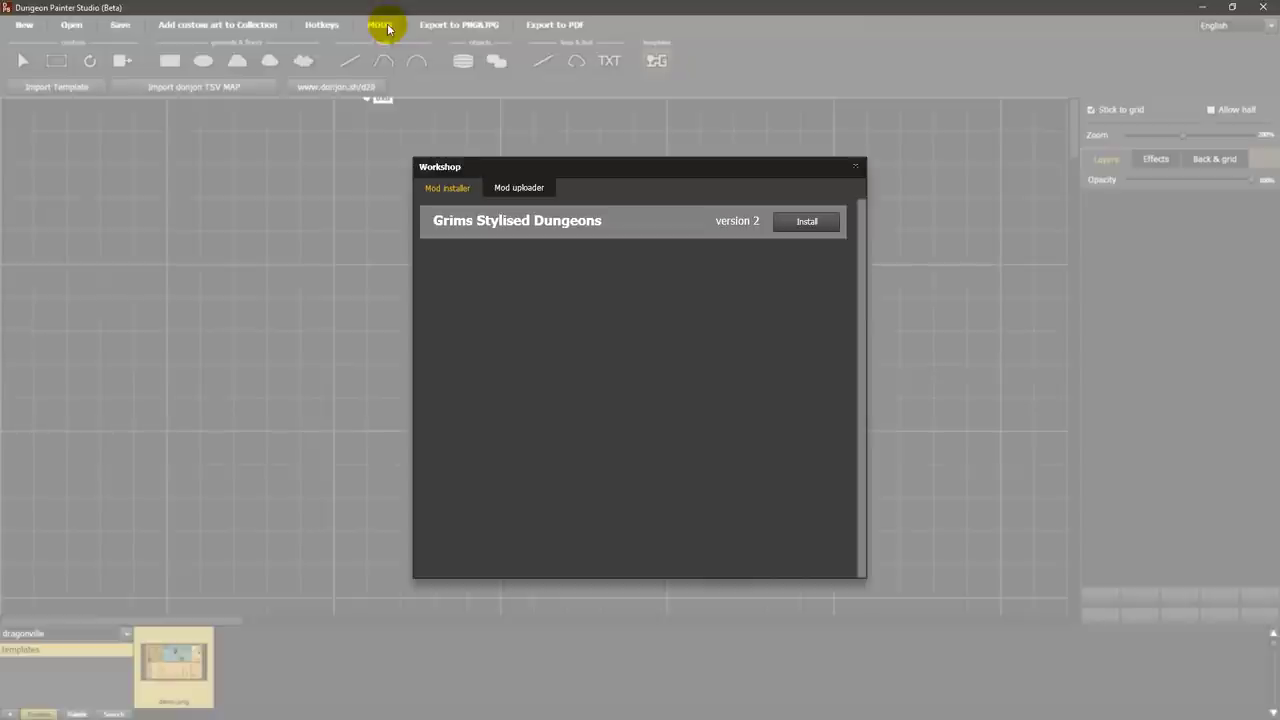
click(806, 221)
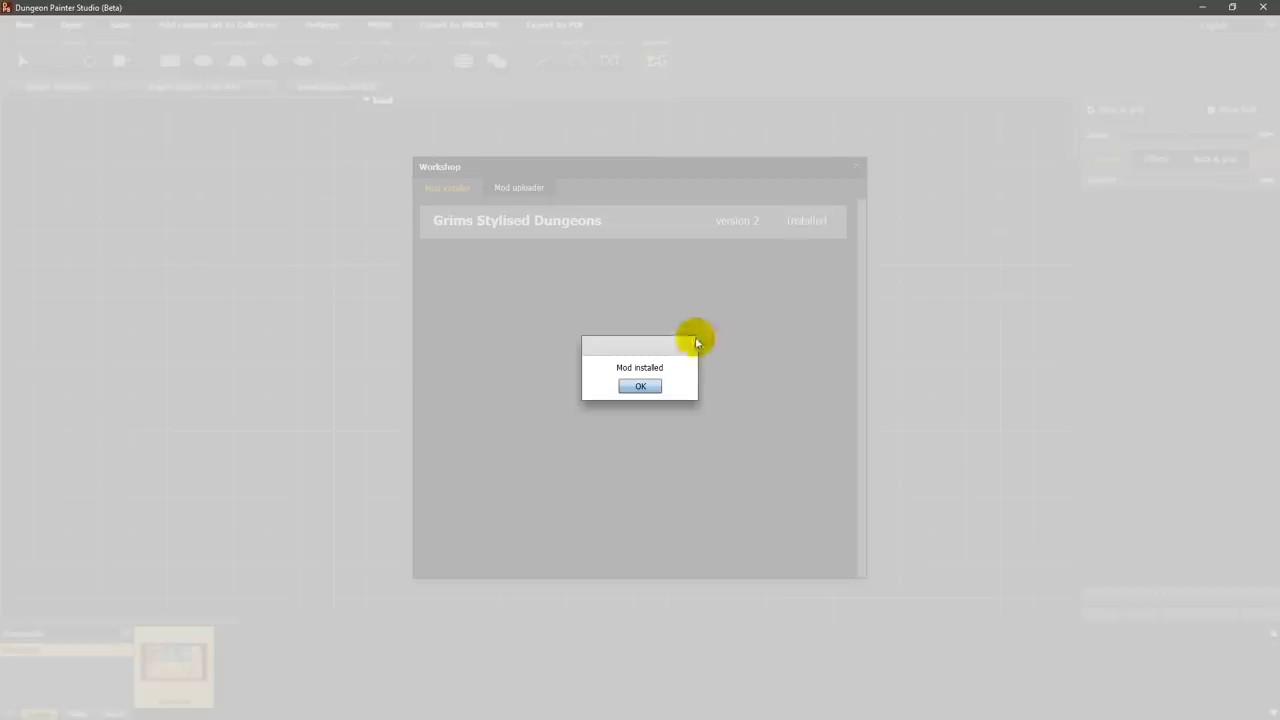
click(641, 387)
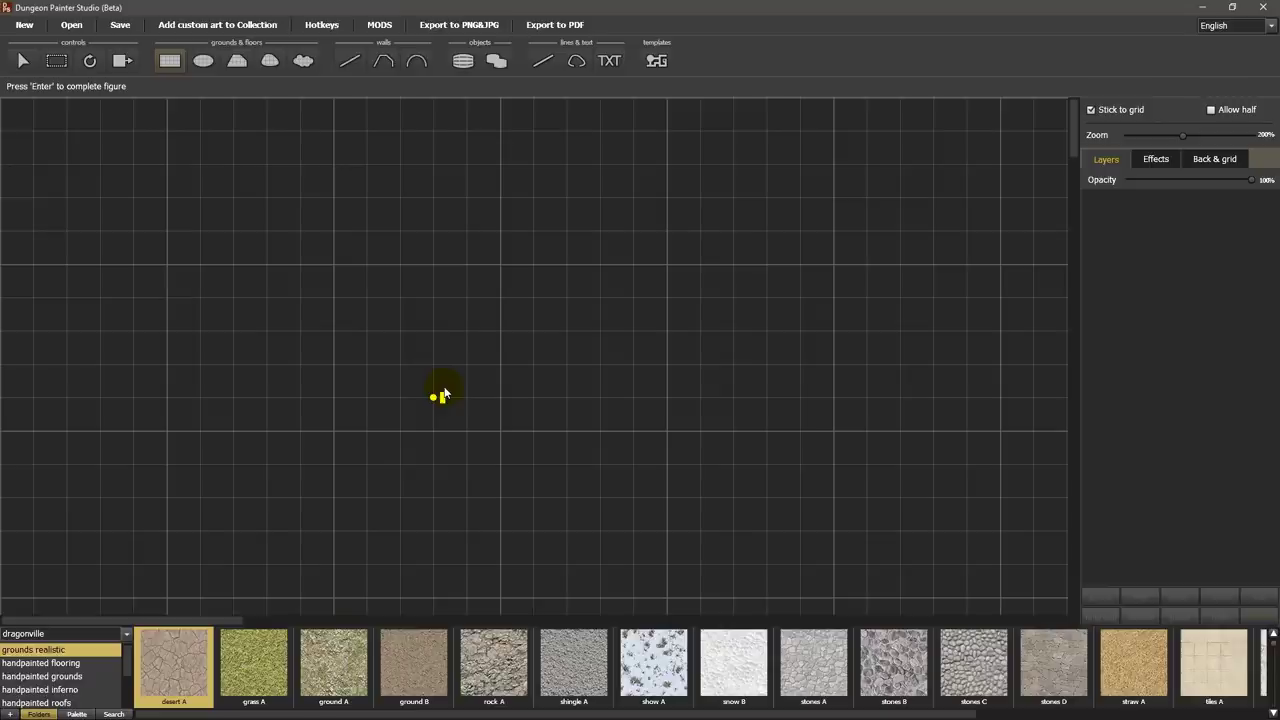
click(127, 634)
click(107, 597)
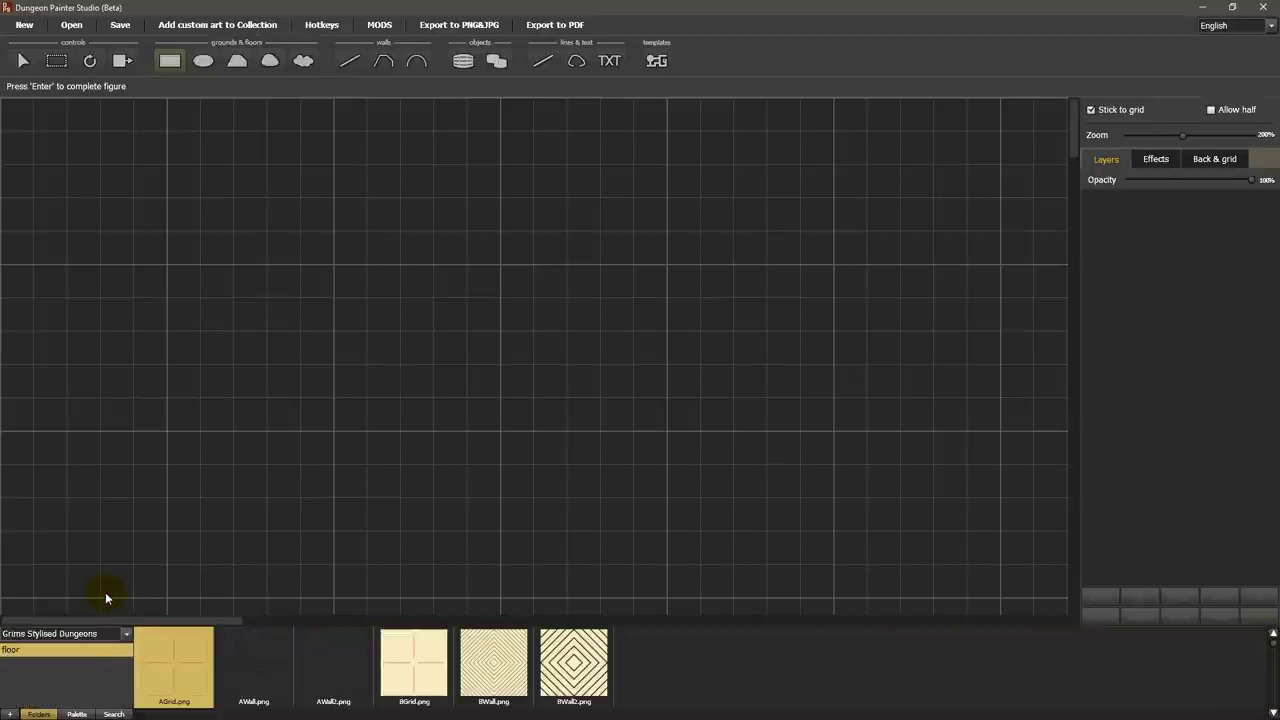
click(410, 660)
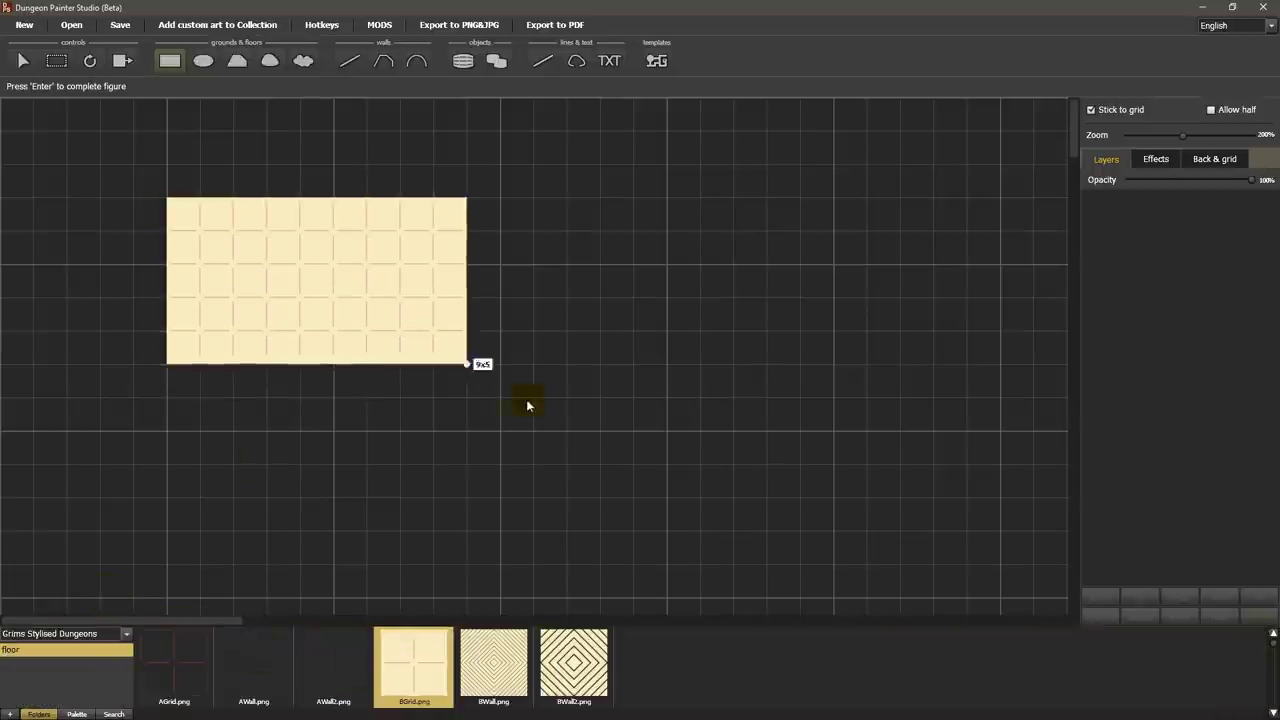